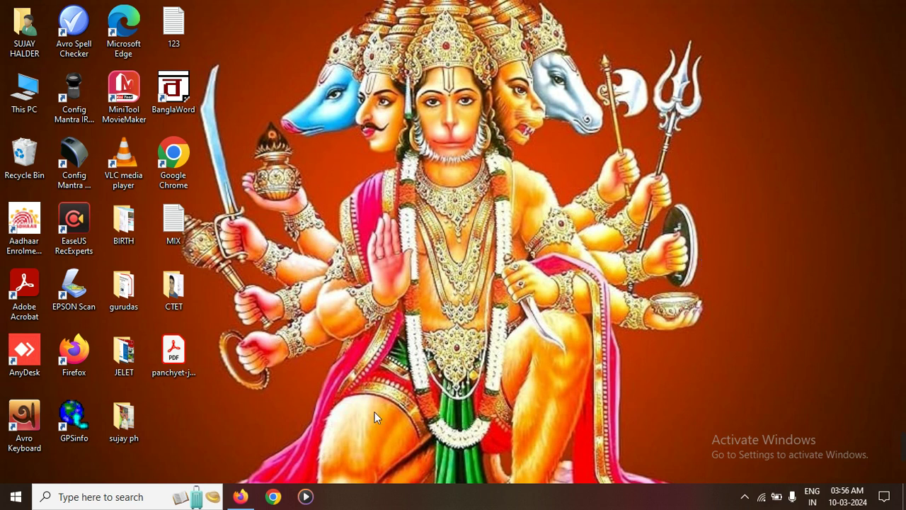
Step: Switch to Firefox and open the bookmarked West Bengal Police Recruitment Board online application site
{"action": "left_click", "coordinate": [241, 497]}
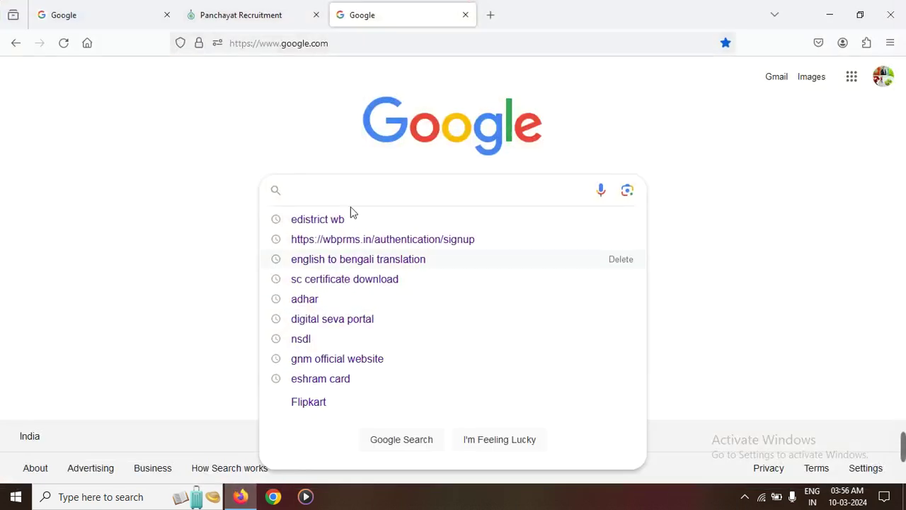
{"action": "left_click", "coordinate": [890, 42]}
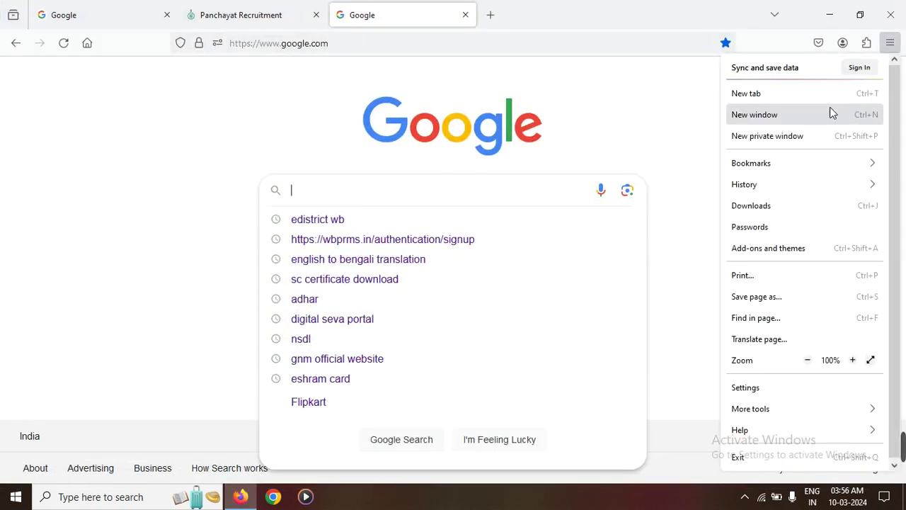
{"action": "left_click", "coordinate": [778, 167]}
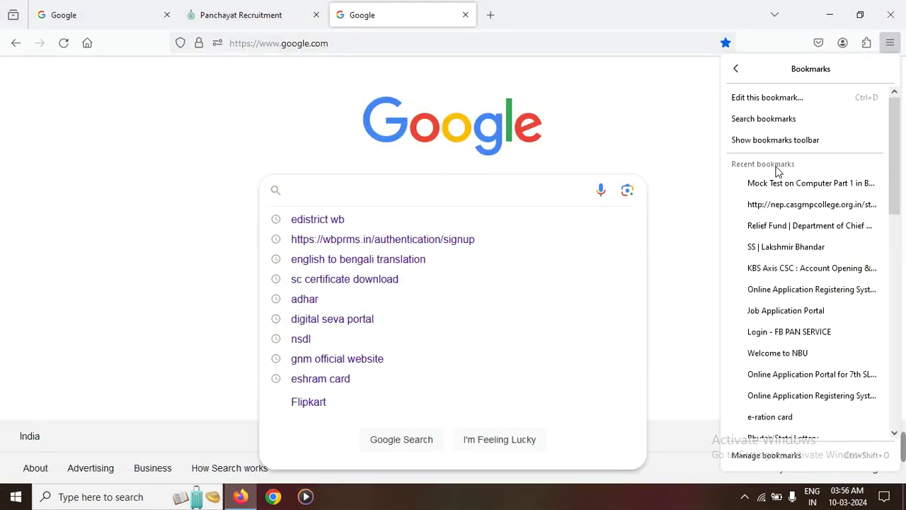
{"action": "left_click", "coordinate": [778, 292]}
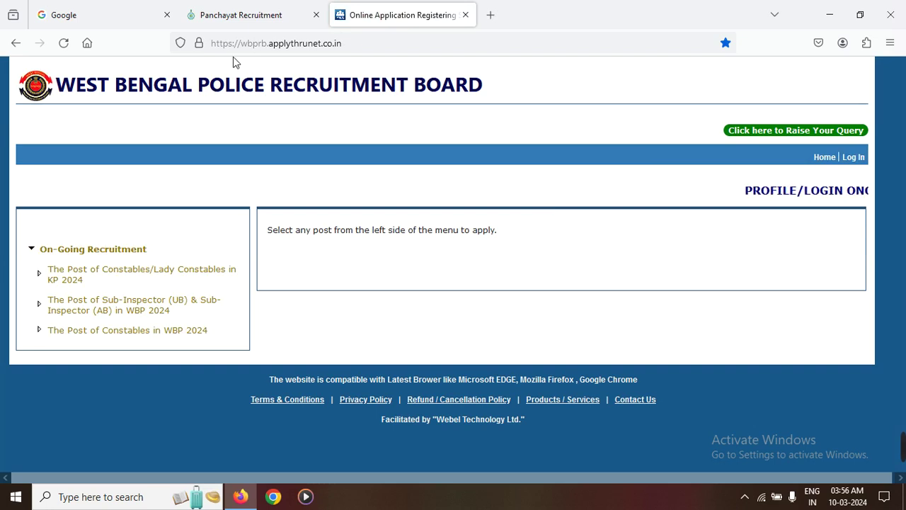
{"action": "left_click", "coordinate": [375, 51]}
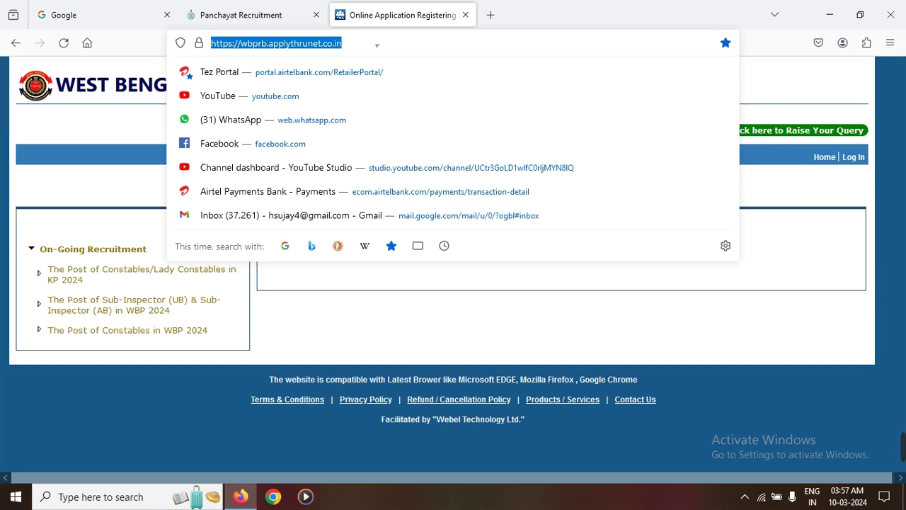
{"action": "key", "text": "Escape"}
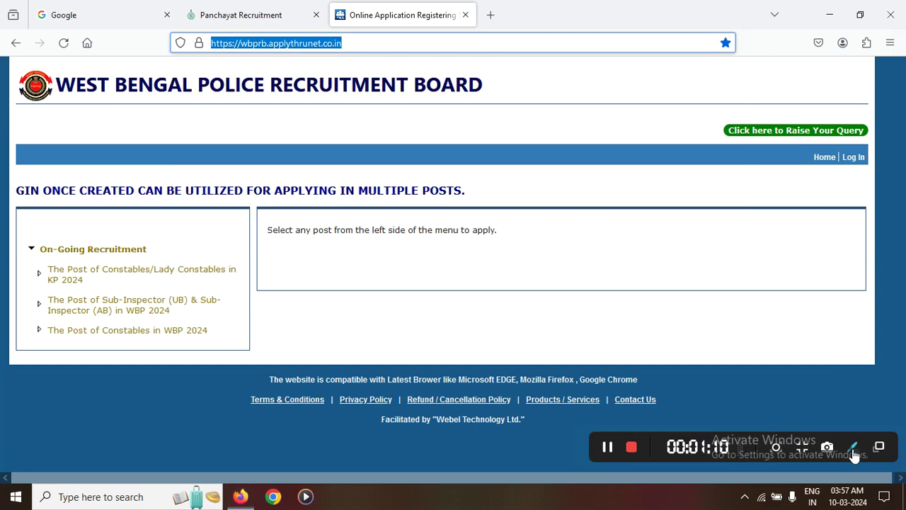
Step: Outline the three posts under On-Going Recruitment with red rectangles and undo the outlines
{"action": "left_click", "coordinate": [853, 448]}
{"action": "left_click", "coordinate": [883, 255]}
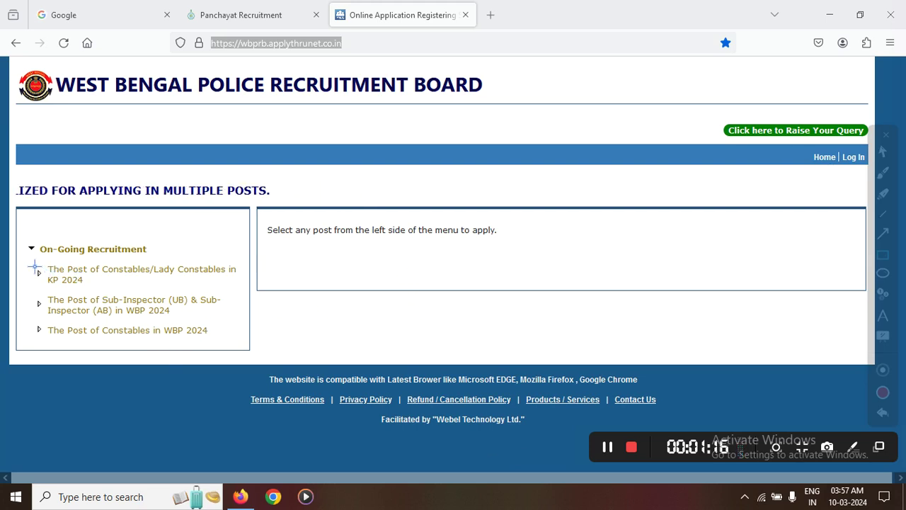
{"action": "mouse_move", "coordinate": [26, 250]}
{"action": "left_mouse_down"}
{"action": "mouse_move", "coordinate": [146, 295]}
{"action": "mouse_move", "coordinate": [260, 309]}
{"action": "mouse_move", "coordinate": [259, 301]}
{"action": "left_mouse_up"}
{"action": "left_click_drag", "start_coordinate": [31, 324], "coordinate": [239, 357]}
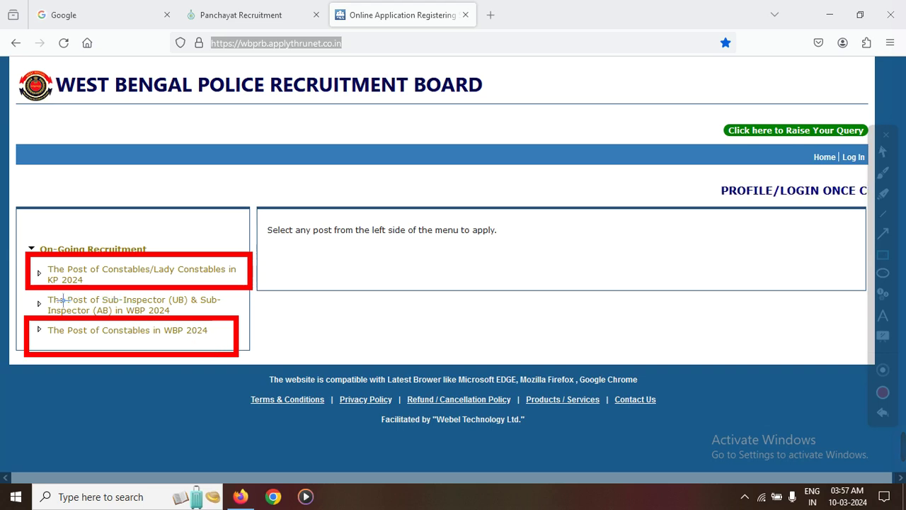
{"action": "mouse_move", "coordinate": [25, 288]}
{"action": "left_mouse_down"}
{"action": "mouse_move", "coordinate": [42, 307]}
{"action": "mouse_move", "coordinate": [245, 321]}
{"action": "left_mouse_up"}
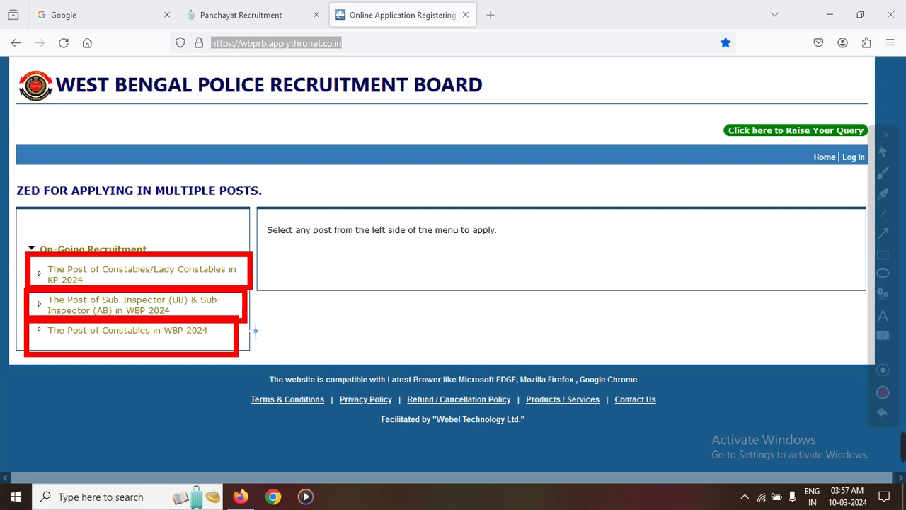
{"action": "left_click", "coordinate": [883, 415]}
{"action": "left_click", "coordinate": [884, 417]}
{"action": "left_click", "coordinate": [884, 417]}
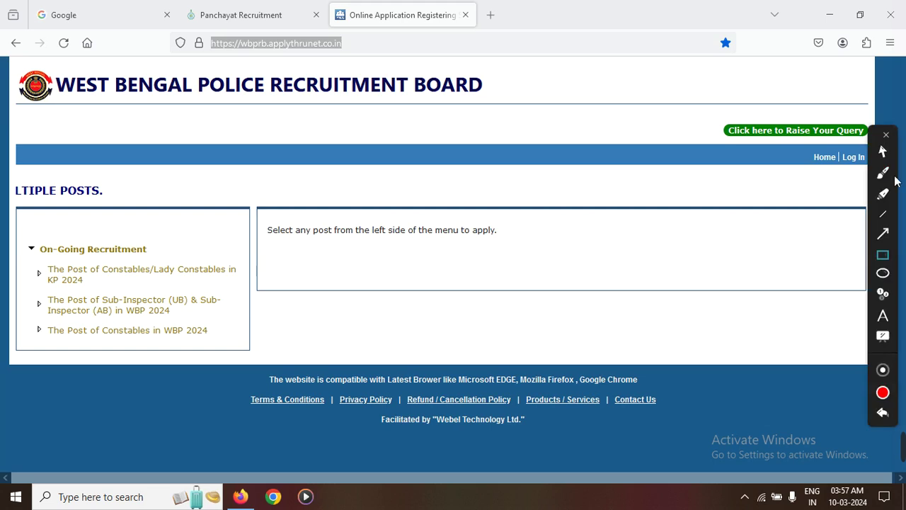
Step: Leave the annotation mode and open the recruitment site's Log In page
{"action": "left_click", "coordinate": [883, 151]}
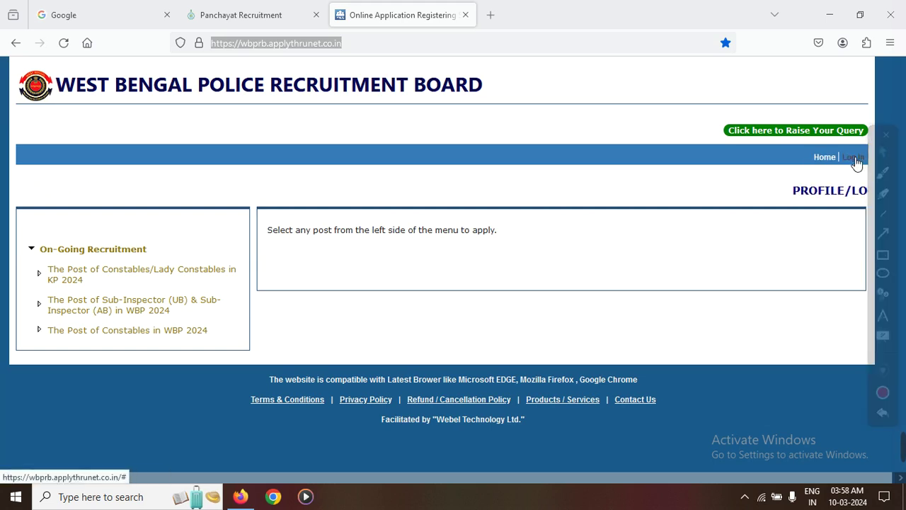
{"action": "left_click", "coordinate": [855, 159]}
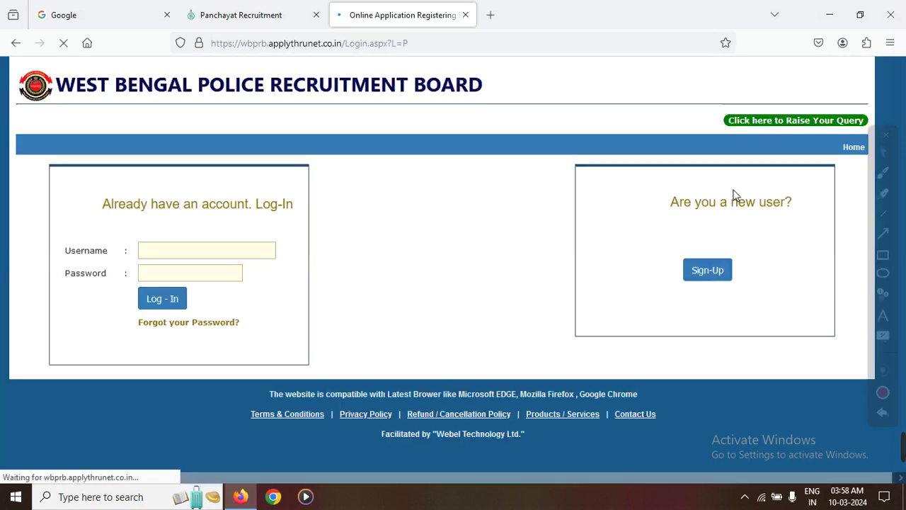
Step: Outline the existing-account login area and the new-user Sign-Up area with red rectangles and undo all outlines
{"action": "left_click", "coordinate": [883, 254]}
{"action": "mouse_move", "coordinate": [54, 176]}
{"action": "left_mouse_down"}
{"action": "mouse_move", "coordinate": [237, 309]}
{"action": "mouse_move", "coordinate": [321, 386]}
{"action": "left_mouse_up"}
{"action": "mouse_move", "coordinate": [576, 176]}
{"action": "left_mouse_down"}
{"action": "mouse_move", "coordinate": [604, 204]}
{"action": "mouse_move", "coordinate": [859, 332]}
{"action": "mouse_move", "coordinate": [871, 351]}
{"action": "left_mouse_up"}
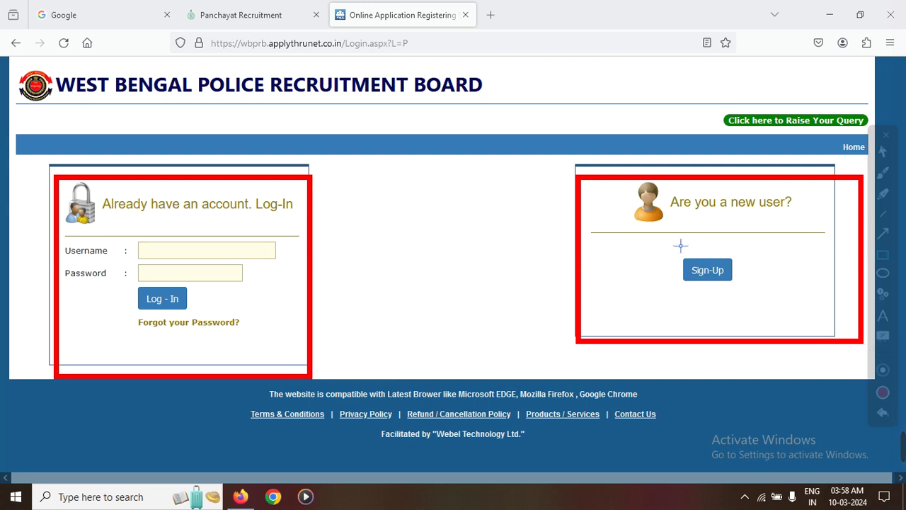
{"action": "left_click_drag", "start_coordinate": [660, 238], "coordinate": [770, 307]}
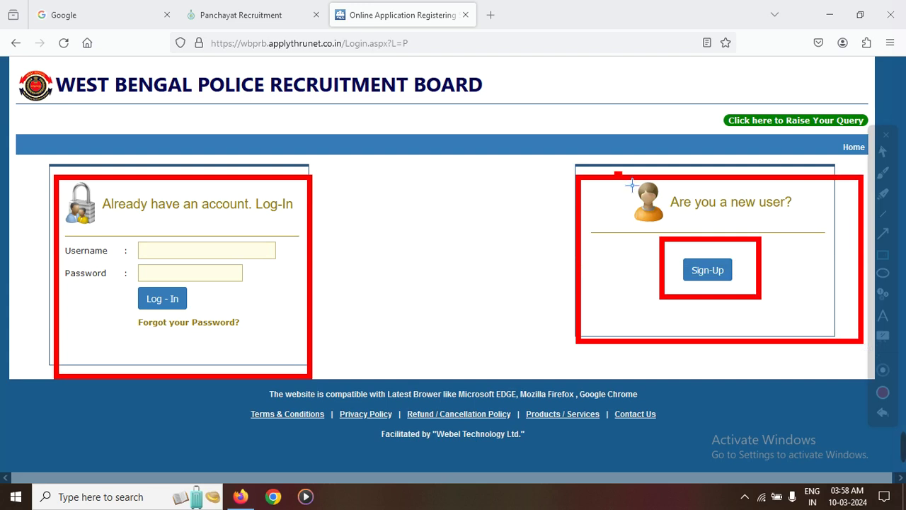
{"action": "left_click_drag", "start_coordinate": [632, 186], "coordinate": [821, 244]}
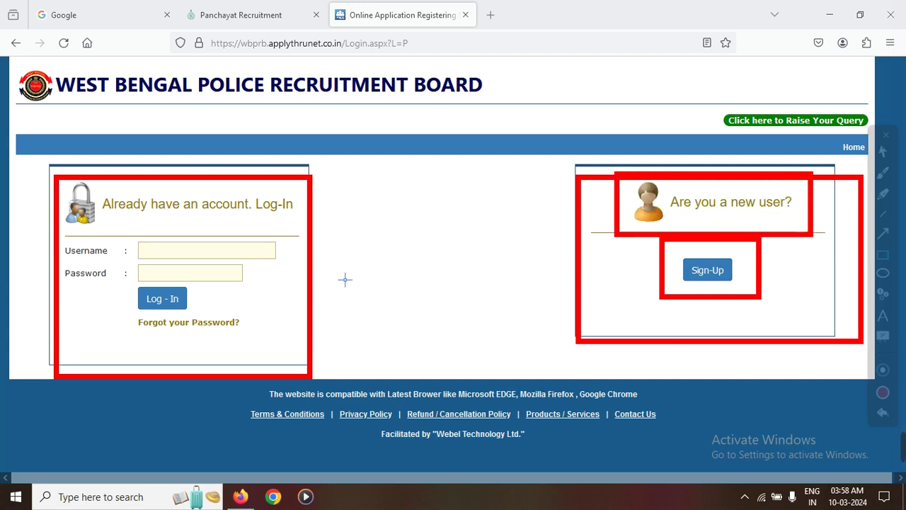
{"action": "mouse_move", "coordinate": [92, 219]}
{"action": "left_mouse_down"}
{"action": "mouse_move", "coordinate": [170, 258]}
{"action": "mouse_move", "coordinate": [303, 347]}
{"action": "left_mouse_up"}
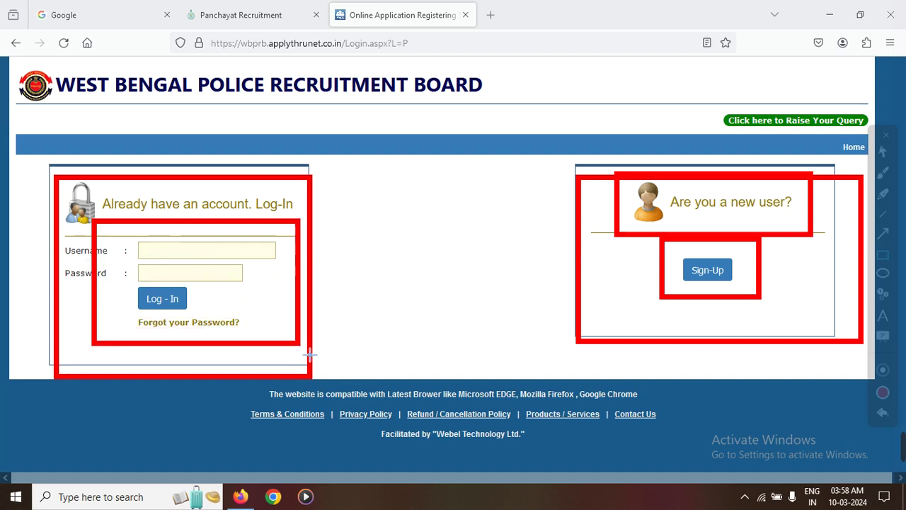
{"action": "left_click", "coordinate": [882, 413]}
{"action": "left_click", "coordinate": [882, 414]}
{"action": "left_click", "coordinate": [882, 413]}
{"action": "left_click", "coordinate": [882, 415]}
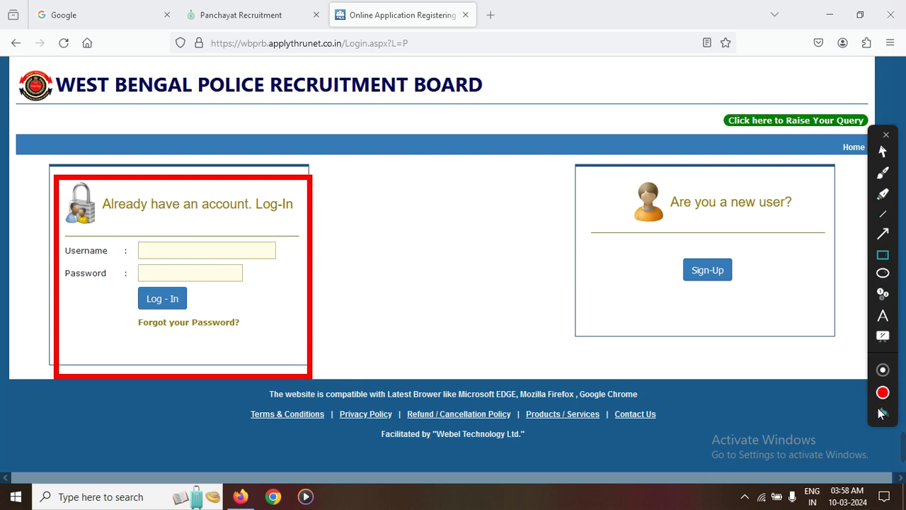
{"action": "left_click", "coordinate": [882, 415]}
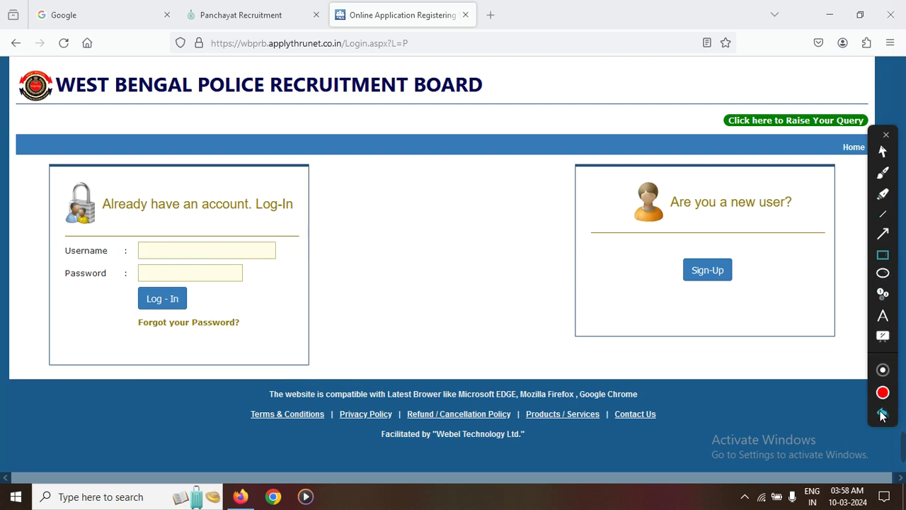
Step: Cover most of the Username field with a red brush scribble
{"action": "left_click", "coordinate": [883, 152]}
{"action": "left_click", "coordinate": [183, 253]}
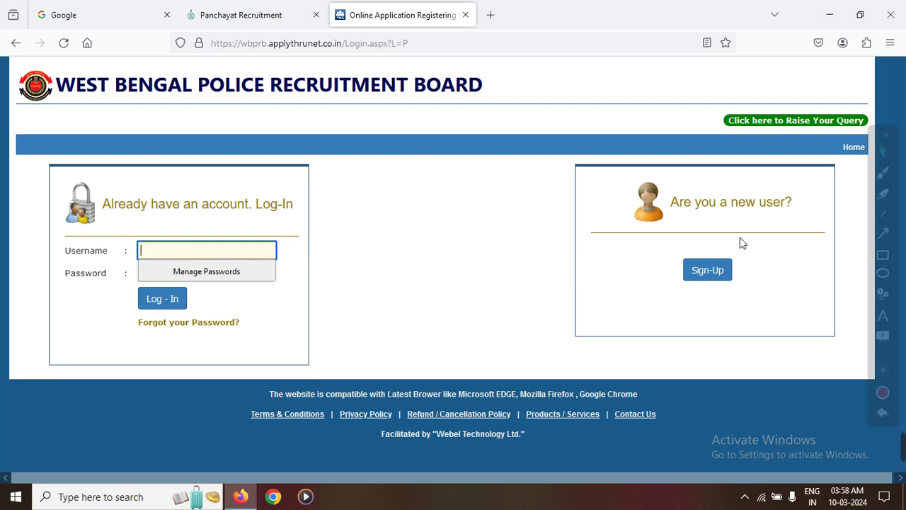
{"action": "left_click", "coordinate": [887, 173]}
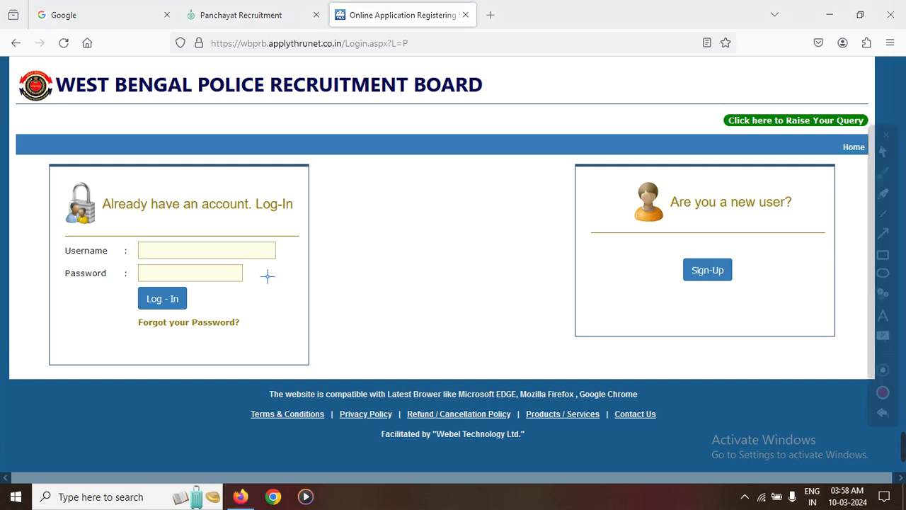
{"action": "mouse_move", "coordinate": [173, 260]}
{"action": "left_mouse_down"}
{"action": "mouse_move", "coordinate": [238, 259]}
{"action": "mouse_move", "coordinate": [264, 245]}
{"action": "mouse_move", "coordinate": [192, 271]}
{"action": "mouse_move", "coordinate": [277, 264]}
{"action": "mouse_move", "coordinate": [281, 253]}
{"action": "left_mouse_up"}
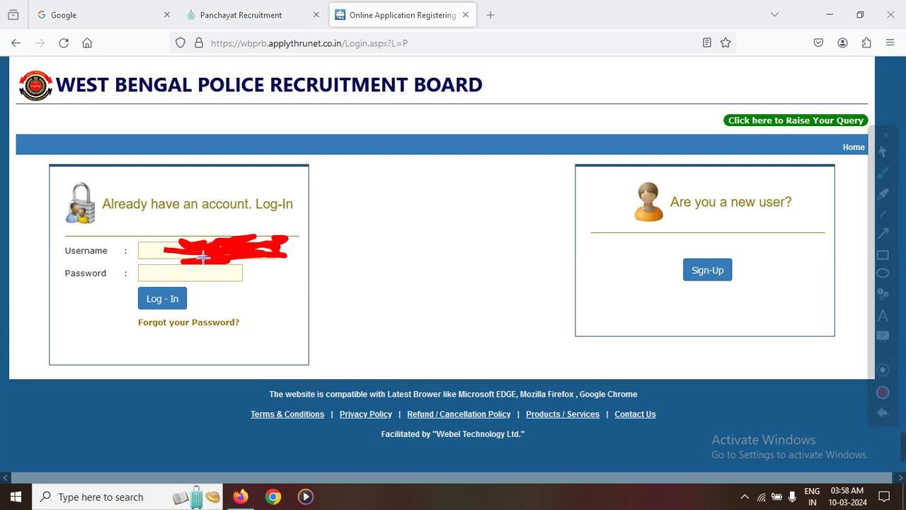
Step: Enter the account username and password and log in to the recruitment site
{"action": "left_click", "coordinate": [883, 151]}
{"action": "left_click", "coordinate": [164, 251]}
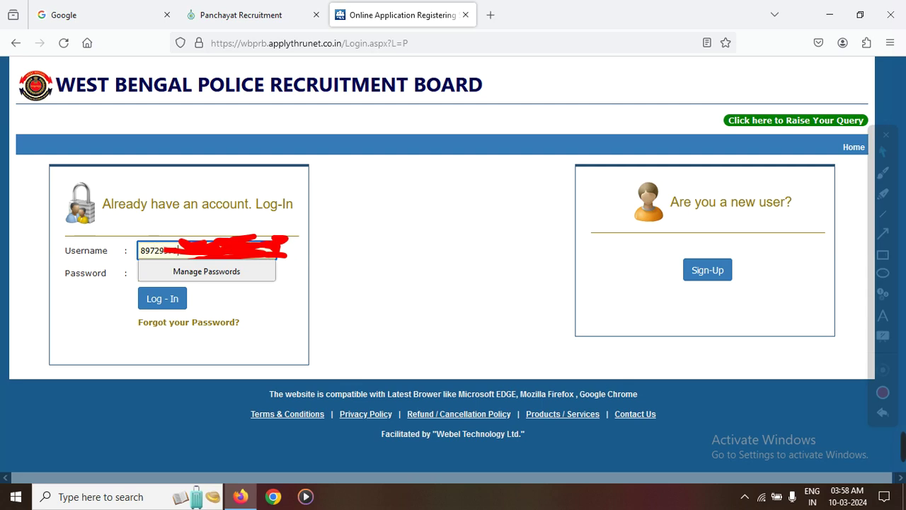
{"action": "left_click", "coordinate": [240, 302]}
{"action": "left_click", "coordinate": [202, 276]}
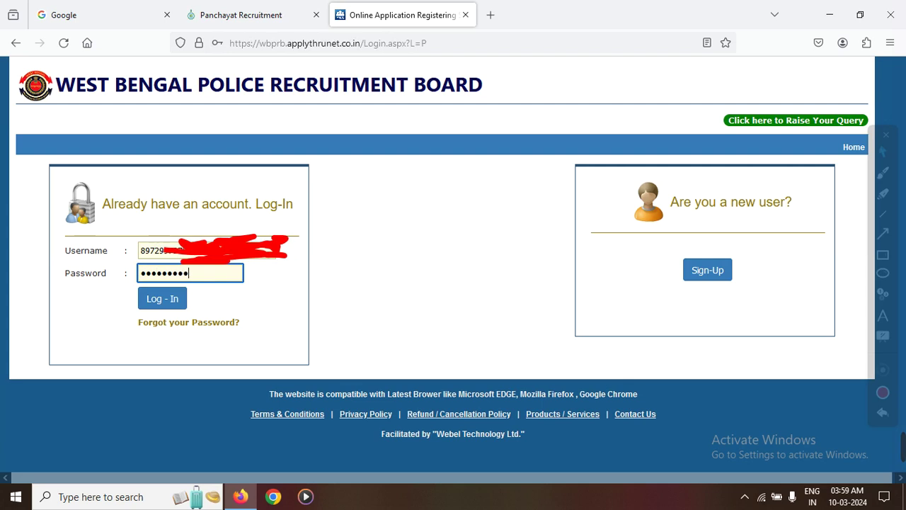
{"action": "left_click", "coordinate": [175, 309]}
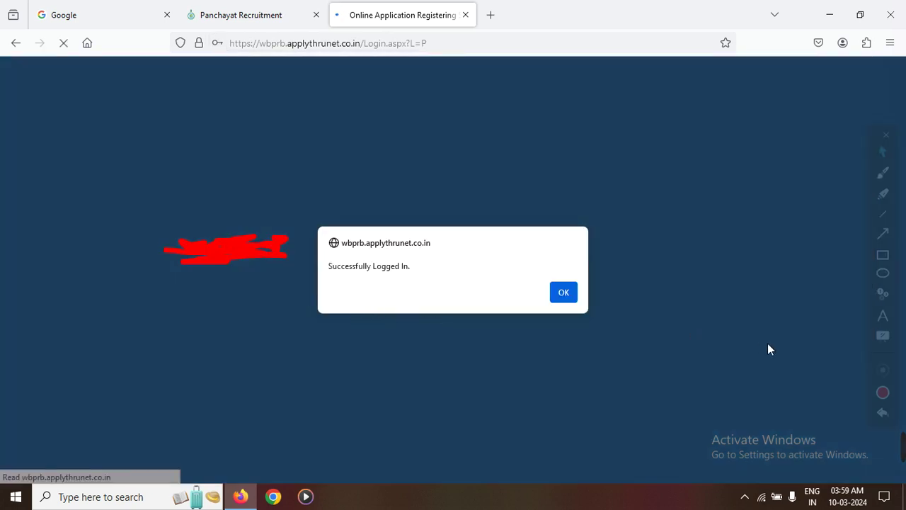
Step: Erase the brush scribble, and outline the login message and its OK button in red before undoing both outlines
{"action": "left_click", "coordinate": [883, 417]}
{"action": "left_click", "coordinate": [883, 417]}
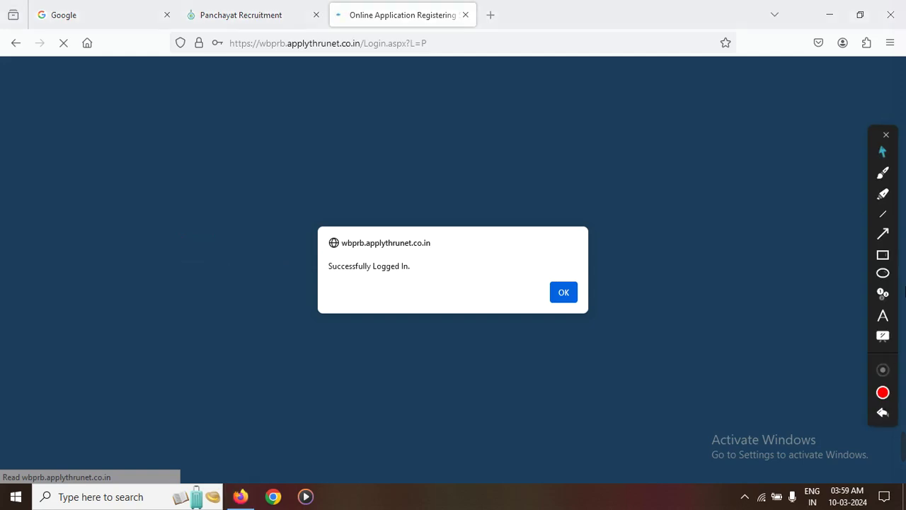
{"action": "mouse_move", "coordinate": [300, 226]}
{"action": "left_mouse_down"}
{"action": "mouse_move", "coordinate": [459, 314]}
{"action": "mouse_move", "coordinate": [508, 327]}
{"action": "left_mouse_up"}
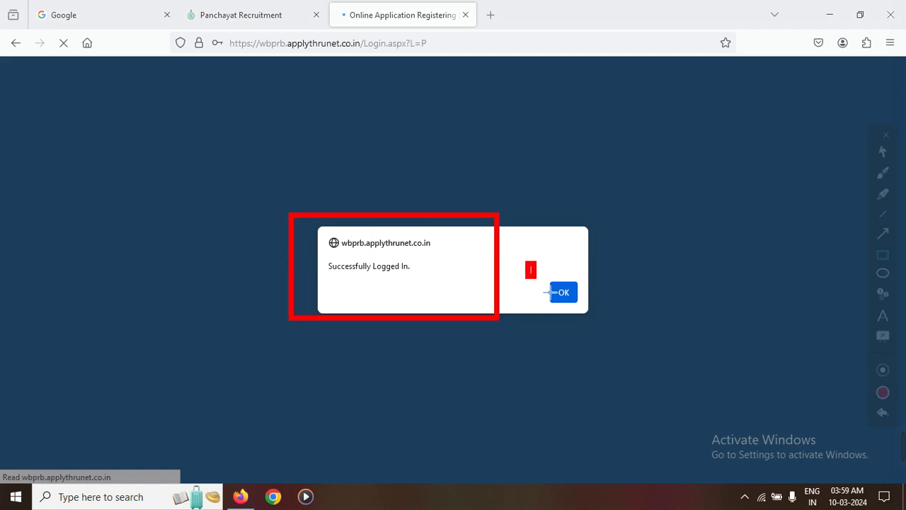
{"action": "left_click_drag", "start_coordinate": [551, 292], "coordinate": [600, 317]}
{"action": "left_click", "coordinate": [884, 413]}
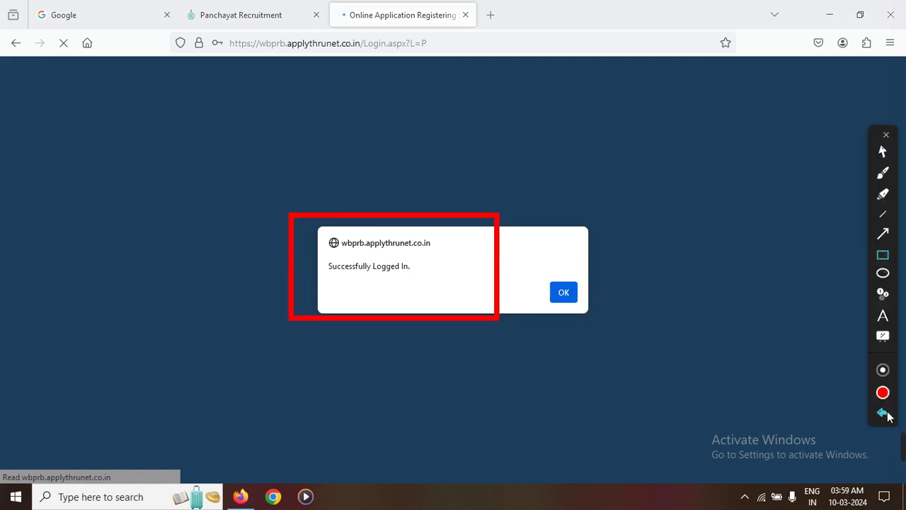
{"action": "left_click", "coordinate": [884, 413]}
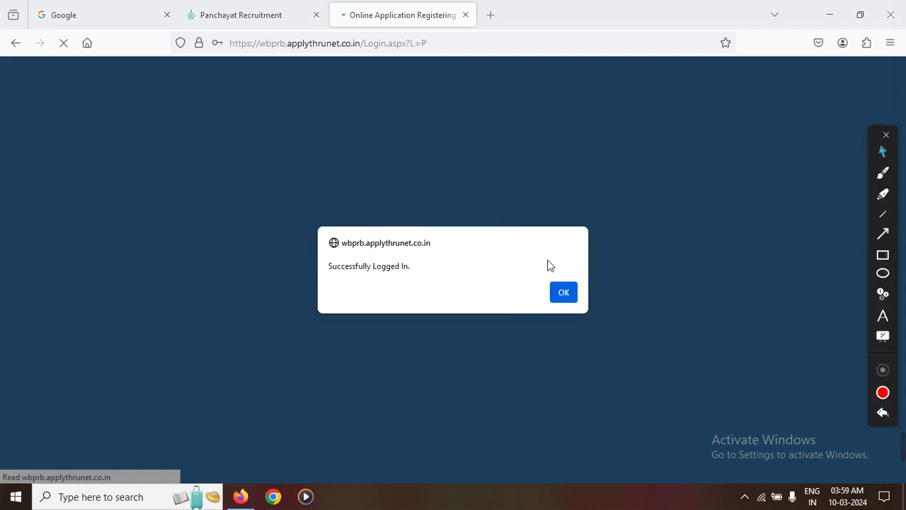
Step: Acknowledge the login message and decline saving the password in the browser
{"action": "left_click", "coordinate": [570, 292]}
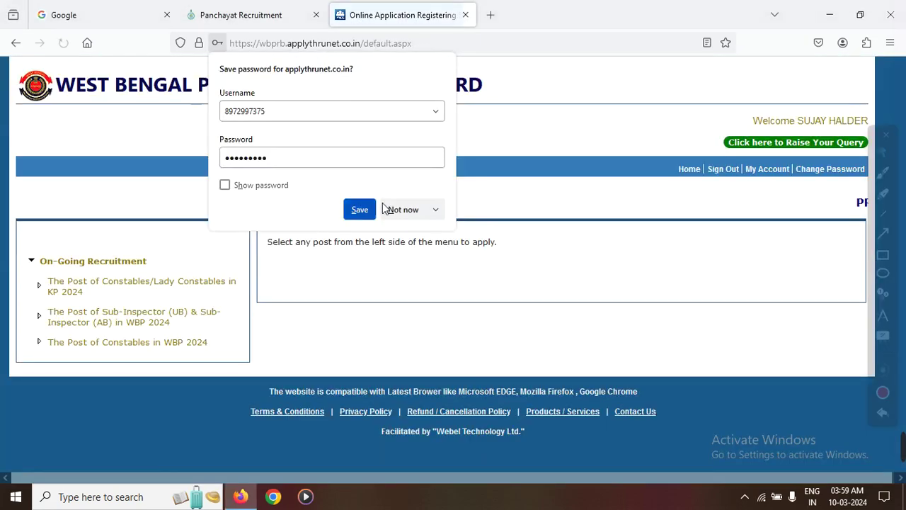
{"action": "left_click", "coordinate": [399, 209]}
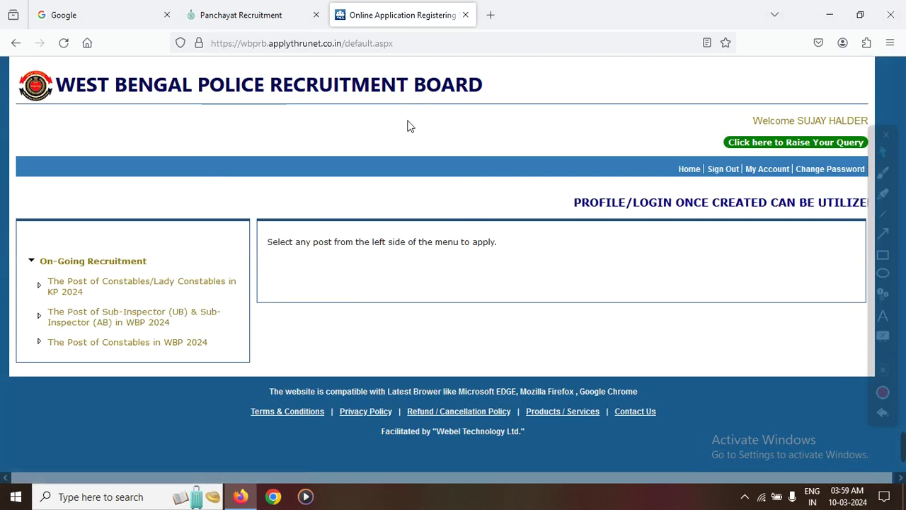
Step: Outline the welcome text and the My Account link with red rectangles, undoing each outline
{"action": "left_click", "coordinate": [883, 255]}
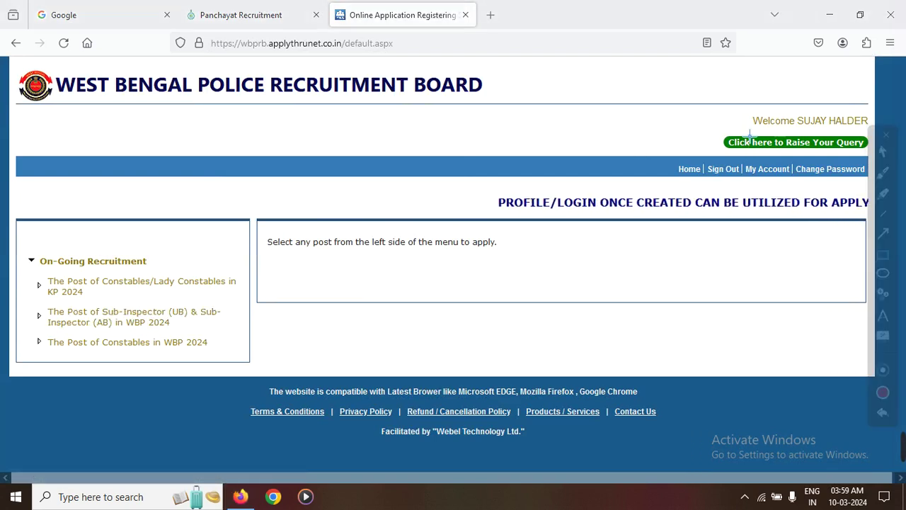
{"action": "left_click_drag", "start_coordinate": [726, 105], "coordinate": [878, 132]}
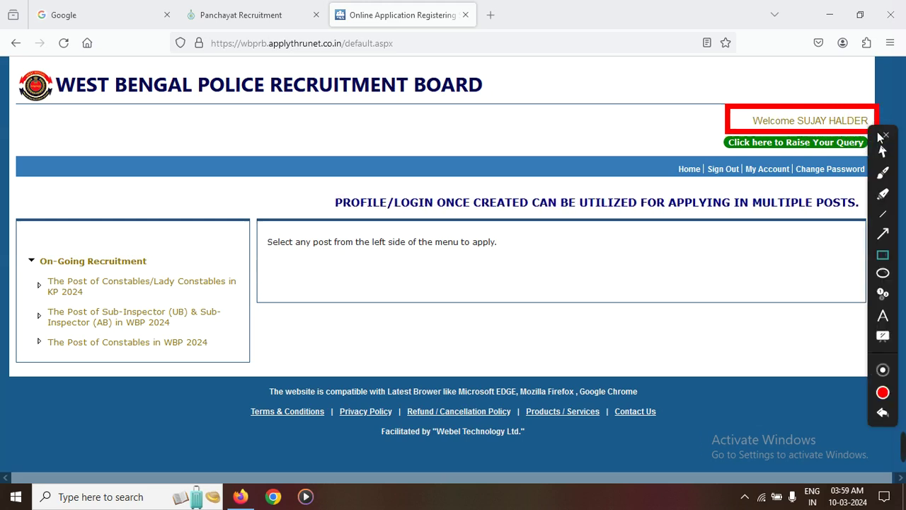
{"action": "left_click", "coordinate": [883, 411]}
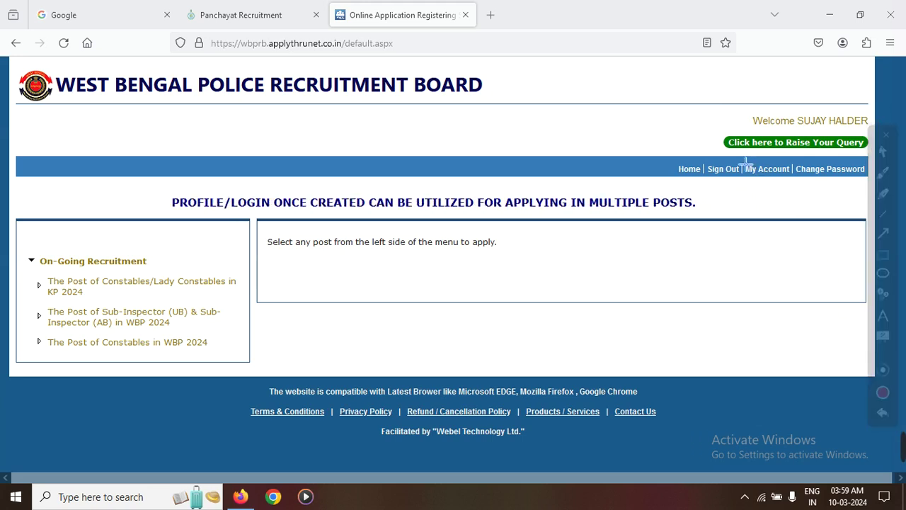
{"action": "left_click_drag", "start_coordinate": [729, 152], "coordinate": [800, 185]}
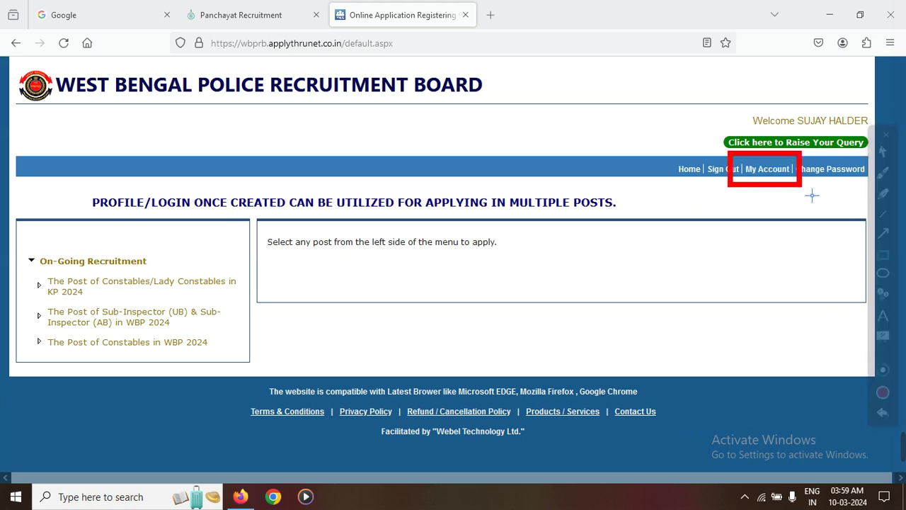
{"action": "left_click", "coordinate": [882, 414]}
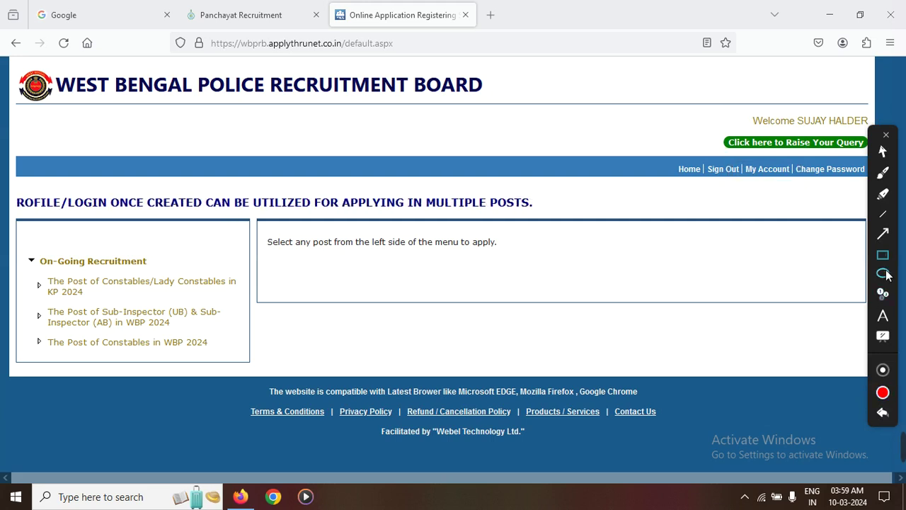
Step: Open the My Account page and outline the applied-posts panel and its two entries in red, undoing all three outlines
{"action": "left_click", "coordinate": [883, 152]}
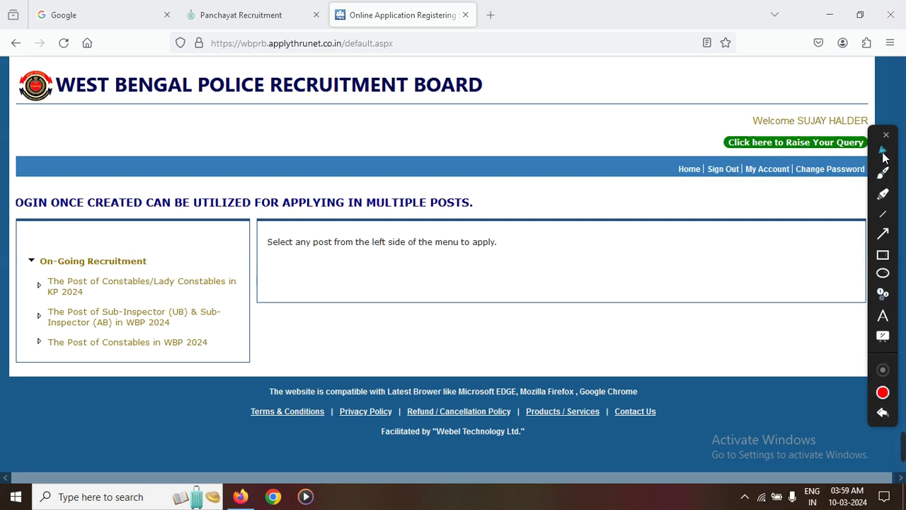
{"action": "left_click", "coordinate": [768, 173]}
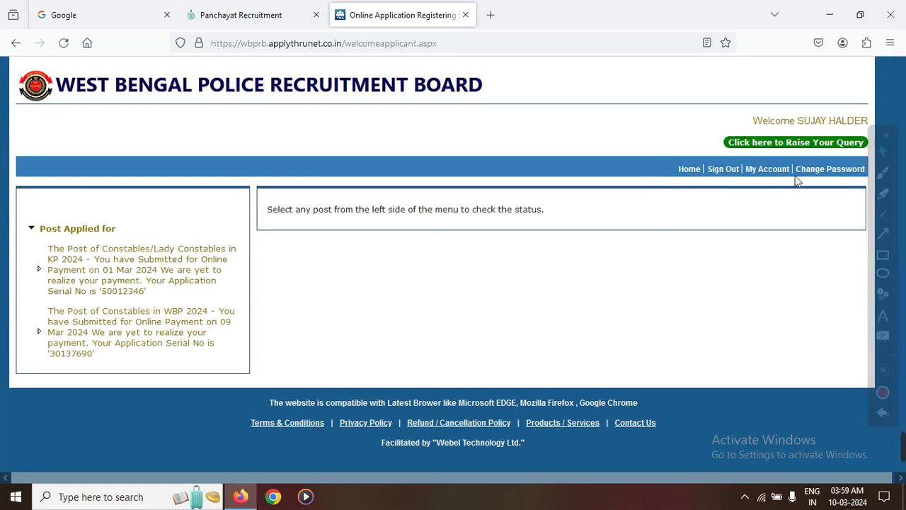
{"action": "left_click", "coordinate": [883, 257]}
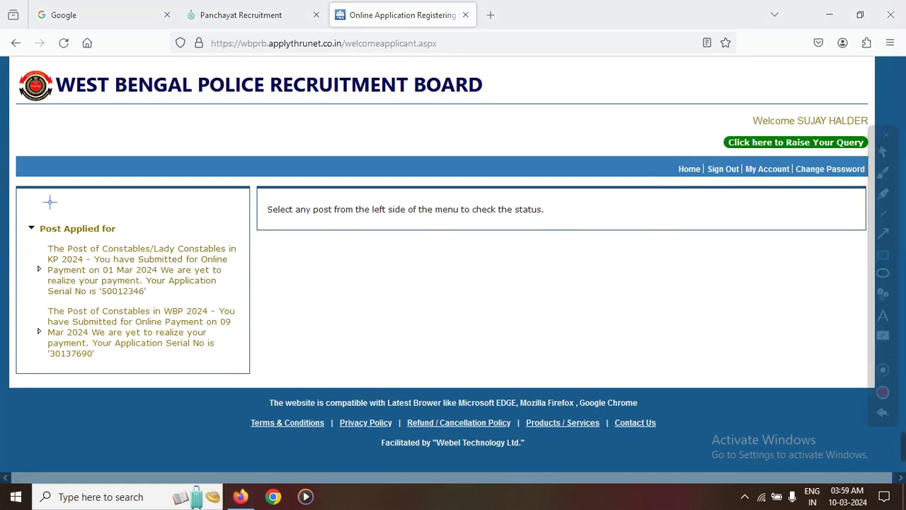
{"action": "mouse_move", "coordinate": [19, 190]}
{"action": "left_mouse_down"}
{"action": "mouse_move", "coordinate": [44, 221]}
{"action": "mouse_move", "coordinate": [266, 387]}
{"action": "left_mouse_up"}
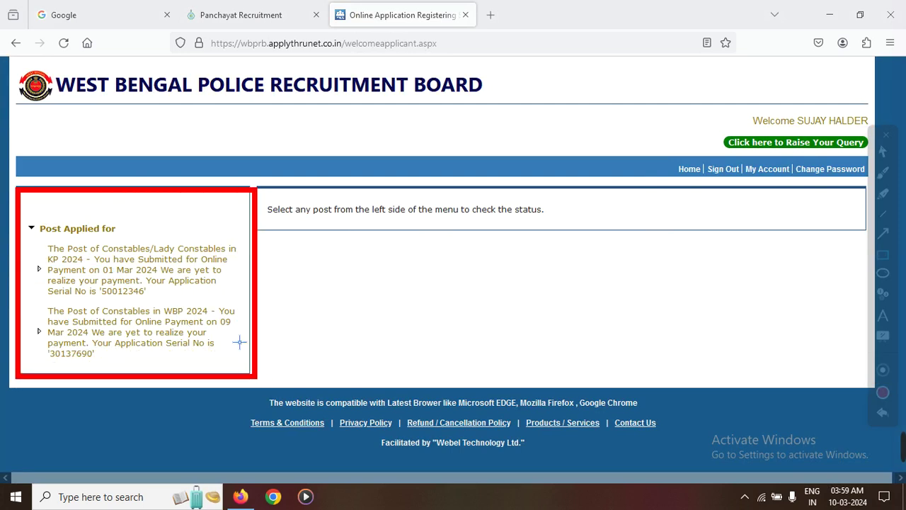
{"action": "left_click_drag", "start_coordinate": [44, 221], "coordinate": [224, 268]}
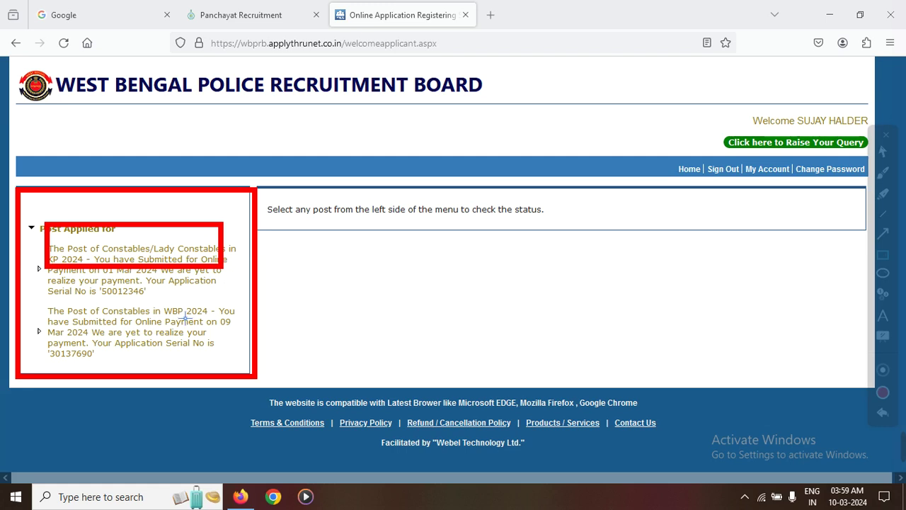
{"action": "mouse_move", "coordinate": [31, 291]}
{"action": "left_mouse_down"}
{"action": "mouse_move", "coordinate": [167, 338]}
{"action": "mouse_move", "coordinate": [241, 338]}
{"action": "left_mouse_up"}
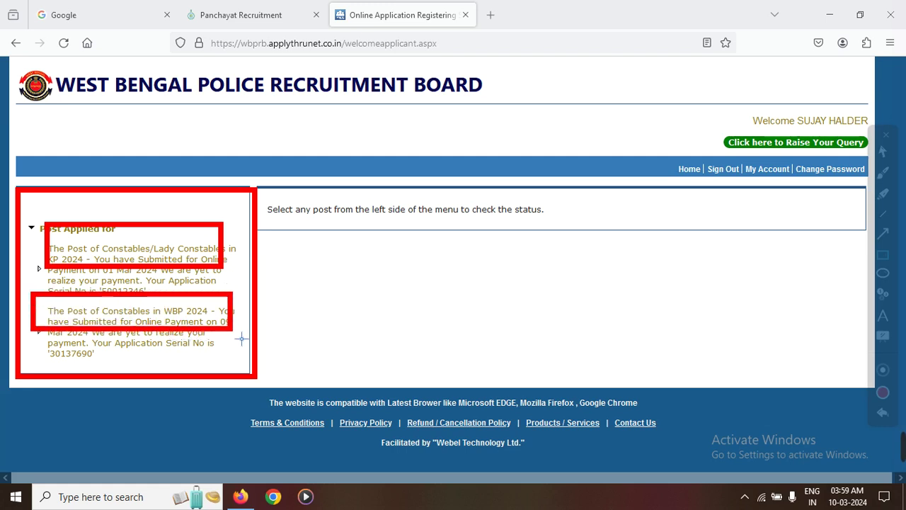
{"action": "left_click", "coordinate": [888, 415]}
{"action": "left_click", "coordinate": [888, 415]}
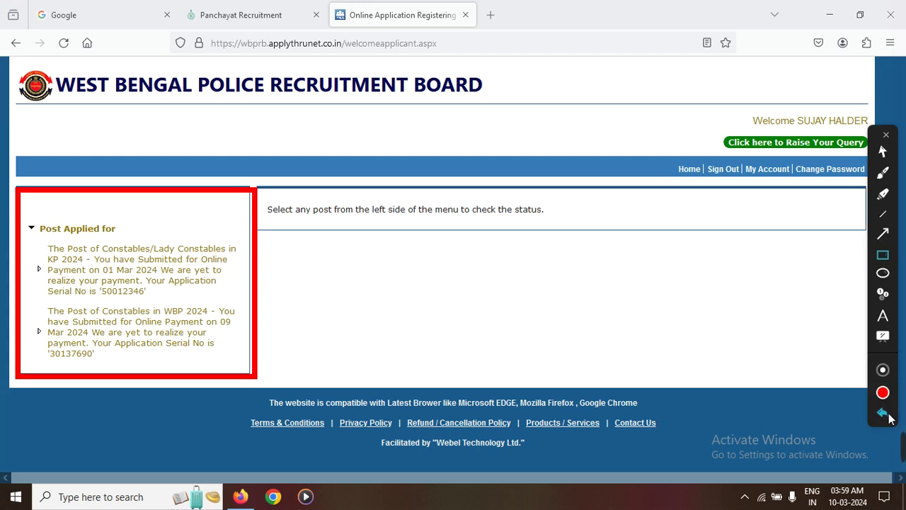
{"action": "left_click", "coordinate": [888, 415]}
{"action": "left_click", "coordinate": [883, 152]}
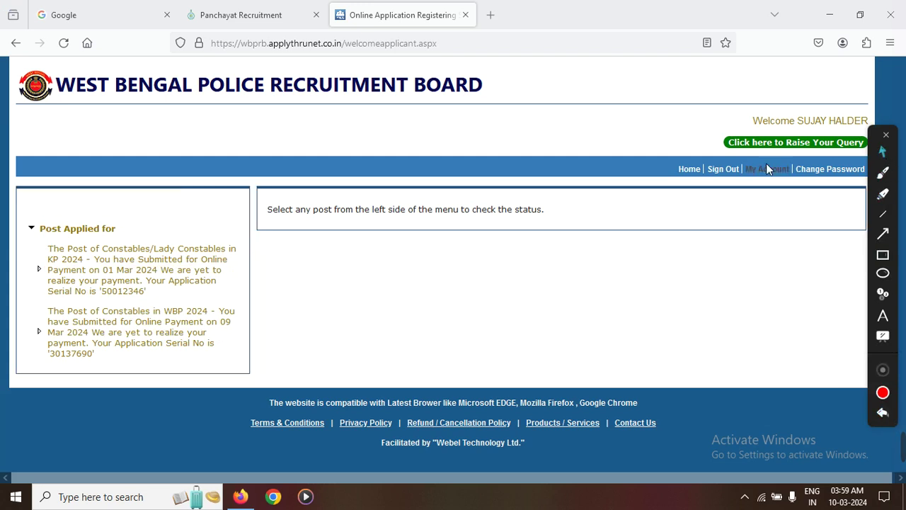
Step: Return to the site's home page and outline the Sub-Inspector (UB) & Sub-Inspector (AB) post in red, undoing the outline
{"action": "left_click", "coordinate": [688, 170]}
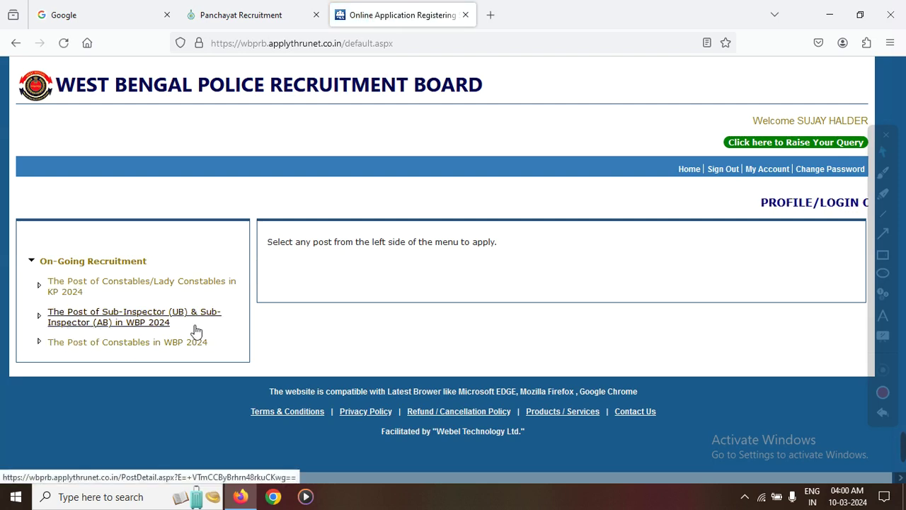
{"action": "left_click", "coordinate": [883, 255]}
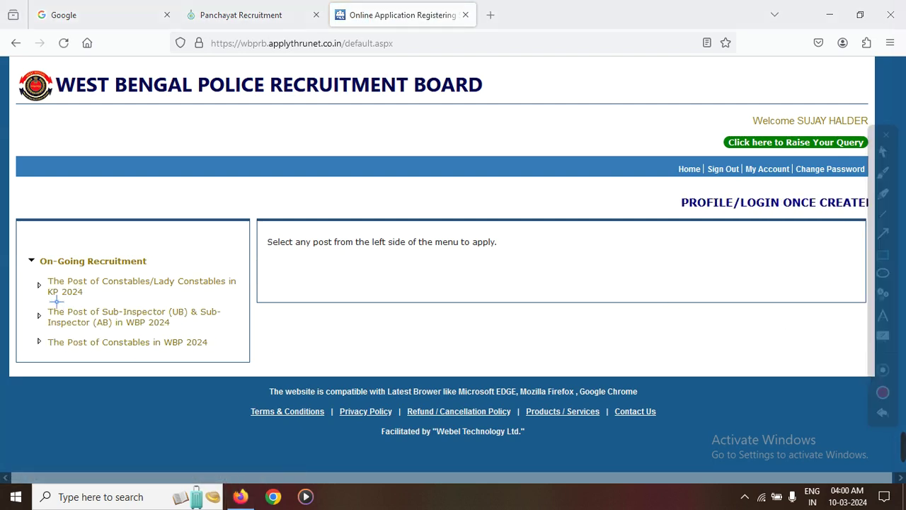
{"action": "left_click_drag", "start_coordinate": [26, 296], "coordinate": [242, 336]}
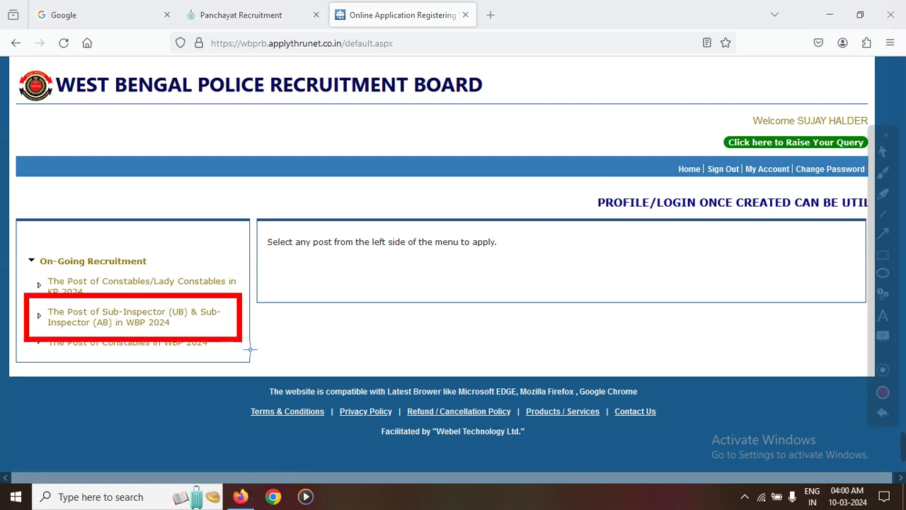
{"action": "left_click", "coordinate": [888, 414]}
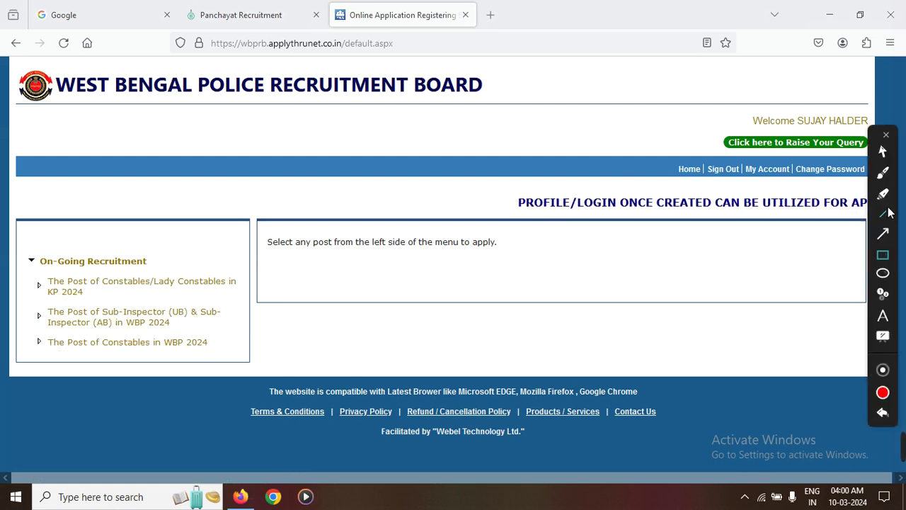
{"action": "left_click", "coordinate": [883, 151]}
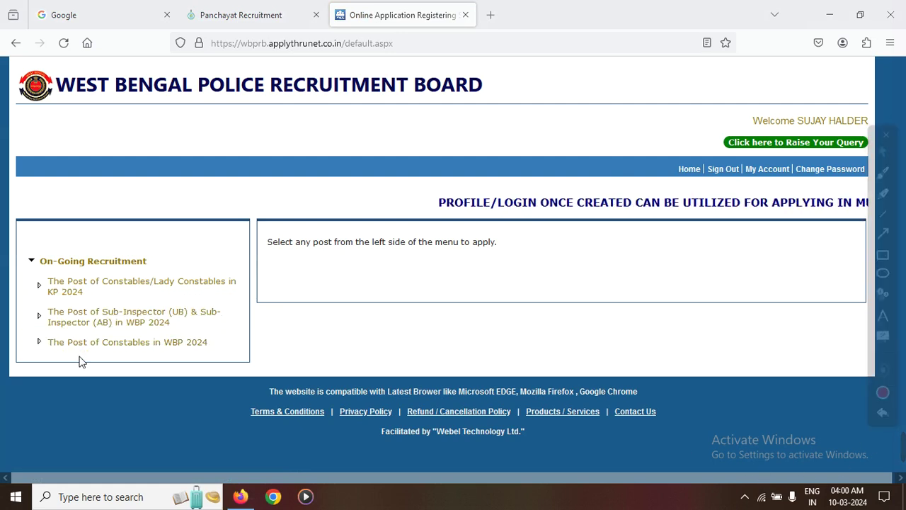
Step: Open the details of the Sub-Inspector post in WBP 2024 and outline its Apply Online button in red, undoing the outline
{"action": "left_click", "coordinate": [198, 317]}
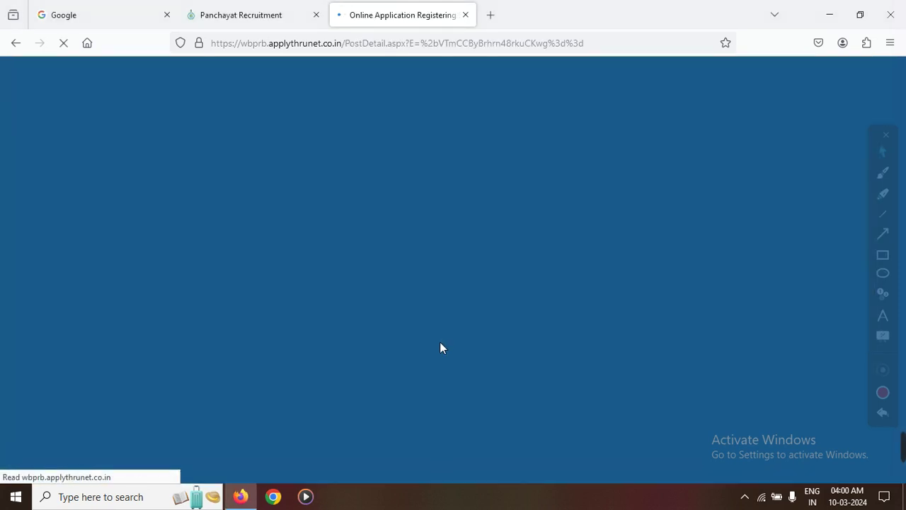
{"action": "scroll", "coordinate": [473, 346], "scroll_direction": "down", "scroll_amount": 3}
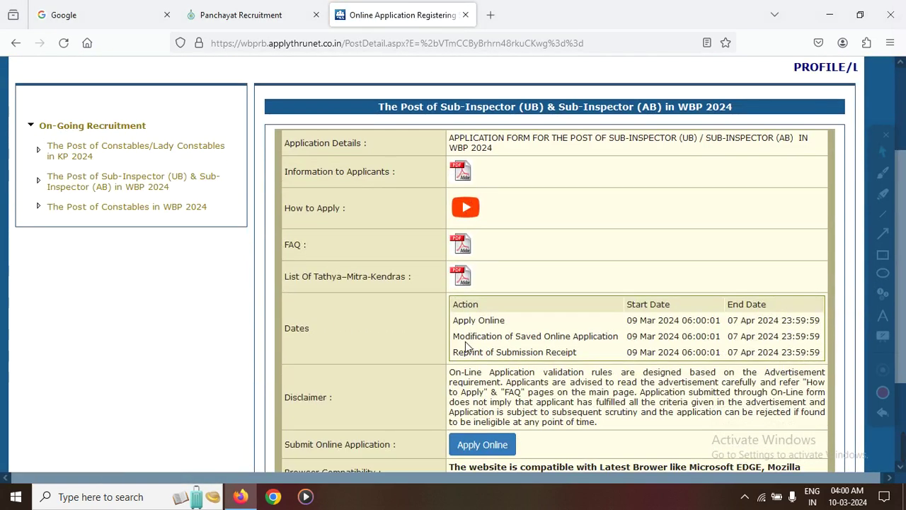
{"action": "scroll", "coordinate": [464, 352], "scroll_direction": "down", "scroll_amount": 3}
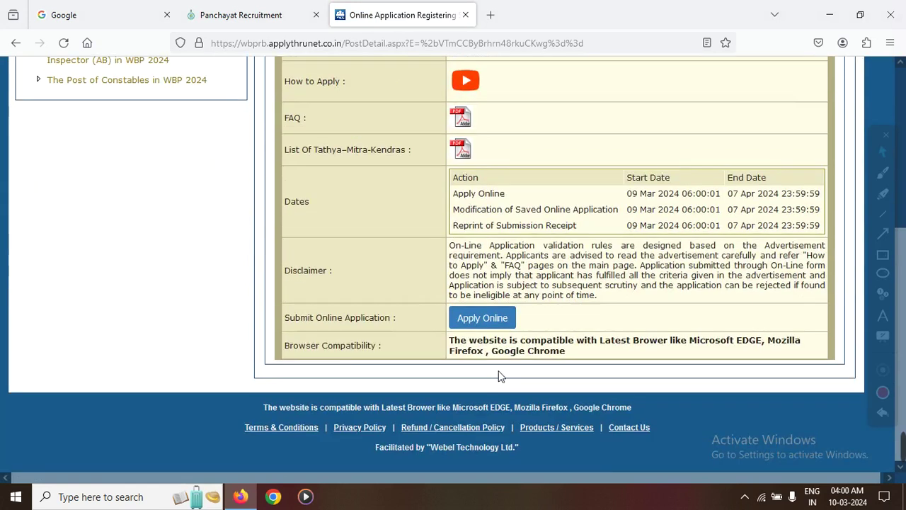
{"action": "left_click", "coordinate": [883, 254]}
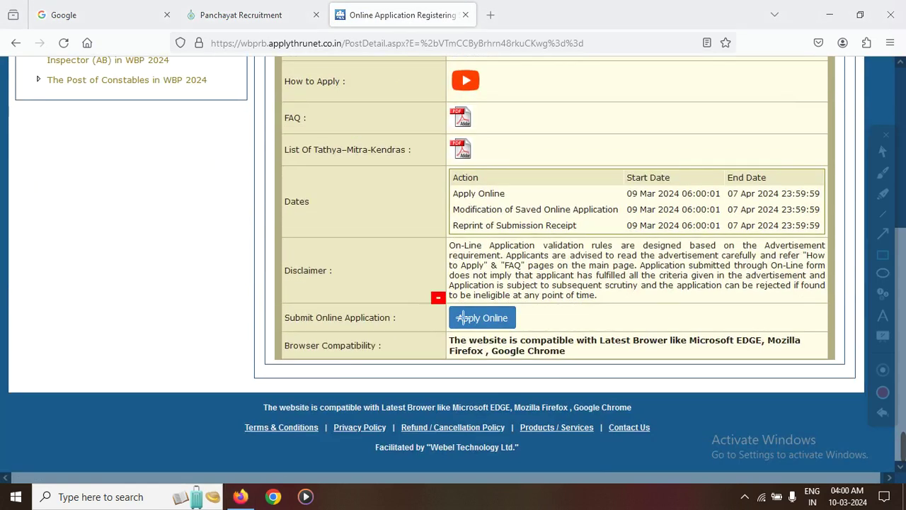
{"action": "left_click_drag", "start_coordinate": [433, 294], "coordinate": [529, 332]}
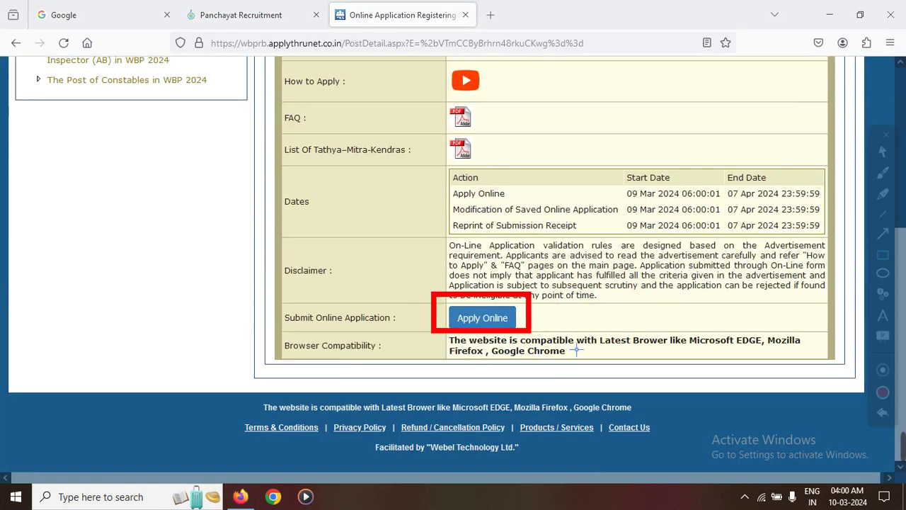
{"action": "left_click", "coordinate": [883, 411]}
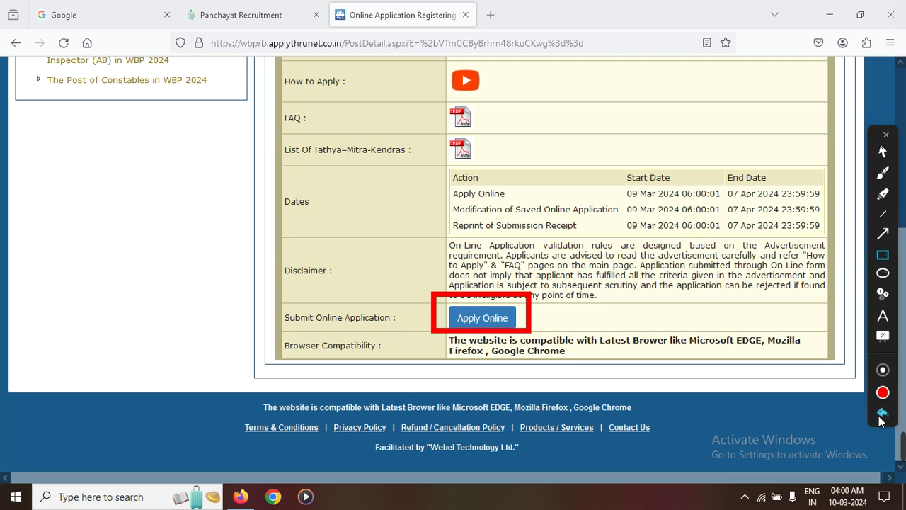
Step: Open the Information to Applicants PDF for the Sub-Inspector post and go to its vacancies table
{"action": "scroll", "coordinate": [697, 290], "scroll_direction": "up", "scroll_amount": 3}
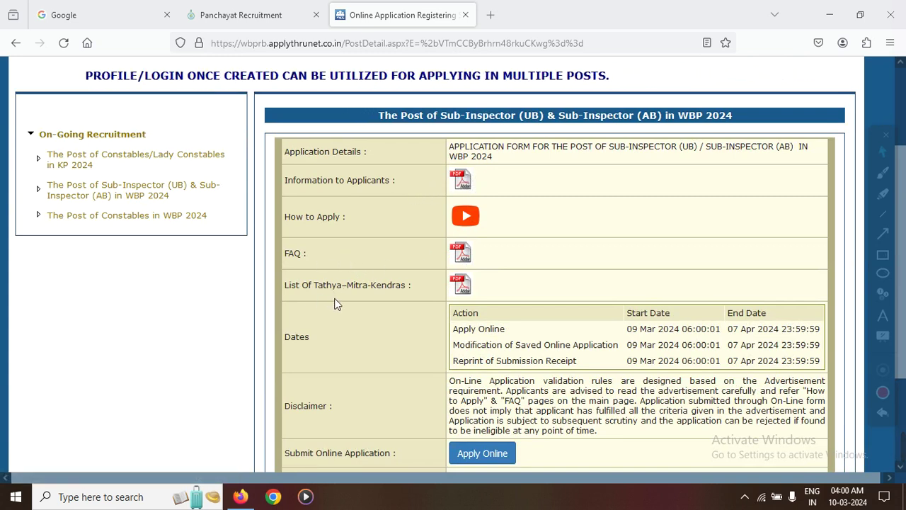
{"action": "left_click", "coordinate": [463, 179]}
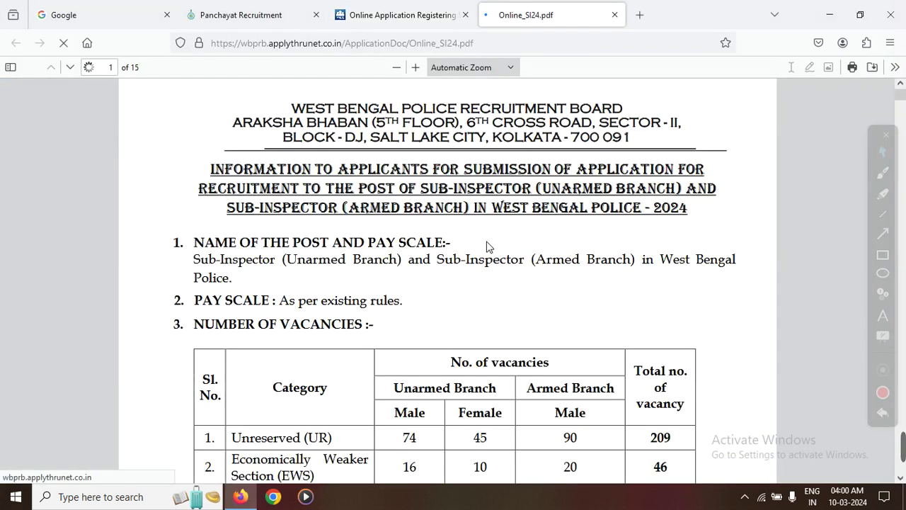
{"action": "scroll", "coordinate": [486, 245], "scroll_direction": "down", "scroll_amount": 3}
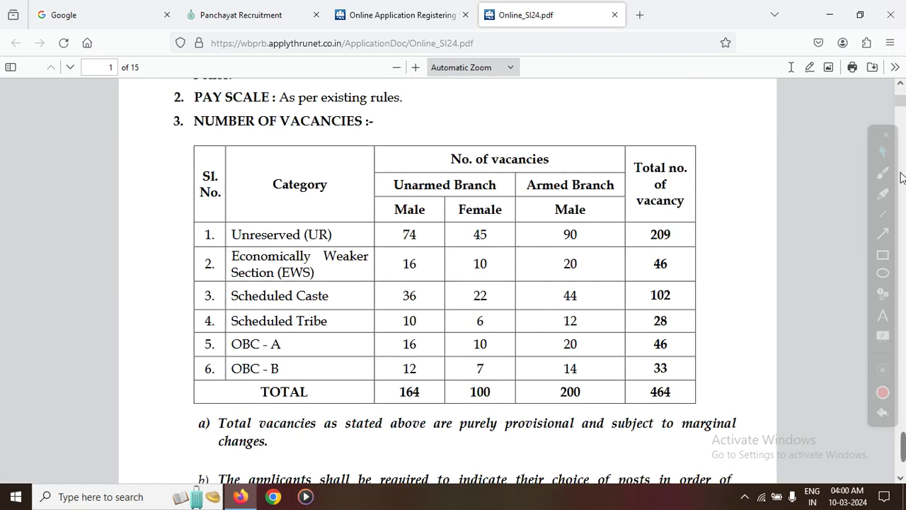
Step: Outline the Unreserved category's male, female, armed branch and total vacancies, plus both branch headings, with red rectangles
{"action": "left_click", "coordinate": [883, 256]}
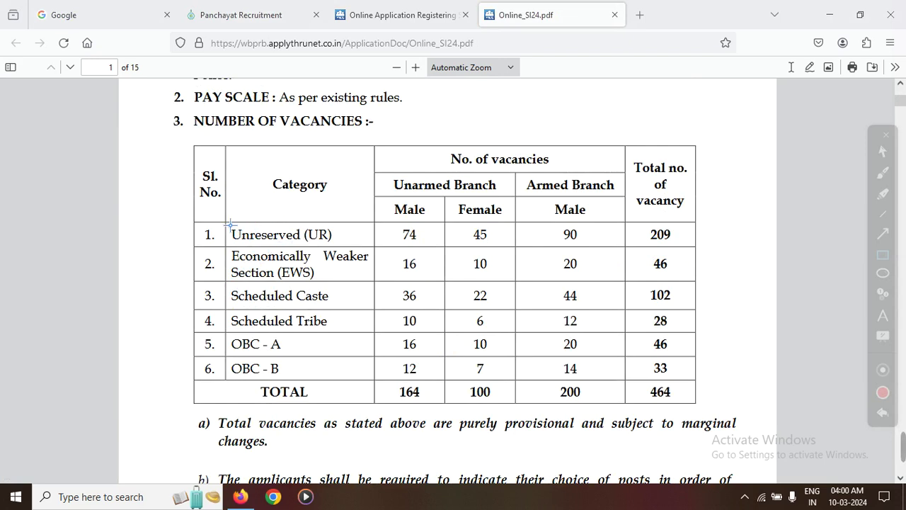
{"action": "mouse_move", "coordinate": [230, 226]}
{"action": "left_mouse_down"}
{"action": "mouse_move", "coordinate": [461, 240]}
{"action": "mouse_move", "coordinate": [459, 260]}
{"action": "left_mouse_up"}
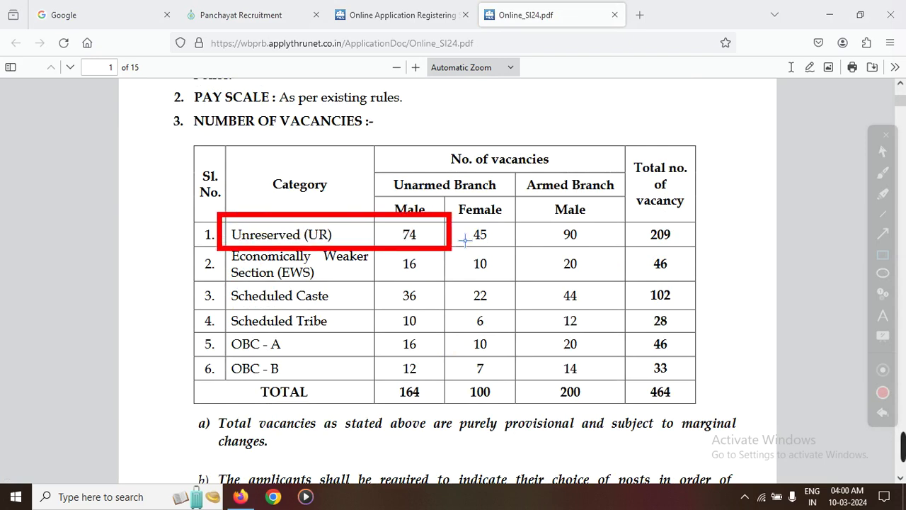
{"action": "left_click_drag", "start_coordinate": [454, 216], "coordinate": [512, 260]}
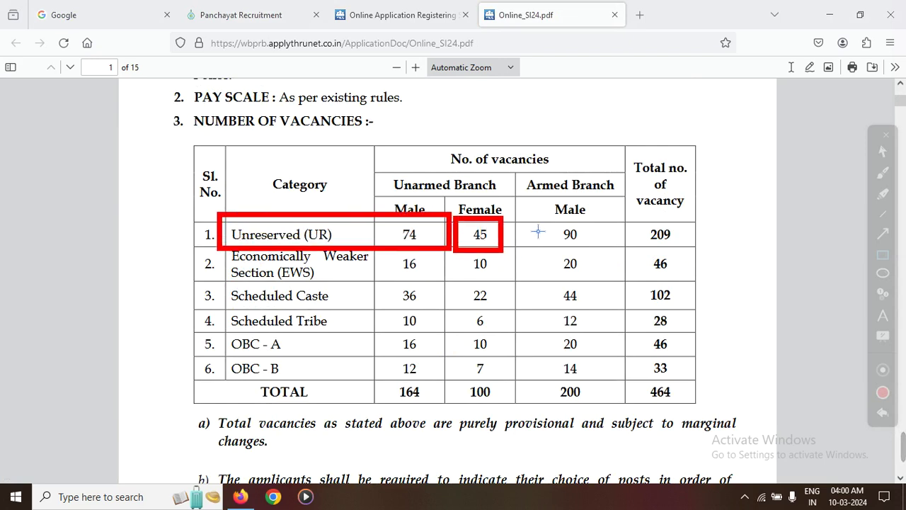
{"action": "left_click_drag", "start_coordinate": [510, 218], "coordinate": [607, 250]}
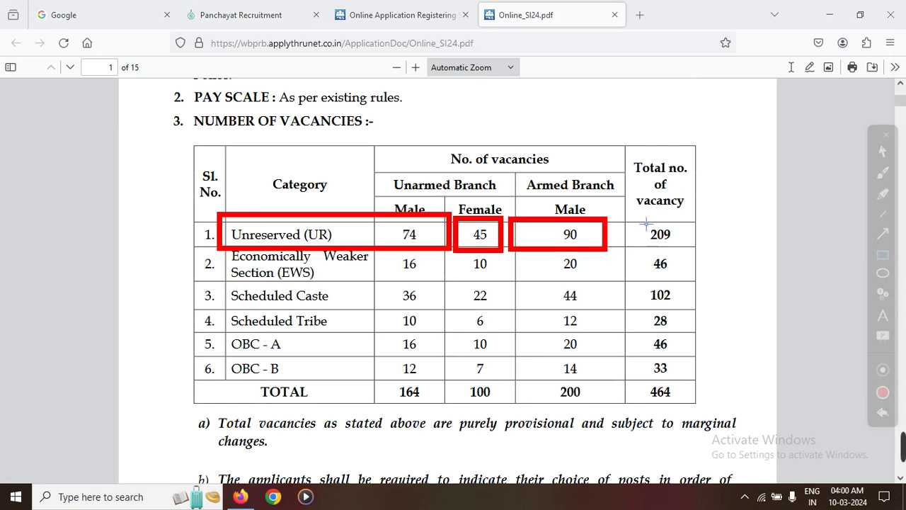
{"action": "left_click_drag", "start_coordinate": [634, 212], "coordinate": [692, 246]}
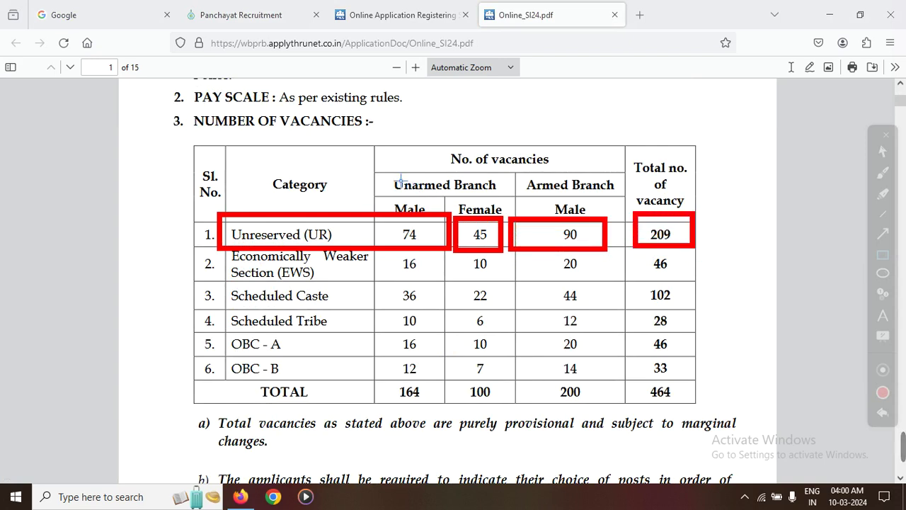
{"action": "mouse_move", "coordinate": [374, 160]}
{"action": "left_mouse_down"}
{"action": "mouse_move", "coordinate": [391, 175]}
{"action": "mouse_move", "coordinate": [506, 193]}
{"action": "left_mouse_up"}
{"action": "left_click_drag", "start_coordinate": [524, 158], "coordinate": [626, 192]}
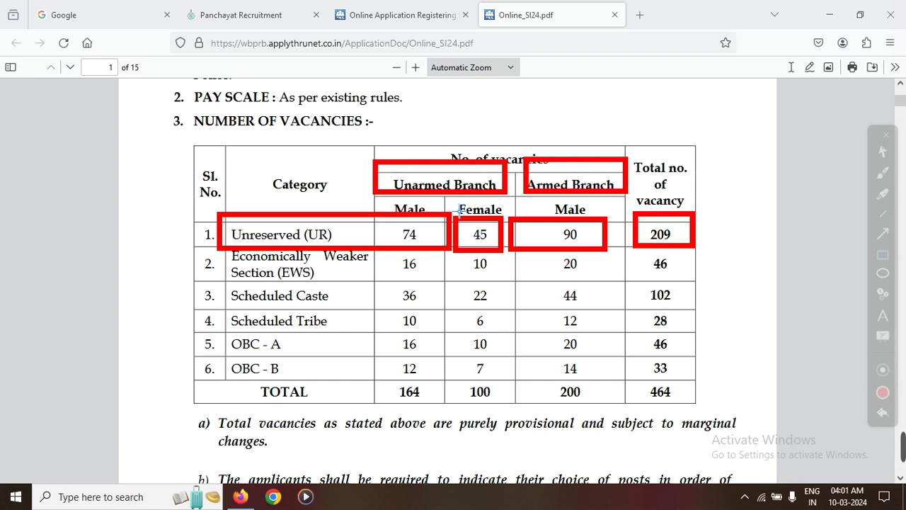
Step: Outline the Scheduled Caste row, the Scheduled Tribe row, and the OBC and total rows with red rectangles
{"action": "mouse_move", "coordinate": [194, 276]}
{"action": "left_mouse_down"}
{"action": "mouse_move", "coordinate": [235, 298]}
{"action": "mouse_move", "coordinate": [587, 318]}
{"action": "mouse_move", "coordinate": [690, 315]}
{"action": "mouse_move", "coordinate": [691, 305]}
{"action": "left_mouse_up"}
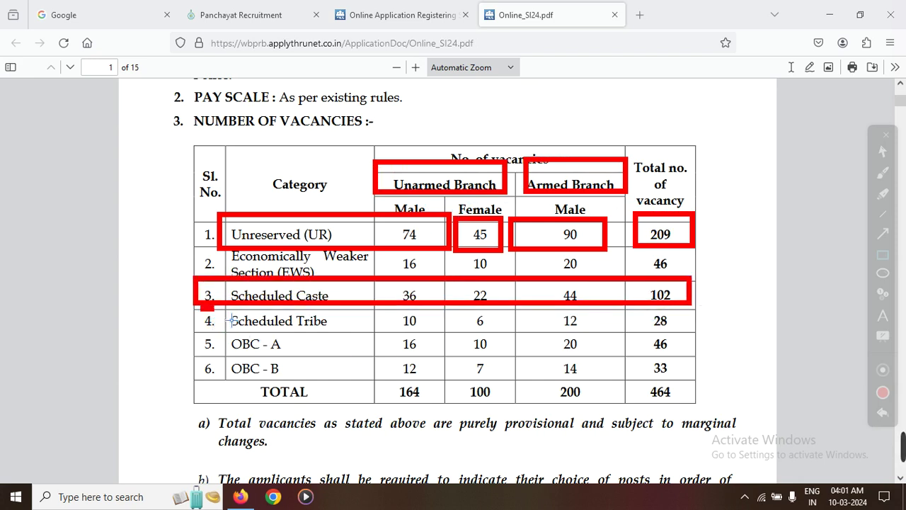
{"action": "left_click_drag", "start_coordinate": [201, 307], "coordinate": [691, 330]}
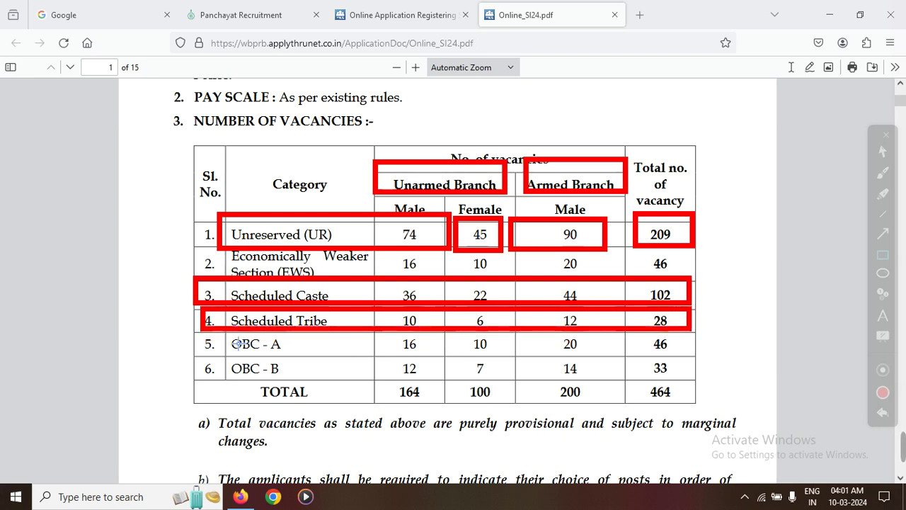
{"action": "mouse_move", "coordinate": [218, 330]}
{"action": "left_mouse_down"}
{"action": "mouse_move", "coordinate": [261, 359]}
{"action": "mouse_move", "coordinate": [436, 396]}
{"action": "mouse_move", "coordinate": [691, 408]}
{"action": "left_mouse_up"}
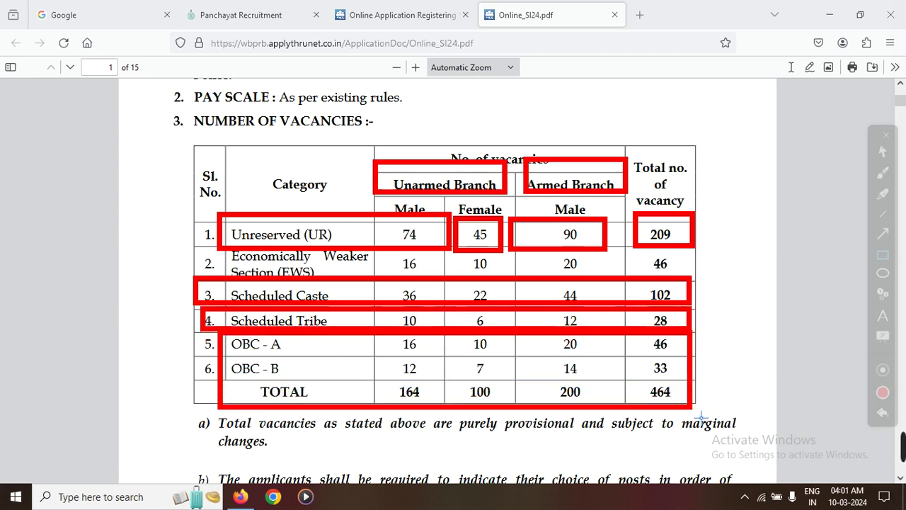
Step: Undo all the red rectangles on the vacancies table and return to the normal pointer
{"action": "left_click", "coordinate": [882, 413]}
{"action": "left_click", "coordinate": [883, 413]}
{"action": "left_click", "coordinate": [882, 413]}
{"action": "left_click", "coordinate": [883, 413]}
{"action": "left_click", "coordinate": [882, 413]}
{"action": "left_click", "coordinate": [883, 414]}
{"action": "left_click", "coordinate": [883, 413]}
{"action": "left_click", "coordinate": [883, 413]}
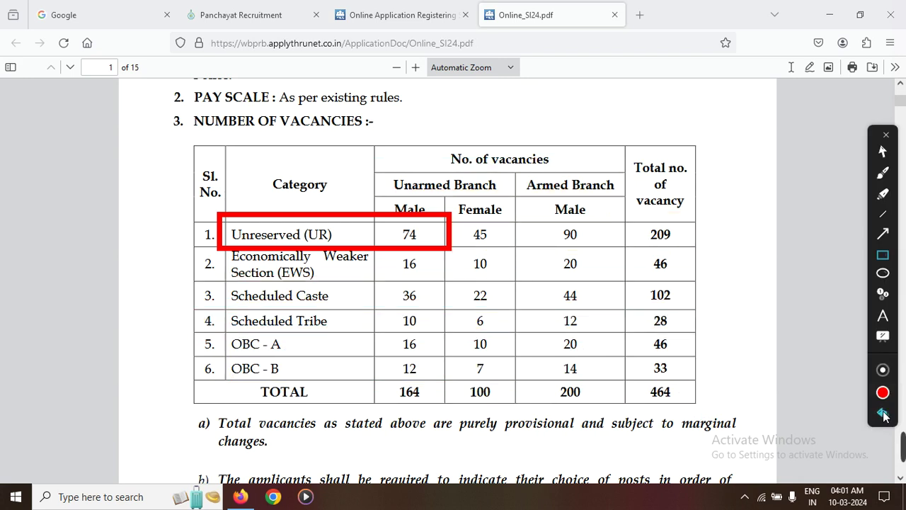
{"action": "left_click", "coordinate": [883, 413]}
{"action": "left_click", "coordinate": [882, 151]}
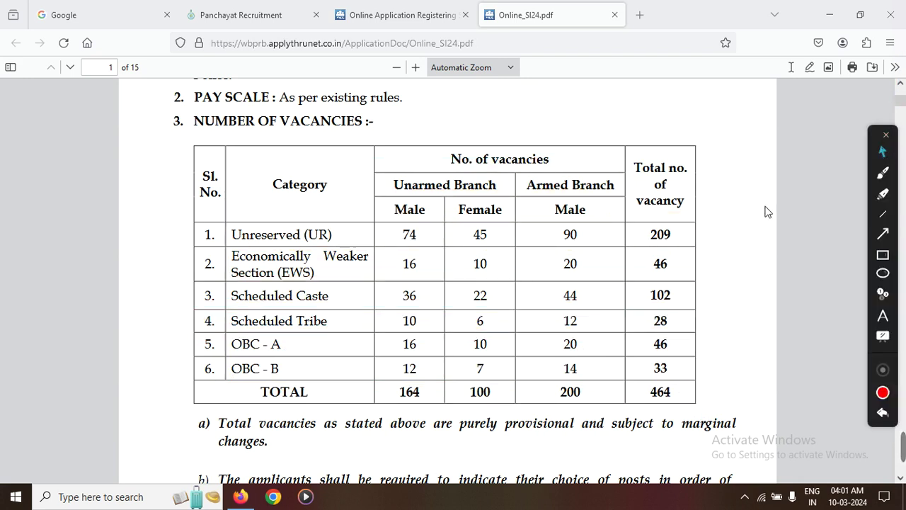
Step: Review the eligibility section's age, educational qualification and language requirements in the PDF
{"action": "scroll", "coordinate": [683, 255], "scroll_direction": "down", "scroll_amount": 10}
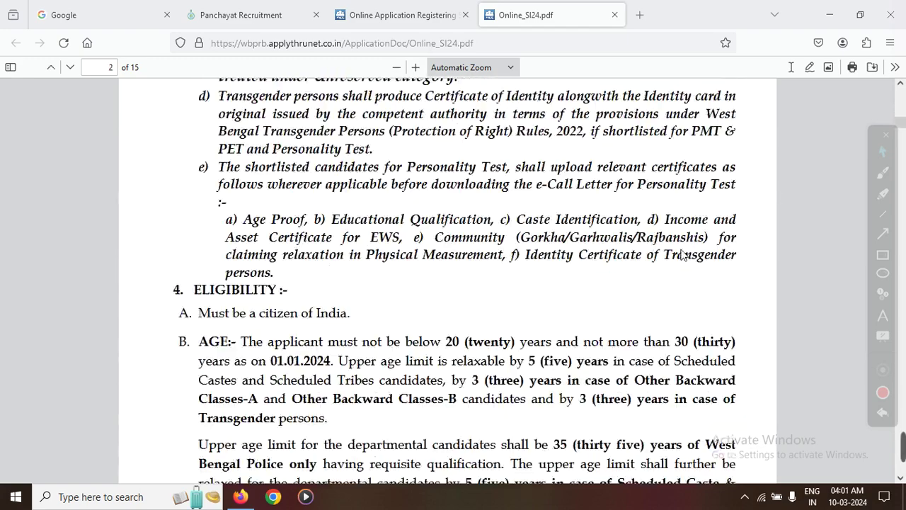
{"action": "scroll", "coordinate": [683, 255], "scroll_direction": "down", "scroll_amount": 5}
{"action": "scroll", "coordinate": [684, 255], "scroll_direction": "down", "scroll_amount": 2}
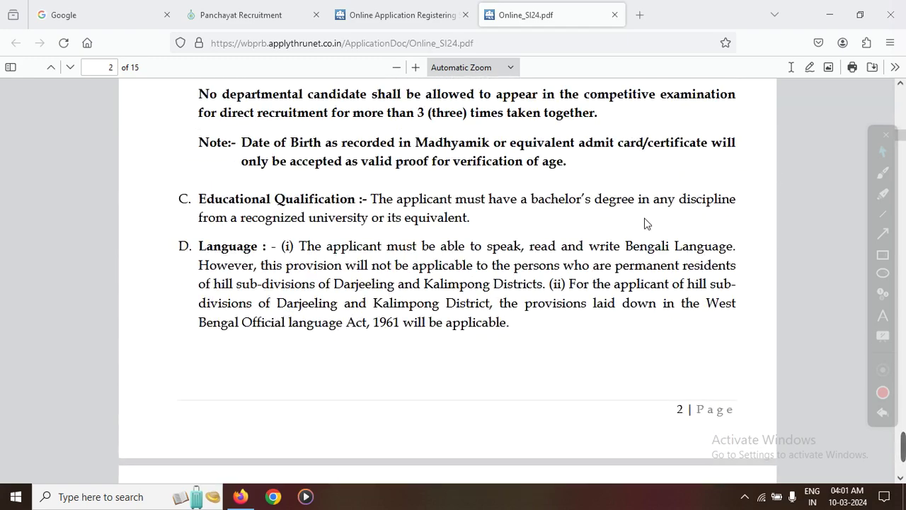
Step: Finish skimming the advertisement PDF, close it, and start the online application for the Sub-Inspector post
{"action": "scroll", "coordinate": [644, 223], "scroll_direction": "down", "scroll_amount": 10}
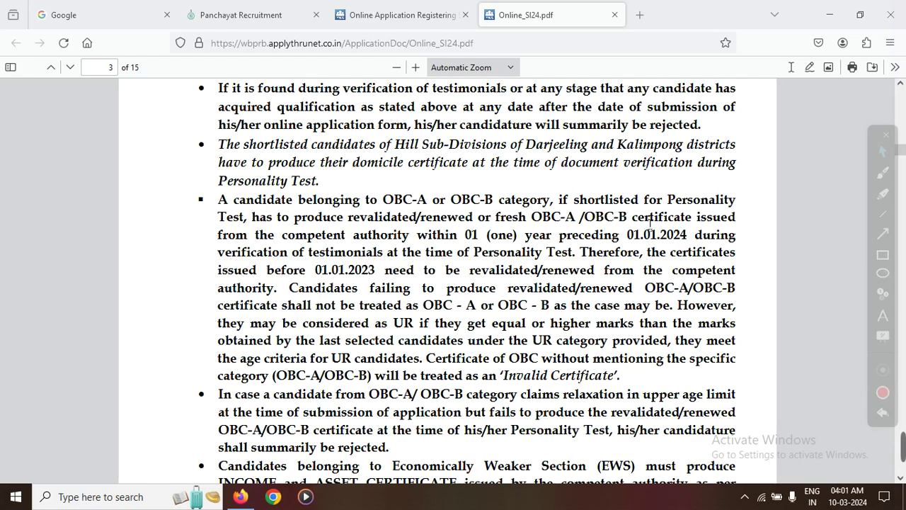
{"action": "scroll", "coordinate": [648, 223], "scroll_direction": "up", "scroll_amount": 2}
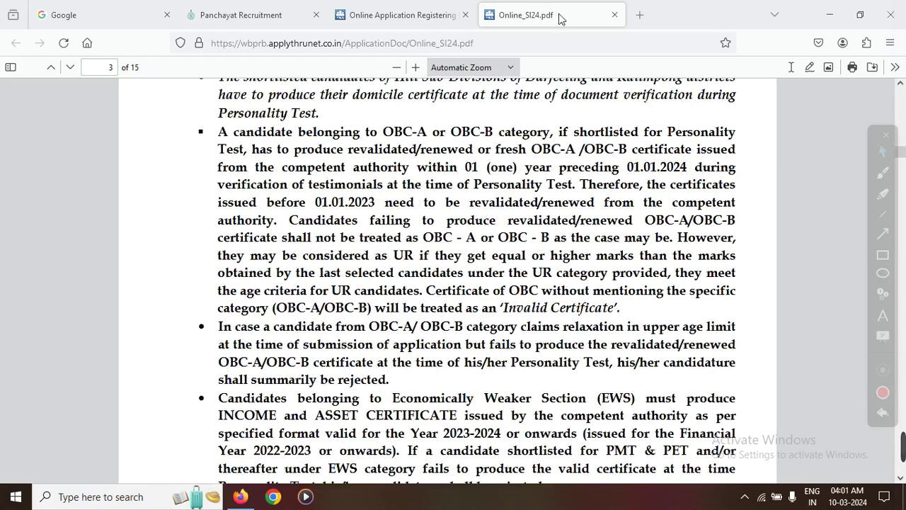
{"action": "left_click", "coordinate": [615, 15]}
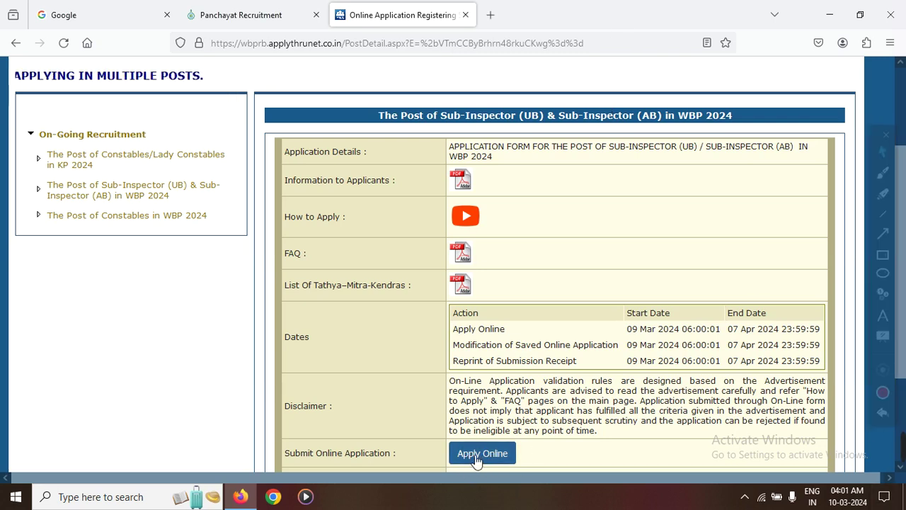
{"action": "left_click", "coordinate": [477, 460]}
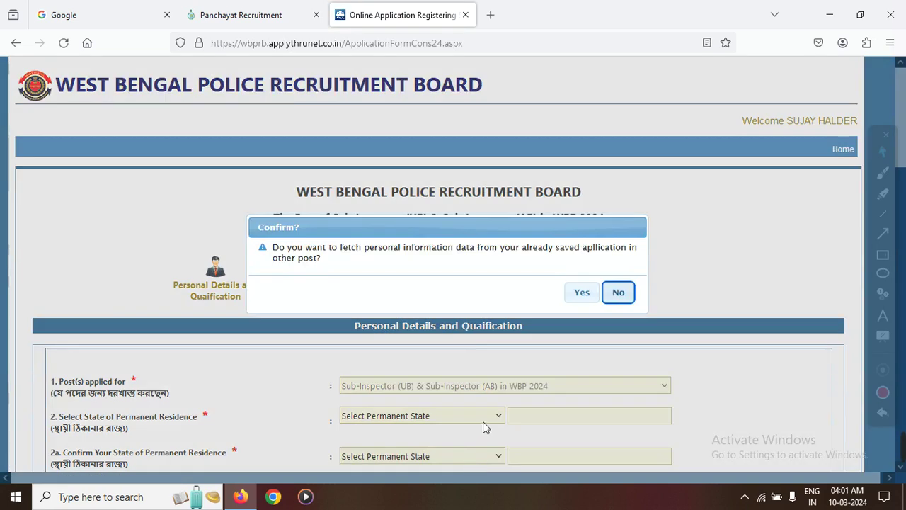
Step: Outline the fetch-data confirmation message and its Yes and No choices with red rectangles
{"action": "left_click", "coordinate": [885, 255]}
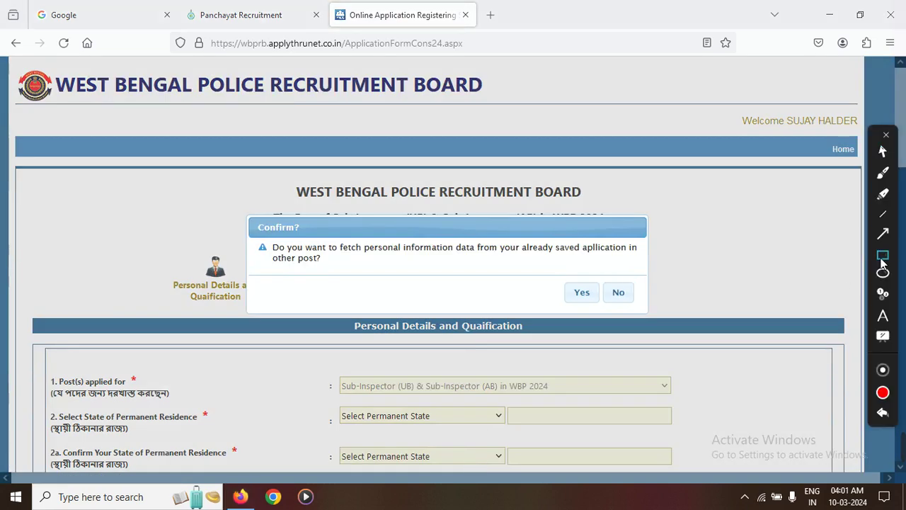
{"action": "mouse_move", "coordinate": [243, 229]}
{"action": "left_mouse_down"}
{"action": "mouse_move", "coordinate": [406, 278]}
{"action": "mouse_move", "coordinate": [659, 312]}
{"action": "mouse_move", "coordinate": [662, 327]}
{"action": "left_mouse_up"}
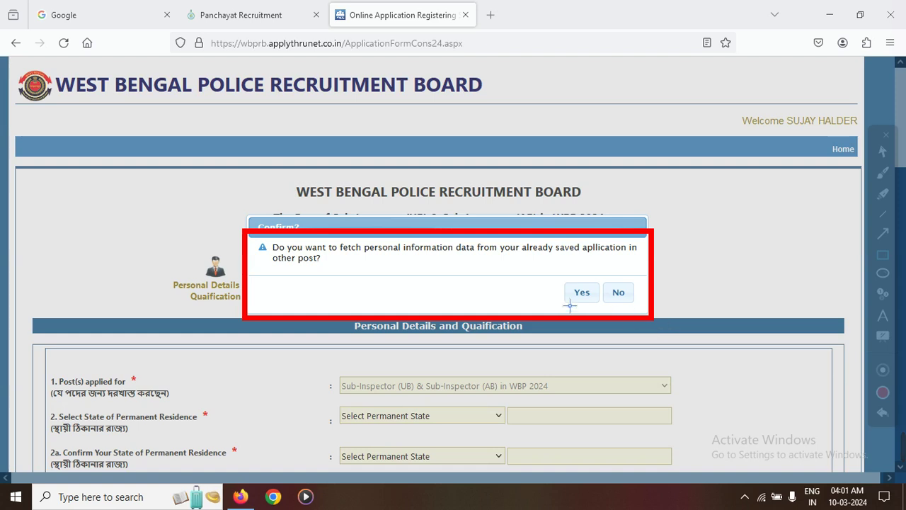
{"action": "mouse_move", "coordinate": [545, 274]}
{"action": "left_mouse_down"}
{"action": "mouse_move", "coordinate": [602, 316]}
{"action": "mouse_move", "coordinate": [650, 323]}
{"action": "left_mouse_up"}
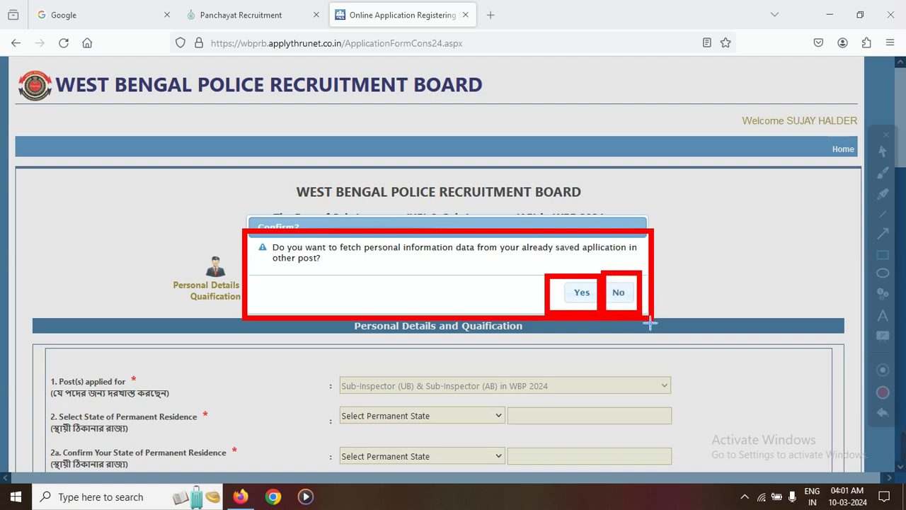
Step: Undo the red rectangles drawn on the confirmation message
{"action": "left_click", "coordinate": [883, 414]}
{"action": "left_click", "coordinate": [883, 415]}
{"action": "left_click", "coordinate": [883, 414]}
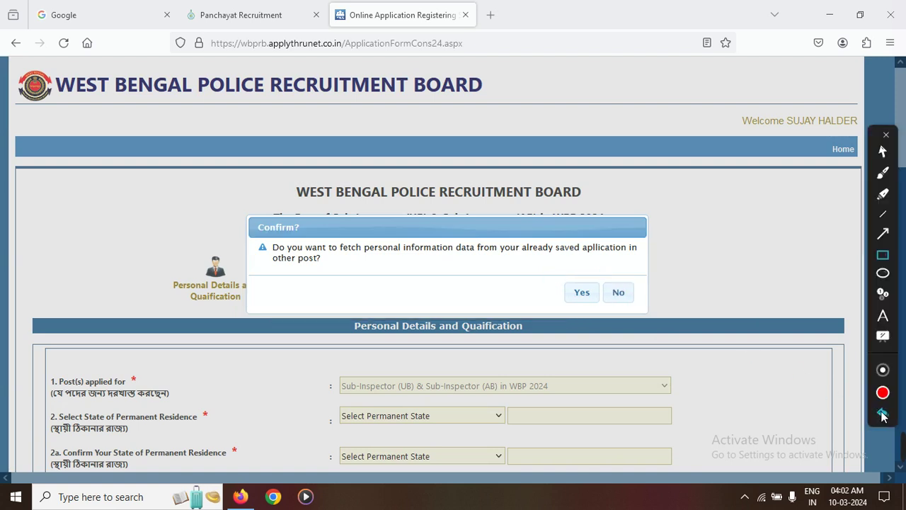
Step: Agree to fetch the personal information from the application already saved for another post
{"action": "left_click", "coordinate": [883, 152]}
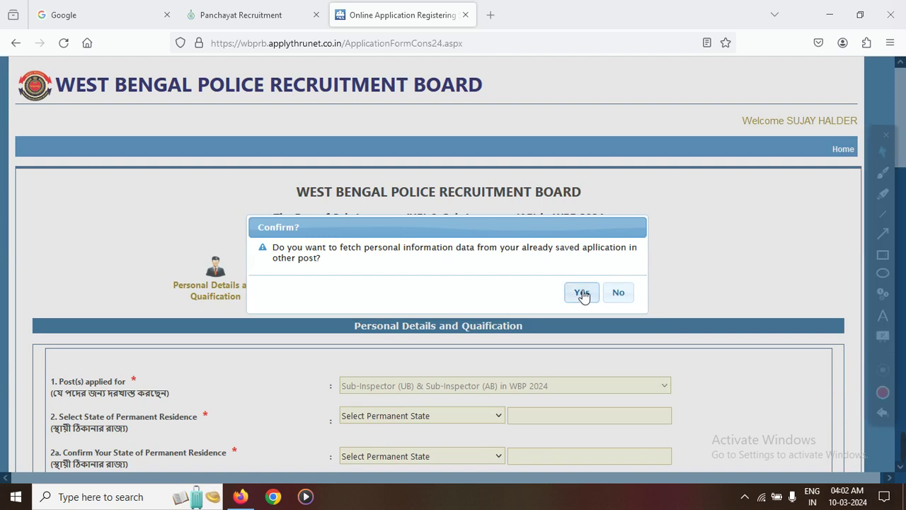
{"action": "scroll", "coordinate": [556, 374], "scroll_direction": "down", "scroll_amount": 3}
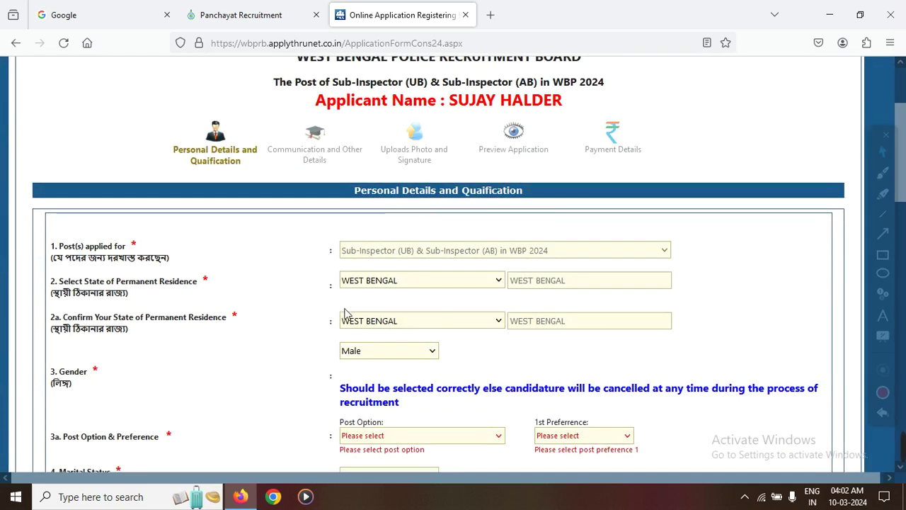
{"action": "scroll", "coordinate": [365, 329], "scroll_direction": "down", "scroll_amount": 2}
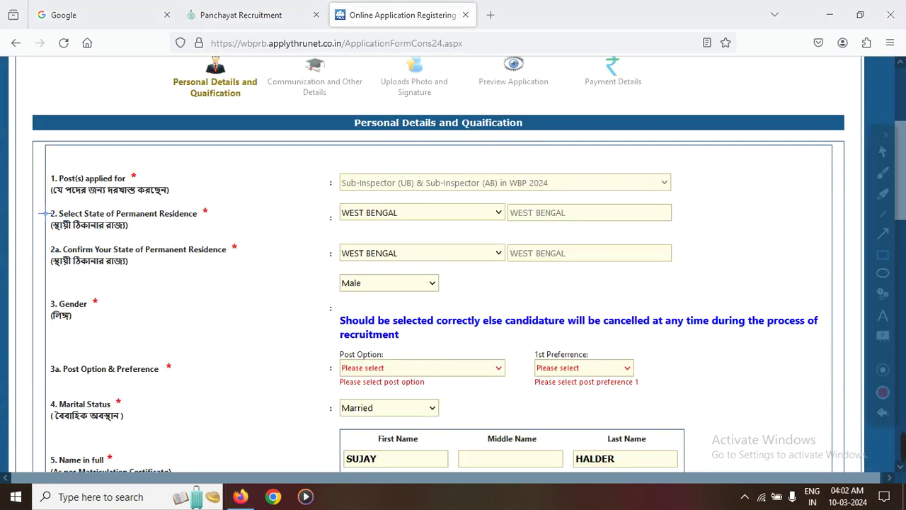
Step: Outline the permanent residence state, its confirmation, gender, post option and first preference fields with red rectangles
{"action": "left_click_drag", "start_coordinate": [32, 201], "coordinate": [175, 241]}
{"action": "mouse_move", "coordinate": [324, 193]}
{"action": "left_mouse_down"}
{"action": "mouse_move", "coordinate": [521, 232]}
{"action": "mouse_move", "coordinate": [528, 222]}
{"action": "left_mouse_up"}
{"action": "mouse_move", "coordinate": [311, 231]}
{"action": "left_mouse_down"}
{"action": "mouse_move", "coordinate": [522, 264]}
{"action": "mouse_move", "coordinate": [672, 266]}
{"action": "left_mouse_up"}
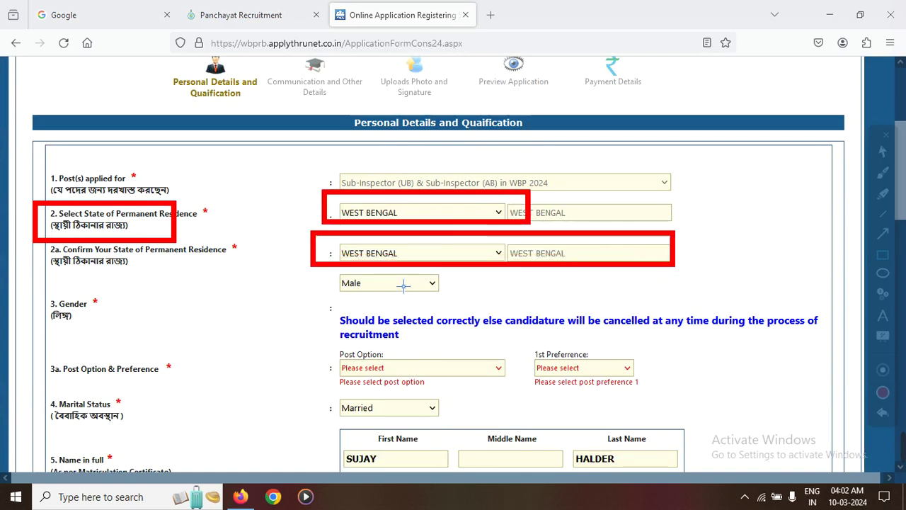
{"action": "left_click_drag", "start_coordinate": [325, 269], "coordinate": [465, 306]}
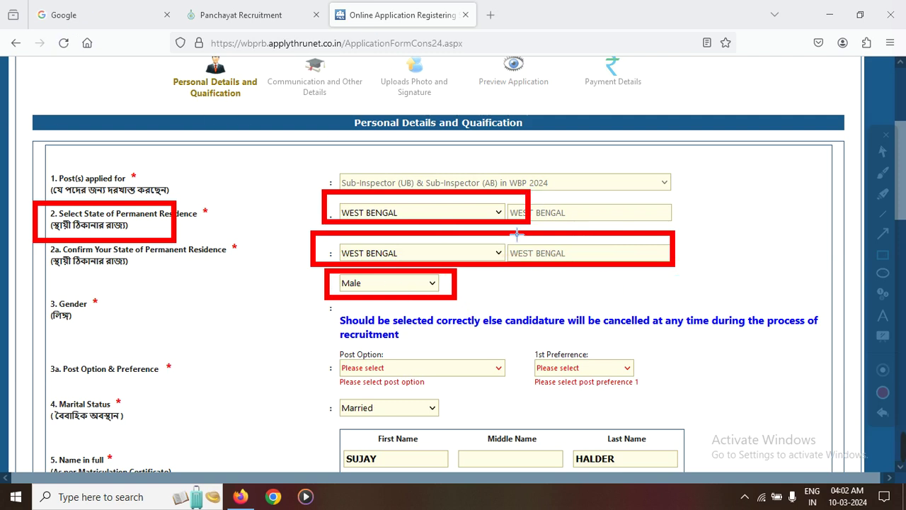
{"action": "left_click_drag", "start_coordinate": [308, 341], "coordinate": [523, 407]}
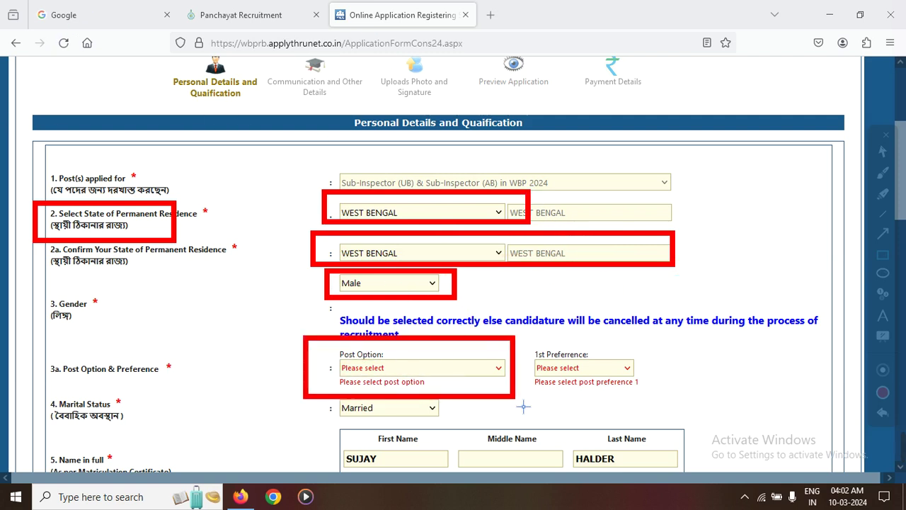
{"action": "mouse_move", "coordinate": [531, 341]}
{"action": "left_mouse_down"}
{"action": "mouse_move", "coordinate": [590, 389]}
{"action": "mouse_move", "coordinate": [690, 404]}
{"action": "left_mouse_up"}
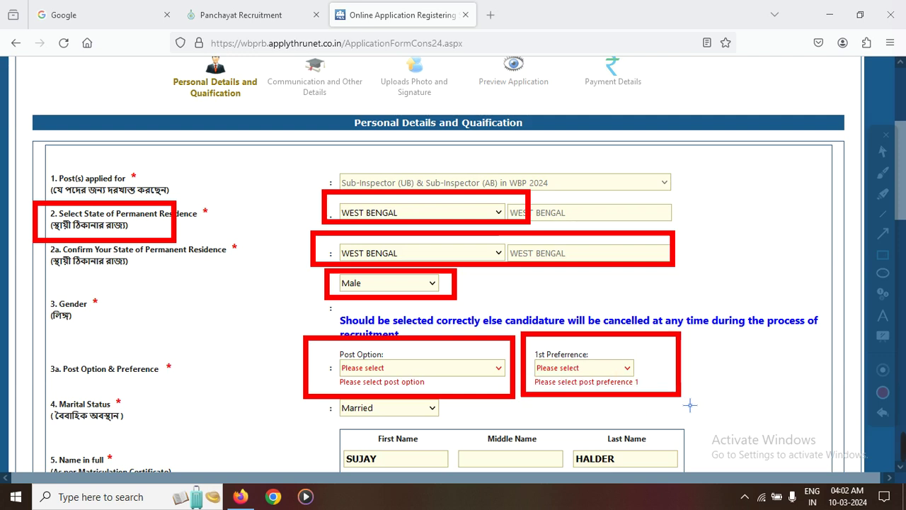
Step: Undo all the red rectangles on the personal details form and return to the normal pointer
{"action": "left_click", "coordinate": [883, 414]}
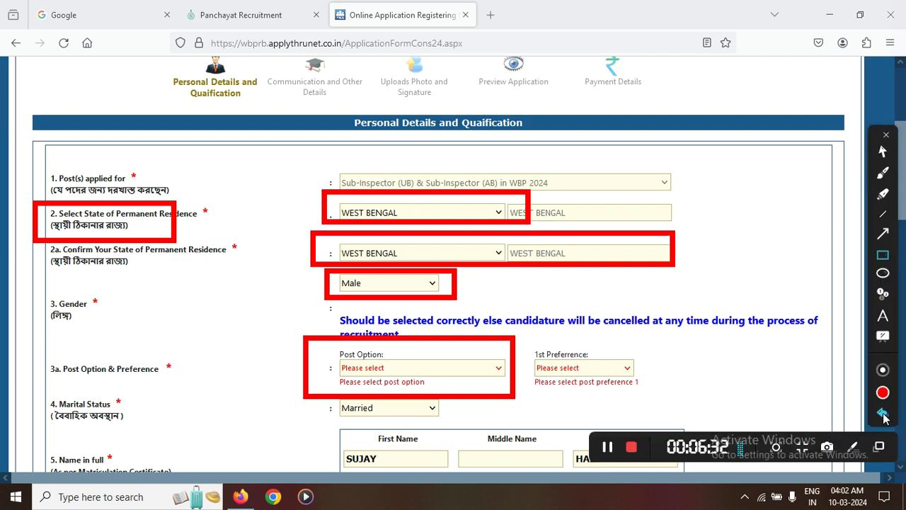
{"action": "left_click", "coordinate": [883, 414]}
{"action": "left_click", "coordinate": [883, 414]}
{"action": "left_click", "coordinate": [883, 415]}
{"action": "left_click", "coordinate": [883, 415]}
{"action": "left_click", "coordinate": [883, 415]}
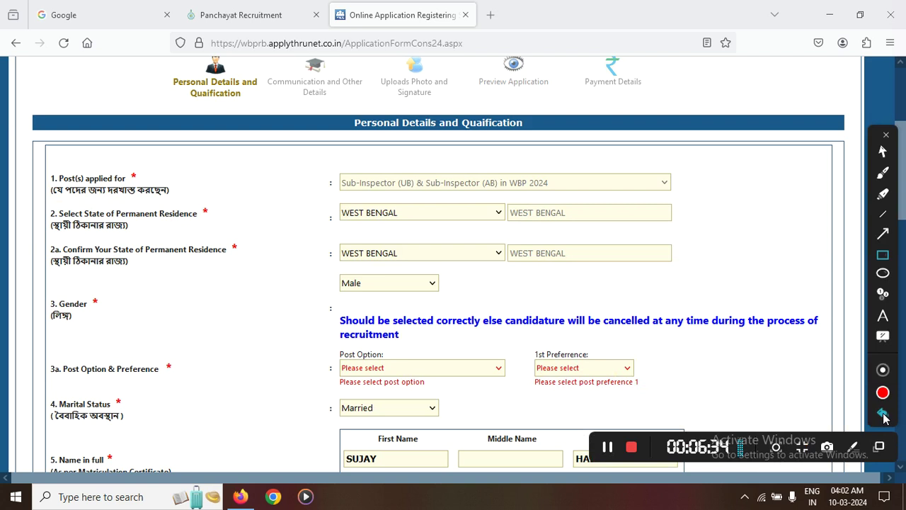
{"action": "left_click", "coordinate": [883, 150]}
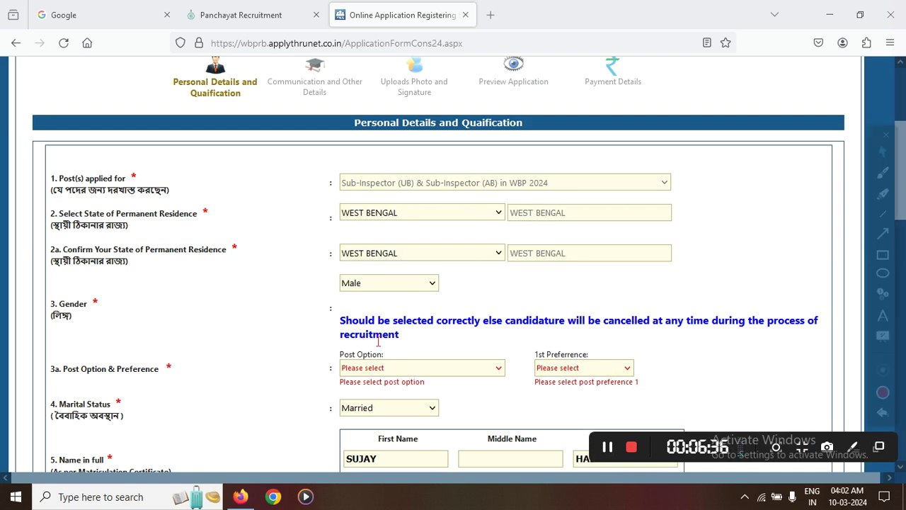
Step: Set the post option to Both - Sub-Inspector (UB), Sub-Inspector (AB) and the first preference to Sub-Inspector AB
{"action": "scroll", "coordinate": [432, 303], "scroll_direction": "down", "scroll_amount": 2}
{"action": "left_click", "coordinate": [358, 303]}
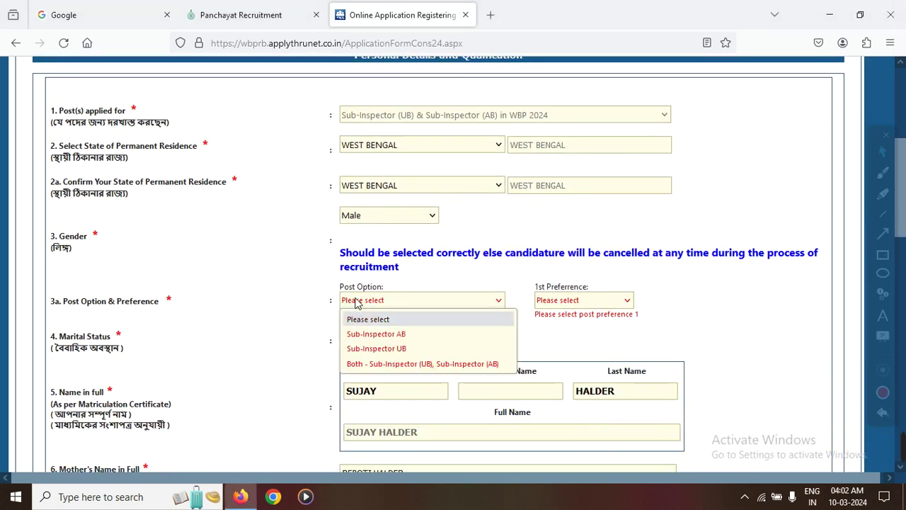
{"action": "left_click", "coordinate": [378, 338]}
{"action": "left_click", "coordinate": [387, 302]}
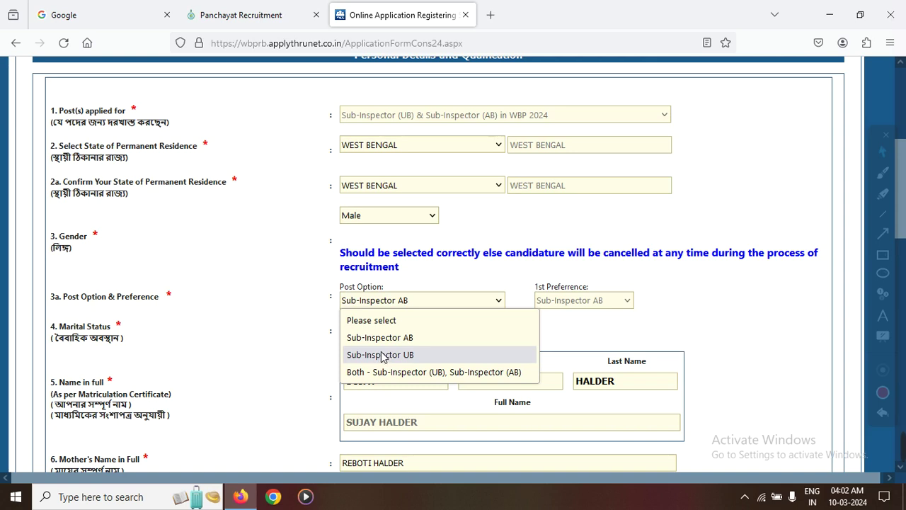
{"action": "left_click", "coordinate": [376, 372]}
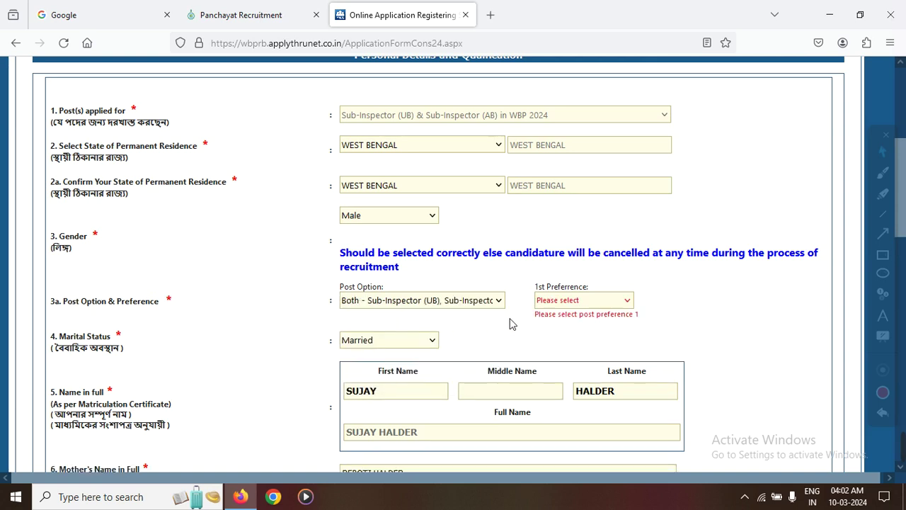
{"action": "left_click", "coordinate": [557, 302]}
{"action": "left_click", "coordinate": [566, 333]}
Step: Underline the marital status, the applicant's name fields and both parents' names with red brush strokes
{"action": "scroll", "coordinate": [606, 345], "scroll_direction": "down", "scroll_amount": 2}
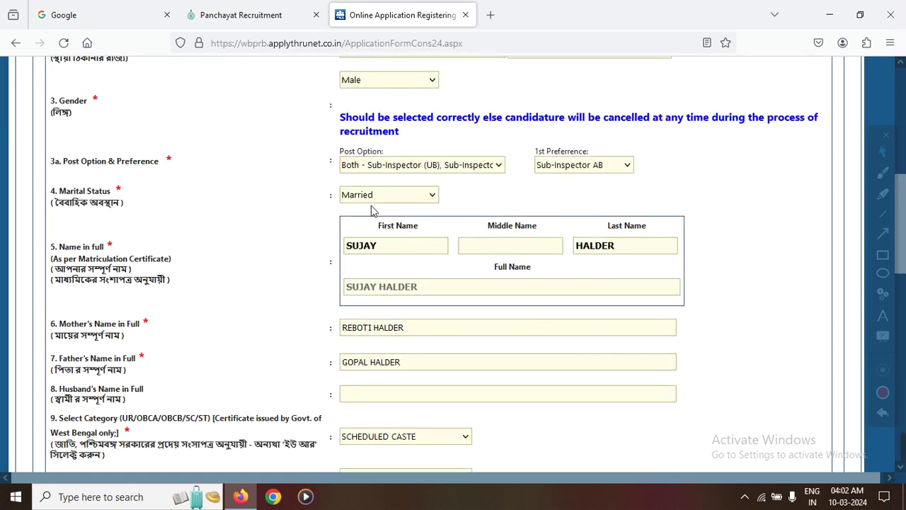
{"action": "left_click", "coordinate": [883, 172]}
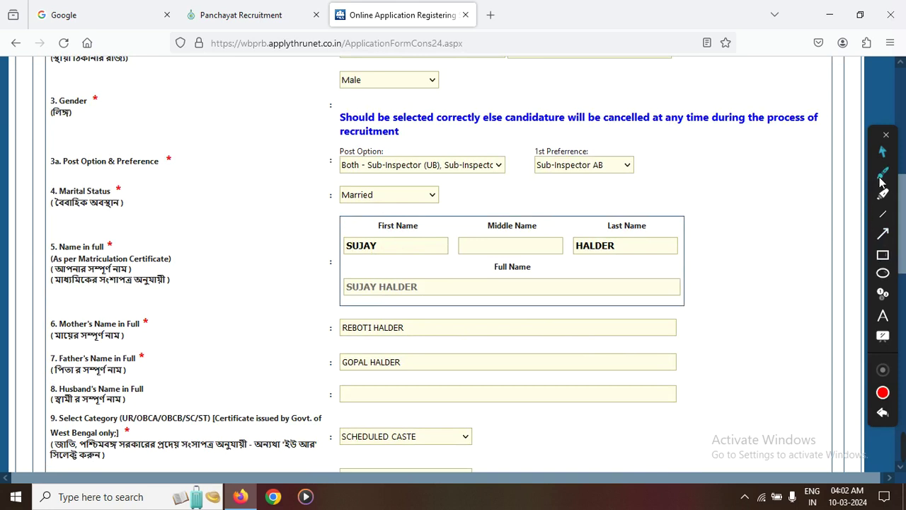
{"action": "left_click_drag", "start_coordinate": [327, 210], "coordinate": [457, 203]}
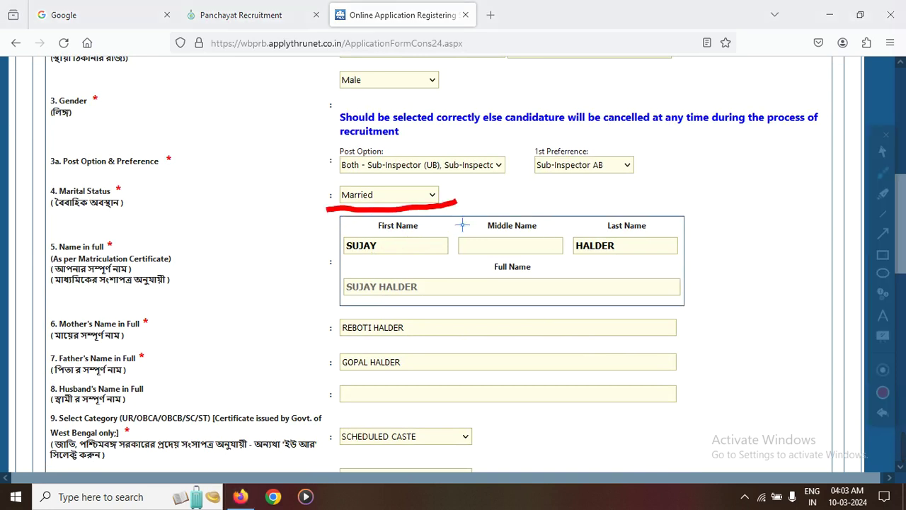
{"action": "left_click_drag", "start_coordinate": [338, 265], "coordinate": [636, 271]}
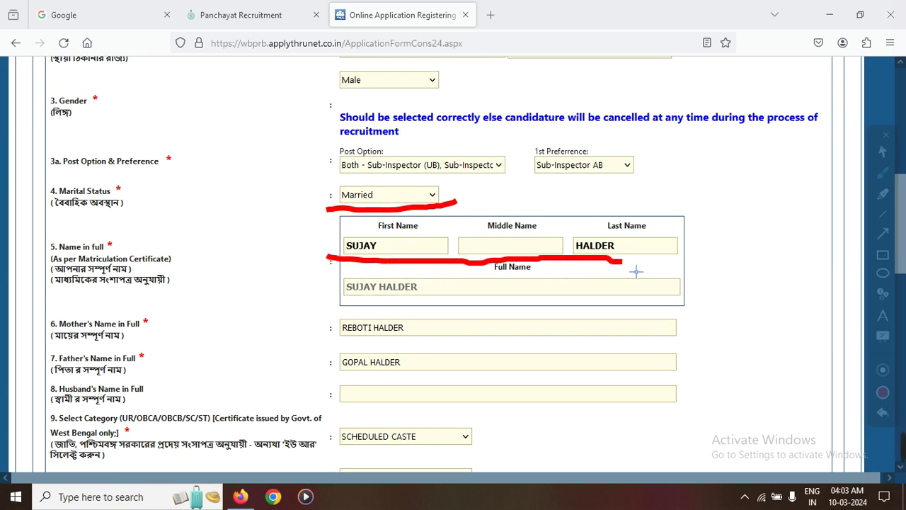
{"action": "left_click_drag", "start_coordinate": [347, 299], "coordinate": [411, 305]}
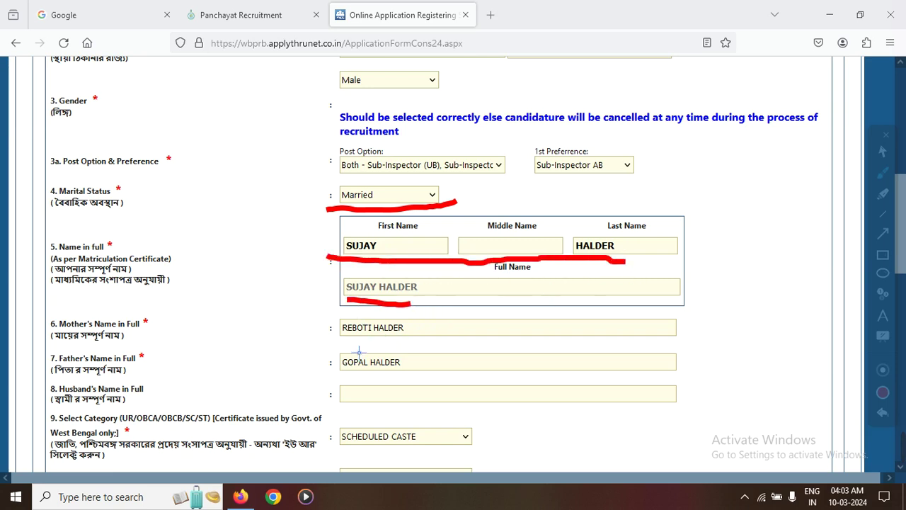
{"action": "left_click_drag", "start_coordinate": [334, 340], "coordinate": [405, 343]}
{"action": "left_click_drag", "start_coordinate": [338, 375], "coordinate": [399, 382]}
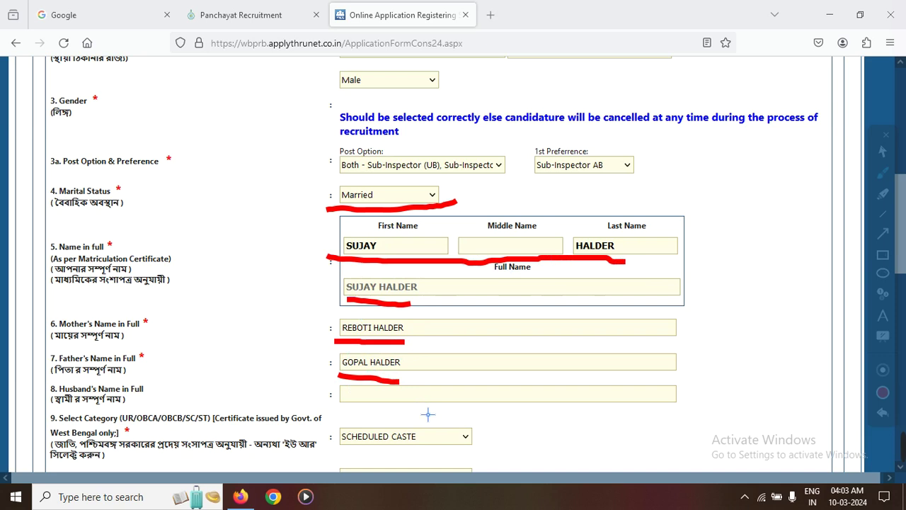
Step: Undo all the red underlines on the form and return to the normal pointer
{"action": "left_click", "coordinate": [882, 416]}
{"action": "left_click", "coordinate": [882, 415]}
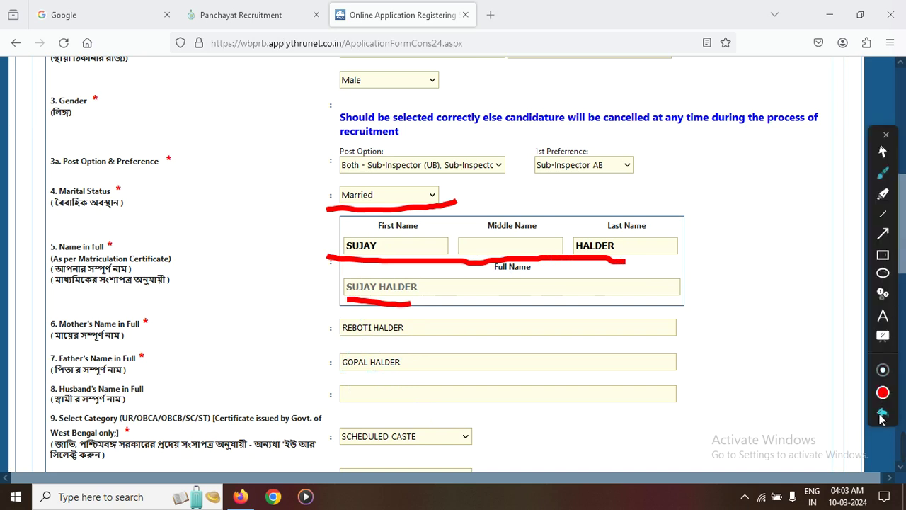
{"action": "left_click", "coordinate": [882, 415]}
{"action": "left_click", "coordinate": [882, 415]}
{"action": "left_click", "coordinate": [882, 415]}
{"action": "left_click", "coordinate": [882, 150]}
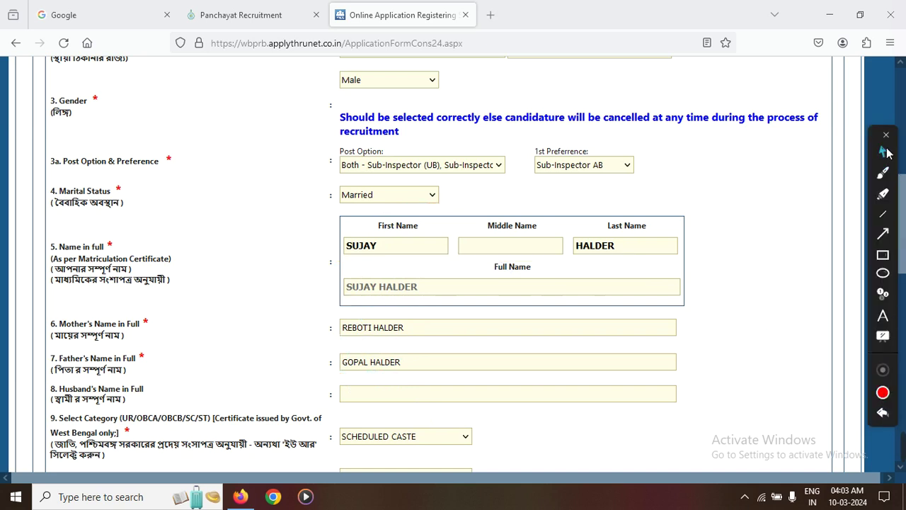
Step: Select SCHEDULED CASTE as the category and check the Economical Weaker Section choice
{"action": "scroll", "coordinate": [687, 319], "scroll_direction": "down", "scroll_amount": 3}
{"action": "scroll", "coordinate": [677, 305], "scroll_direction": "down", "scroll_amount": 3}
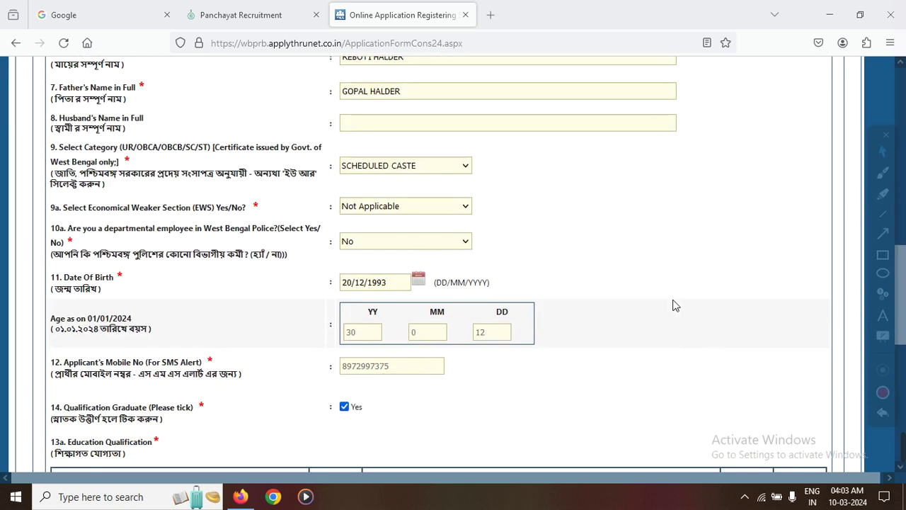
{"action": "left_click", "coordinate": [381, 170]}
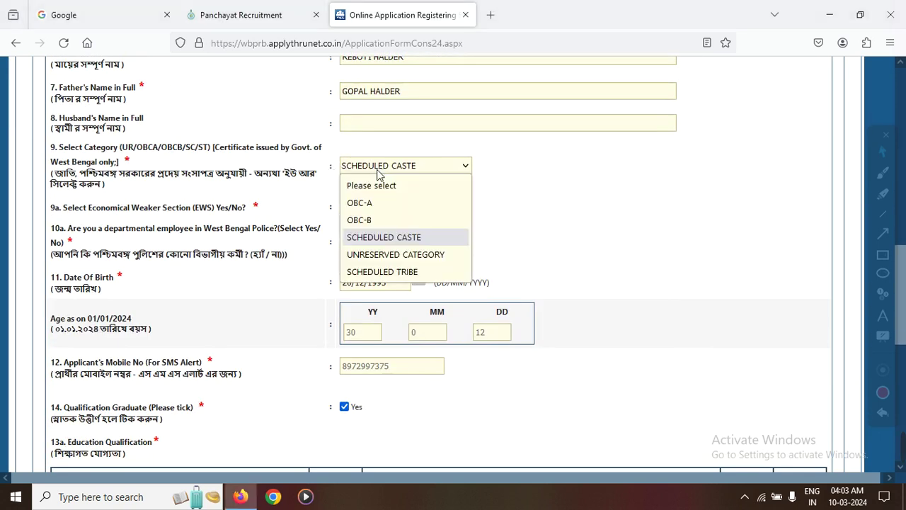
{"action": "left_click", "coordinate": [368, 239]}
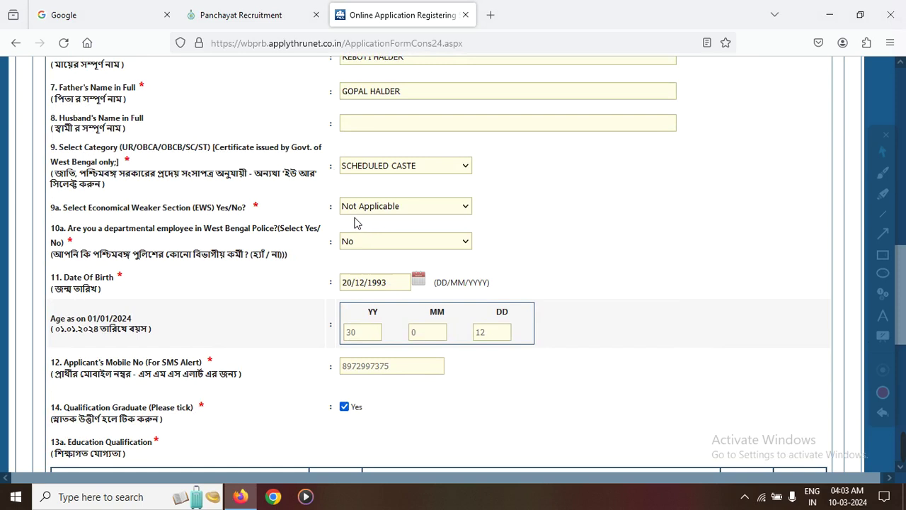
{"action": "left_click", "coordinate": [410, 209]}
{"action": "left_click", "coordinate": [417, 210]}
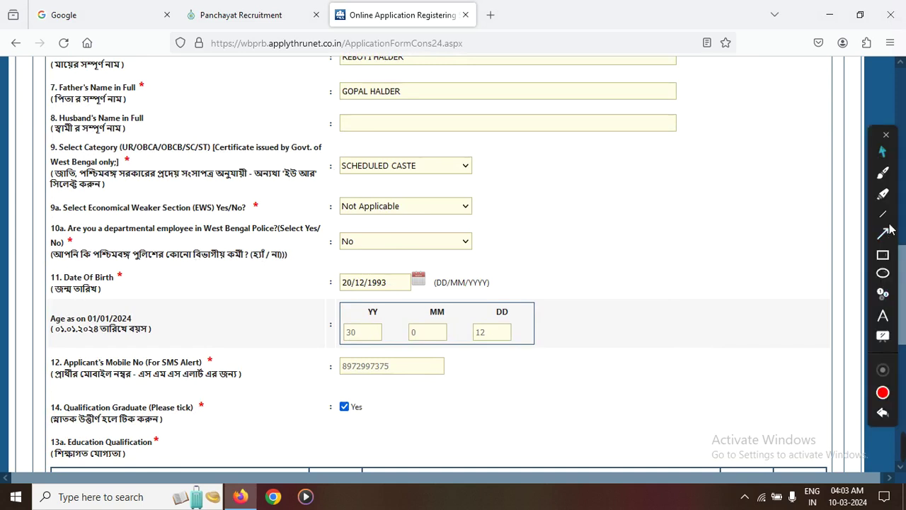
Step: Circle the Bengali text of the departmental employee question with the red brush
{"action": "left_click", "coordinate": [883, 172]}
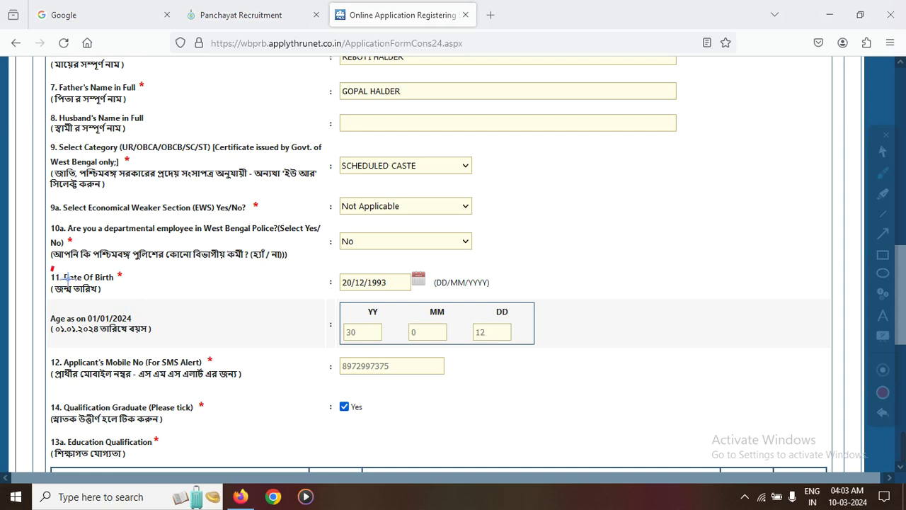
{"action": "mouse_move", "coordinate": [68, 279]}
{"action": "left_mouse_down"}
{"action": "mouse_move", "coordinate": [308, 275]}
{"action": "mouse_move", "coordinate": [235, 237]}
{"action": "mouse_move", "coordinate": [103, 239]}
{"action": "mouse_move", "coordinate": [44, 257]}
{"action": "mouse_move", "coordinate": [61, 276]}
{"action": "left_mouse_up"}
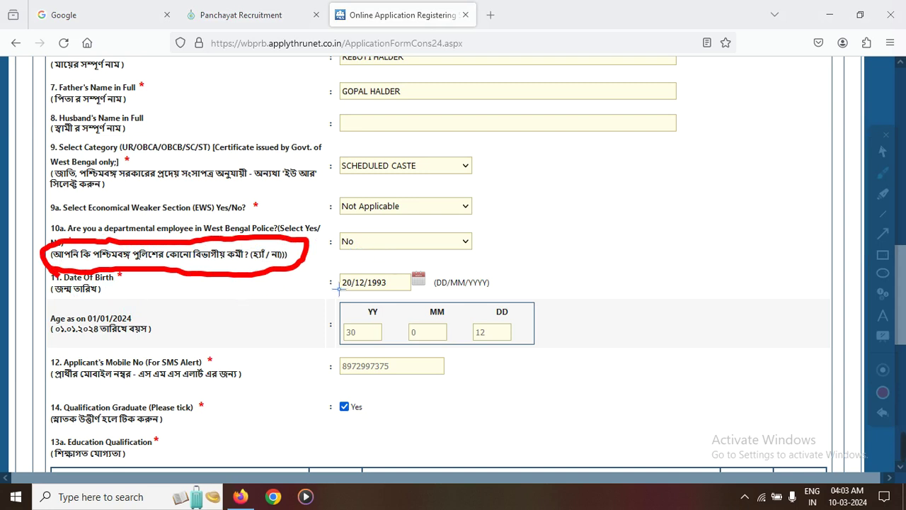
Step: Circle the date of birth with the red brush, and undo both red circles on the form
{"action": "mouse_move", "coordinate": [336, 266]}
{"action": "left_mouse_down"}
{"action": "mouse_move", "coordinate": [330, 286]}
{"action": "mouse_move", "coordinate": [396, 303]}
{"action": "mouse_move", "coordinate": [513, 291]}
{"action": "mouse_move", "coordinate": [352, 282]}
{"action": "left_mouse_up"}
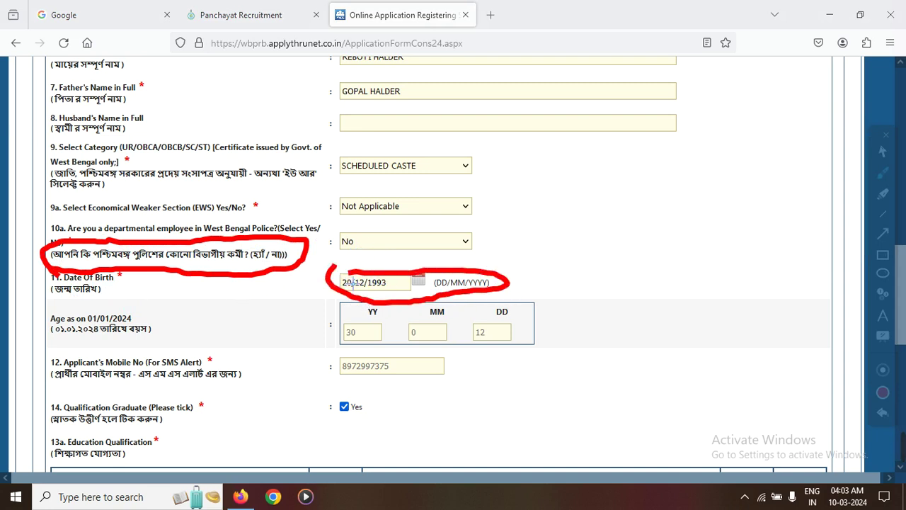
{"action": "left_click", "coordinate": [882, 412]}
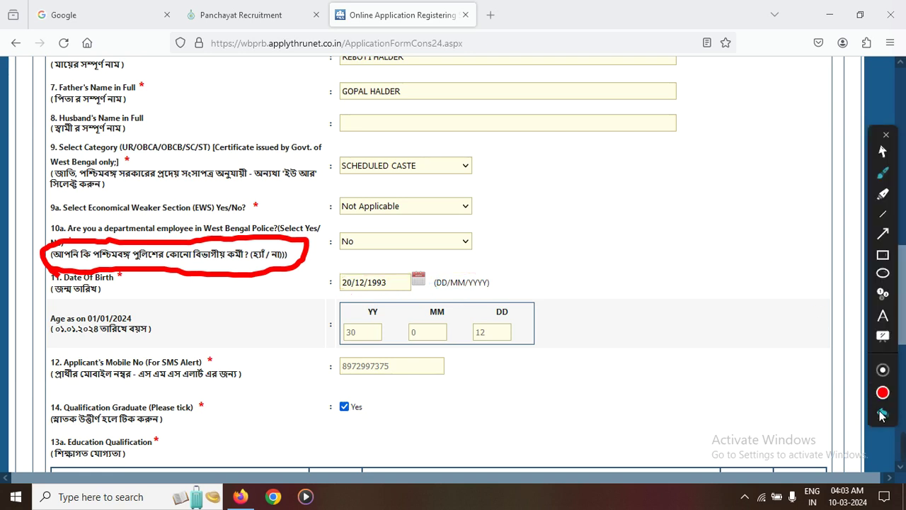
{"action": "left_click", "coordinate": [883, 412]}
{"action": "left_click", "coordinate": [883, 152]}
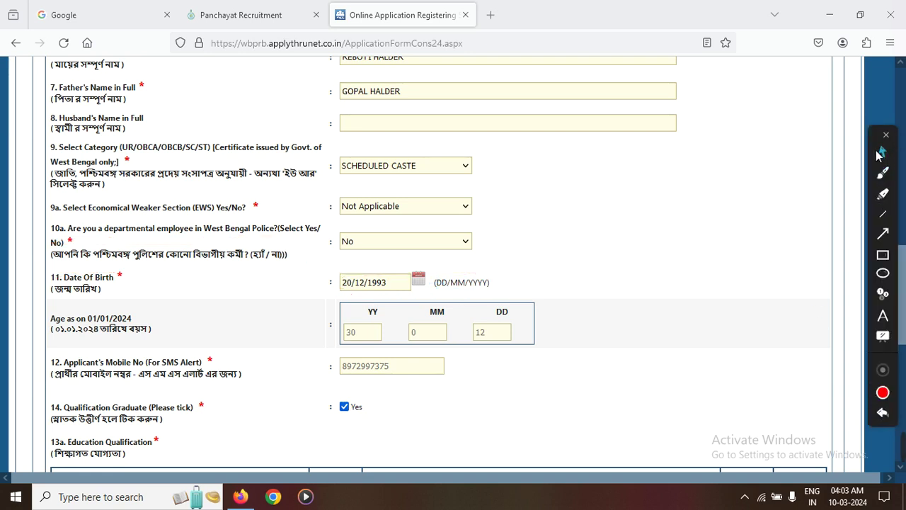
Step: Check the date of birth in its calendar, along with the age and mobile number fields
{"action": "left_click", "coordinate": [418, 282]}
{"action": "left_click", "coordinate": [551, 266]}
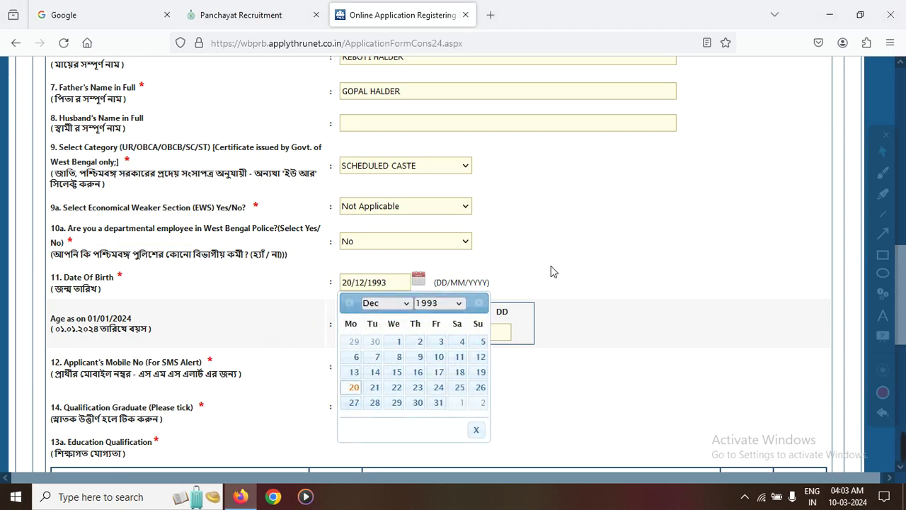
{"action": "scroll", "coordinate": [618, 348], "scroll_direction": "down", "scroll_amount": 1}
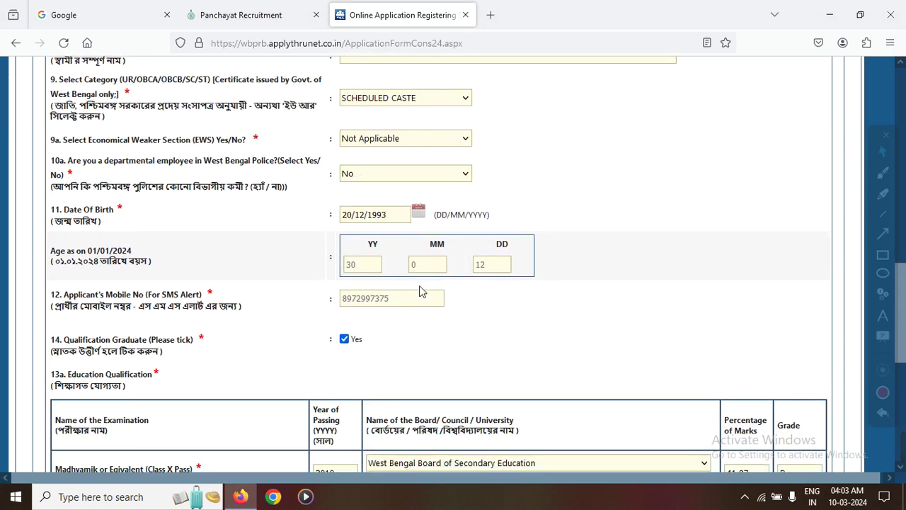
{"action": "scroll", "coordinate": [451, 332], "scroll_direction": "down", "scroll_amount": 1}
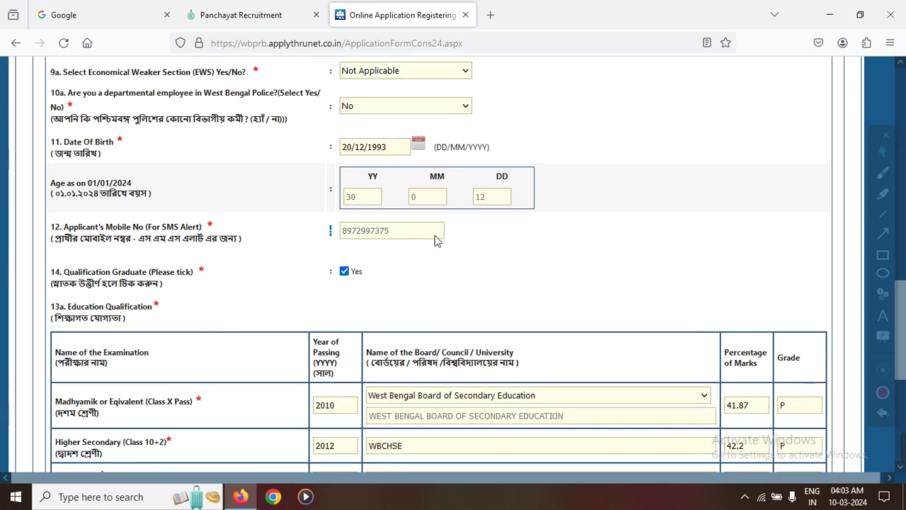
Step: Draw a red rectangle around the ticked Qualification Graduate answer and undo it
{"action": "scroll", "coordinate": [446, 288], "scroll_direction": "down", "scroll_amount": 2}
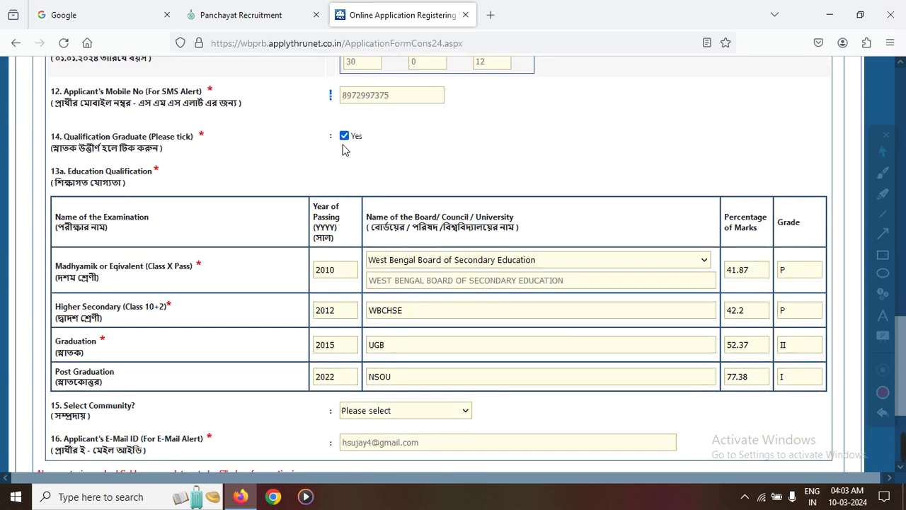
{"action": "left_click", "coordinate": [883, 254]}
{"action": "left_click_drag", "start_coordinate": [315, 119], "coordinate": [371, 157]}
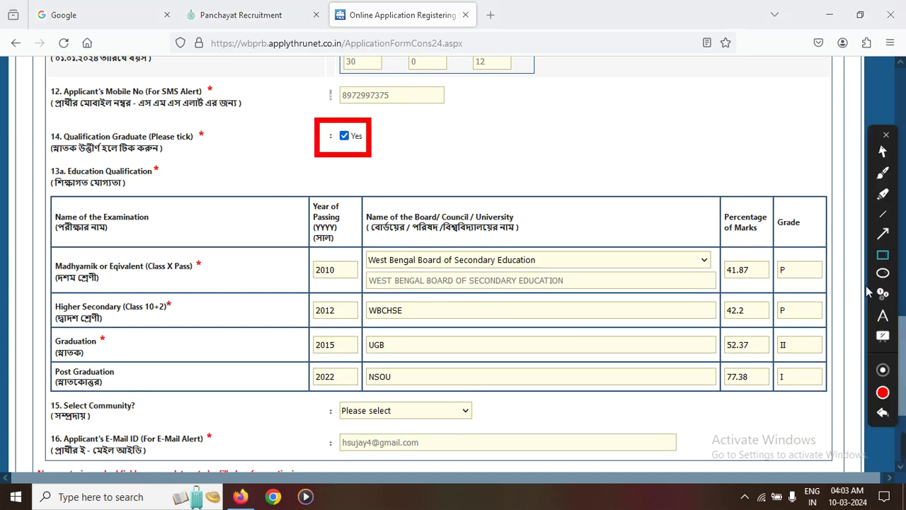
{"action": "left_click", "coordinate": [883, 413]}
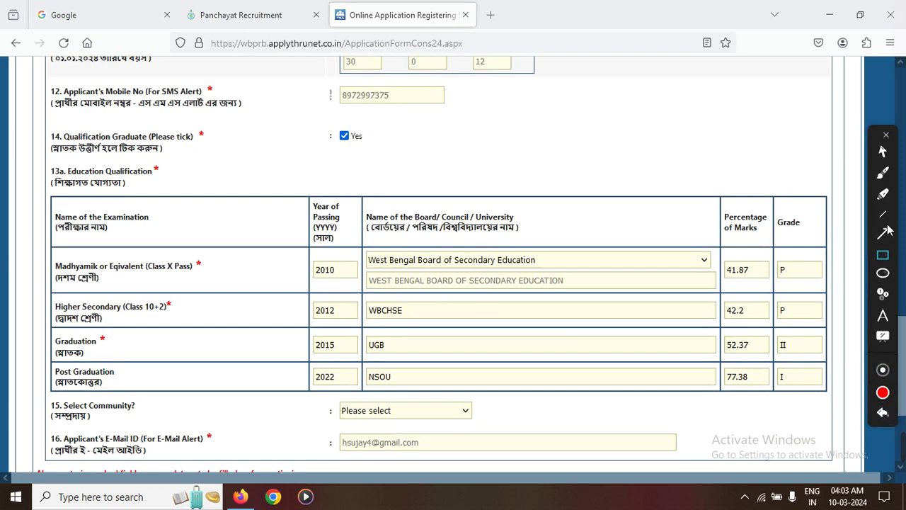
{"action": "left_click", "coordinate": [883, 151]}
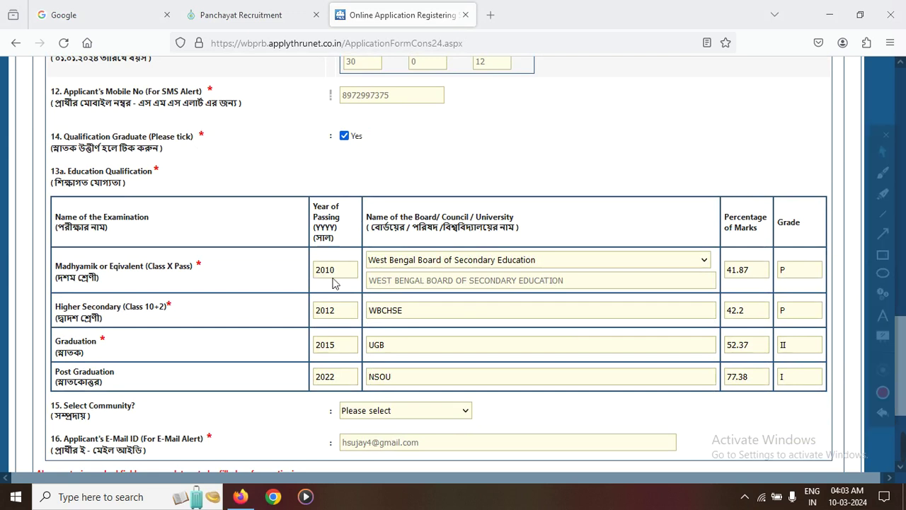
Step: Frame the whole education qualification table with a red rectangle and undo the frame
{"action": "left_click", "coordinate": [883, 255]}
{"action": "mouse_move", "coordinate": [44, 188]}
{"action": "left_mouse_down"}
{"action": "mouse_move", "coordinate": [92, 216]}
{"action": "mouse_move", "coordinate": [749, 417]}
{"action": "mouse_move", "coordinate": [825, 393]}
{"action": "mouse_move", "coordinate": [837, 405]}
{"action": "left_mouse_up"}
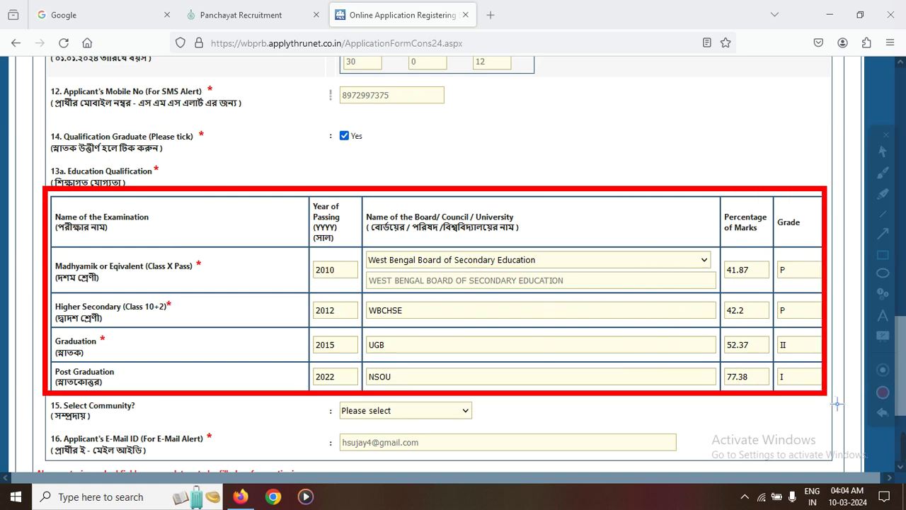
{"action": "left_click", "coordinate": [883, 412]}
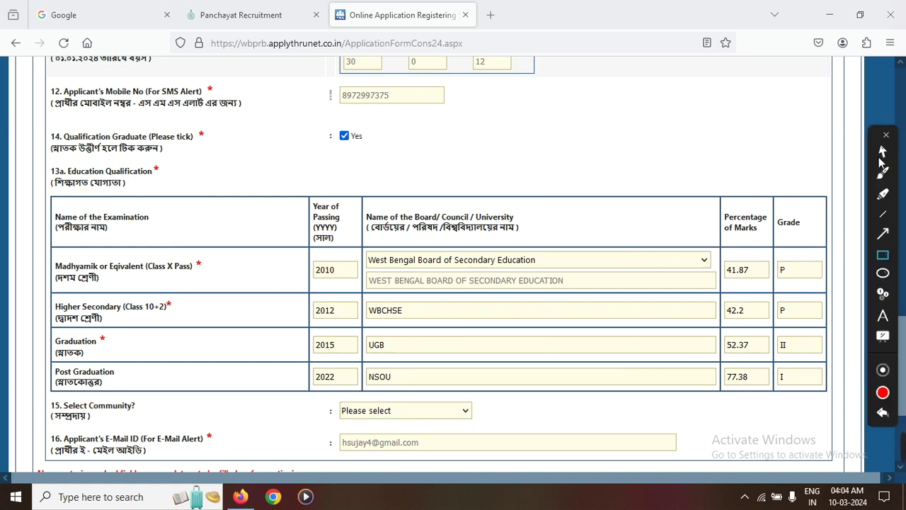
Step: Look through the Select Community options without choosing one, temporarily boxing the question's label in red
{"action": "scroll", "coordinate": [545, 317], "scroll_direction": "down", "scroll_amount": 3}
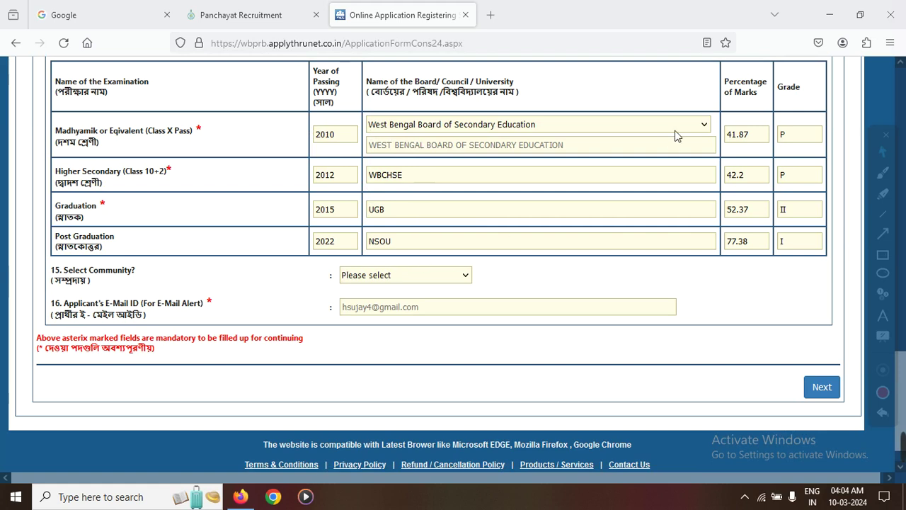
{"action": "scroll", "coordinate": [732, 310], "scroll_direction": "down", "scroll_amount": 1}
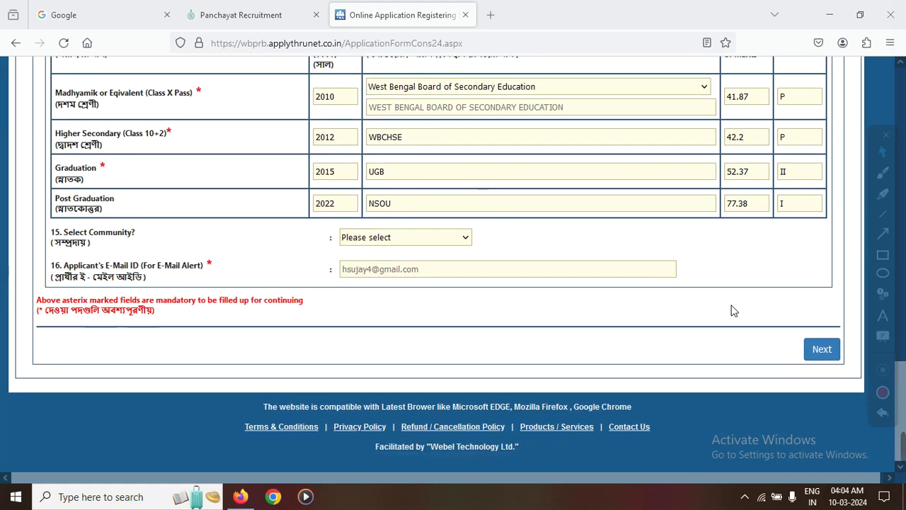
{"action": "left_click", "coordinate": [413, 240]}
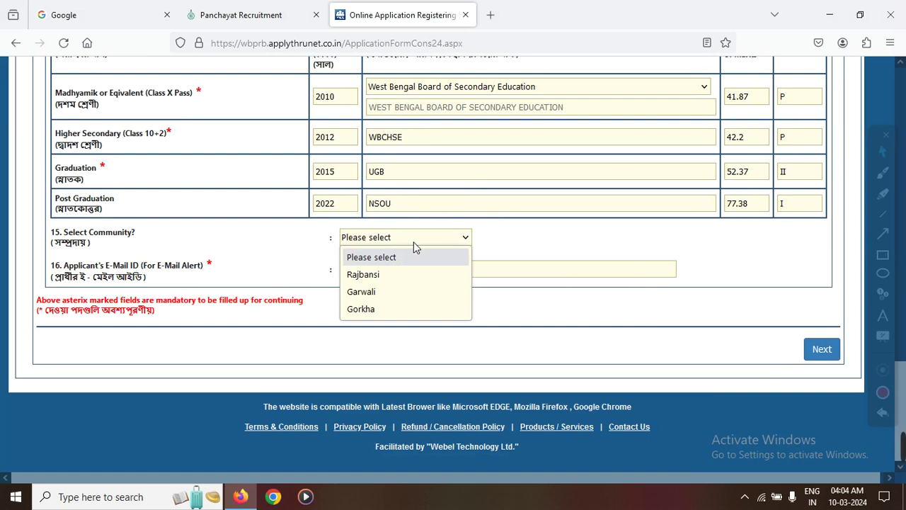
{"action": "left_click", "coordinate": [882, 257]}
{"action": "left_click_drag", "start_coordinate": [34, 219], "coordinate": [135, 252]}
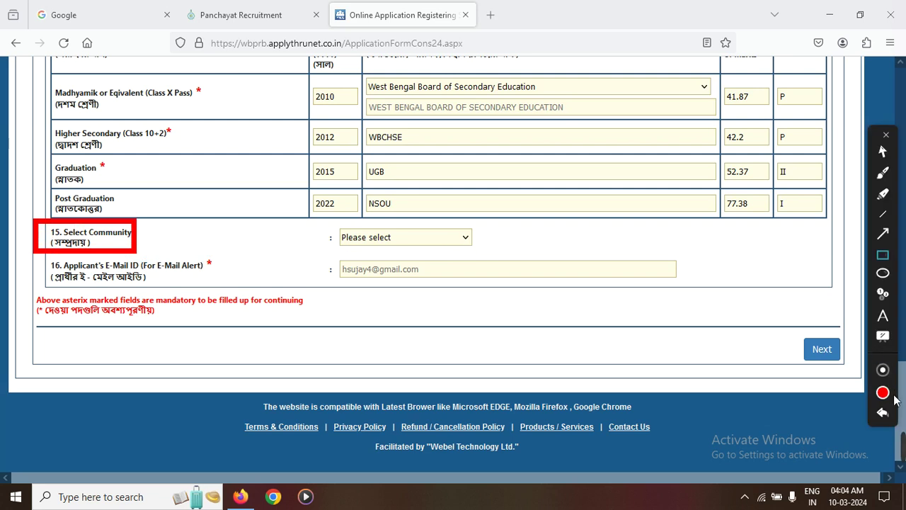
{"action": "left_click", "coordinate": [883, 413]}
{"action": "left_click", "coordinate": [882, 151]}
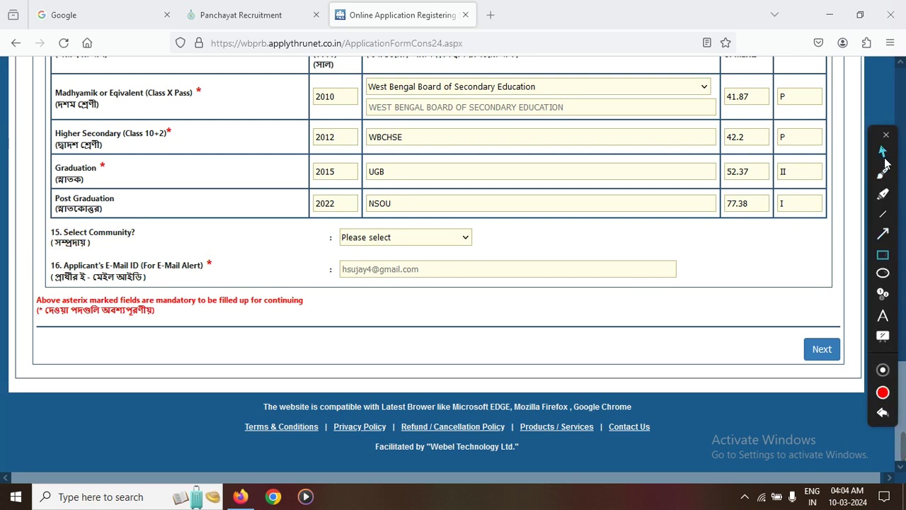
{"action": "left_click", "coordinate": [456, 237]}
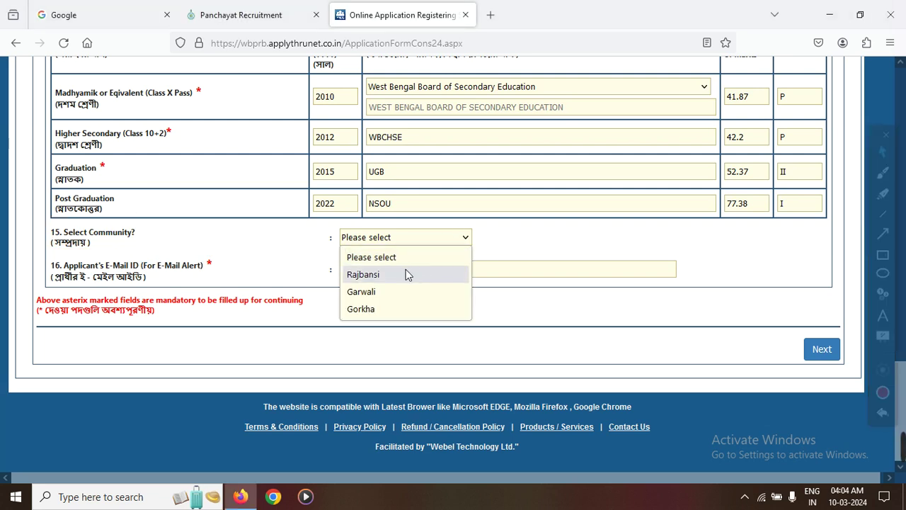
{"action": "left_click", "coordinate": [533, 240]}
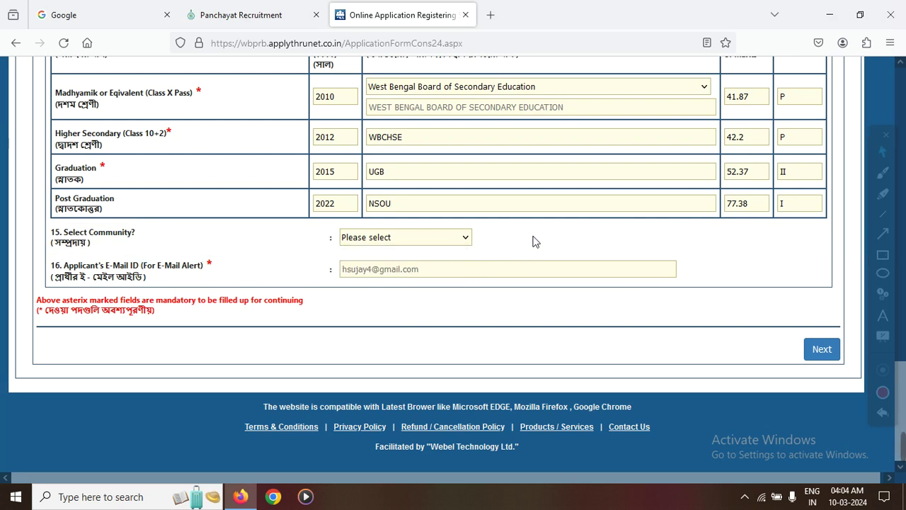
Step: Submit the personal details and qualification page, review the confirmation summary and agree to continue
{"action": "left_click", "coordinate": [822, 347]}
{"action": "scroll", "coordinate": [431, 276], "scroll_direction": "up", "scroll_amount": 3}
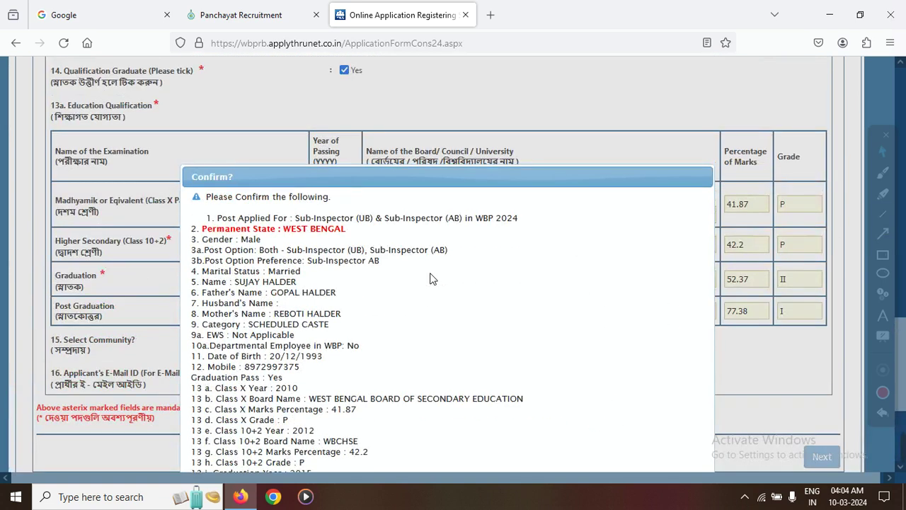
{"action": "scroll", "coordinate": [405, 331], "scroll_direction": "down", "scroll_amount": 3}
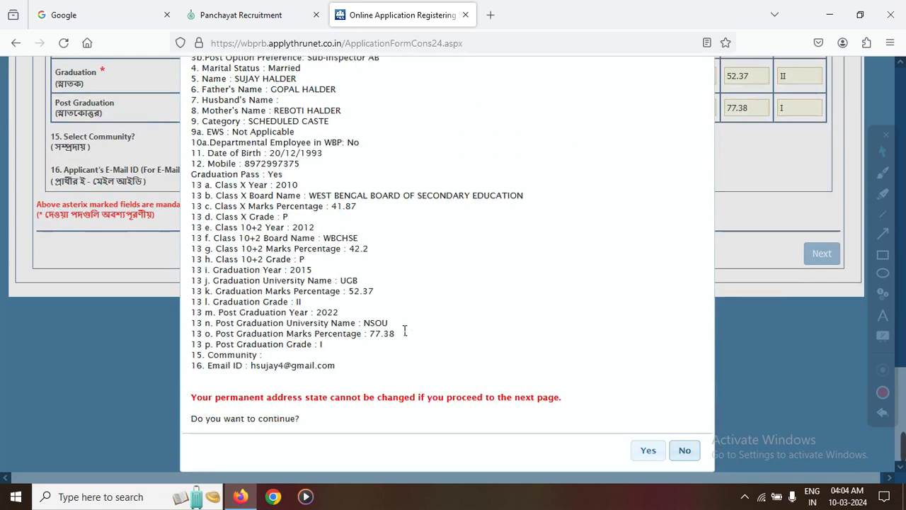
{"action": "left_click", "coordinate": [646, 451]}
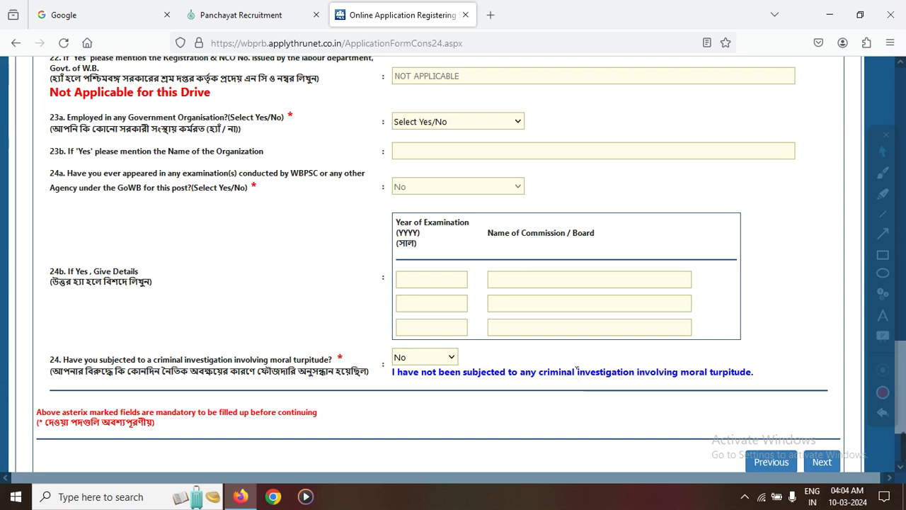
Step: Draw red rectangles around the permanent address, state, district, police station, post office and pincode entries
{"action": "scroll", "coordinate": [572, 373], "scroll_direction": "up", "scroll_amount": 6}
{"action": "scroll", "coordinate": [572, 373], "scroll_direction": "up", "scroll_amount": 12}
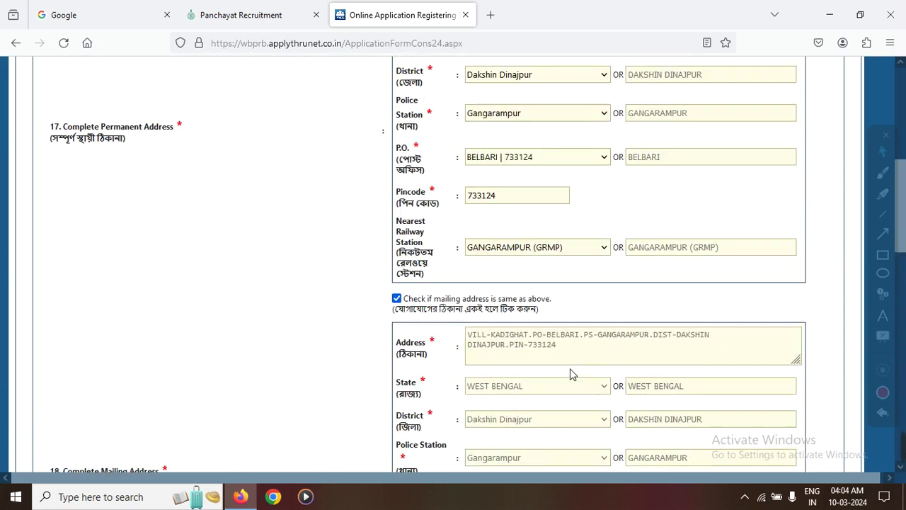
{"action": "scroll", "coordinate": [573, 373], "scroll_direction": "down", "scroll_amount": 2}
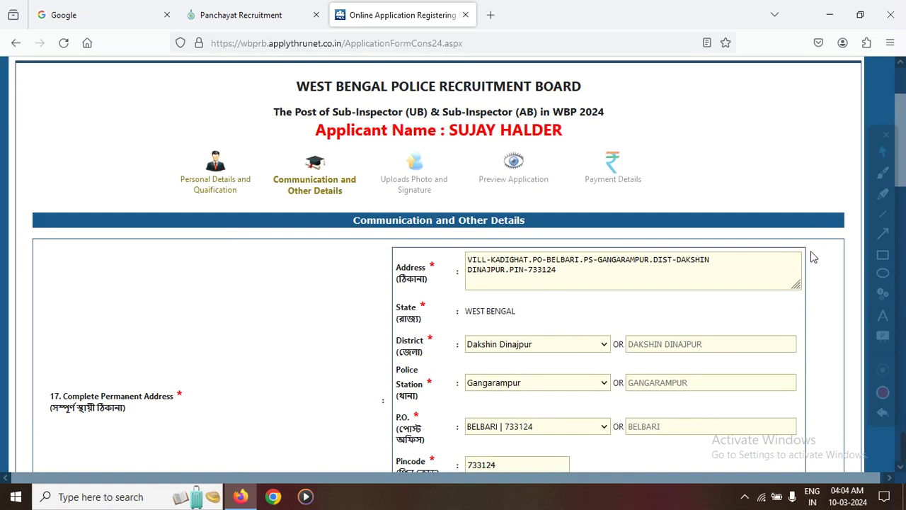
{"action": "left_click", "coordinate": [882, 255]}
{"action": "mouse_move", "coordinate": [438, 237]}
{"action": "left_mouse_down"}
{"action": "mouse_move", "coordinate": [540, 273]}
{"action": "mouse_move", "coordinate": [757, 279]}
{"action": "left_mouse_up"}
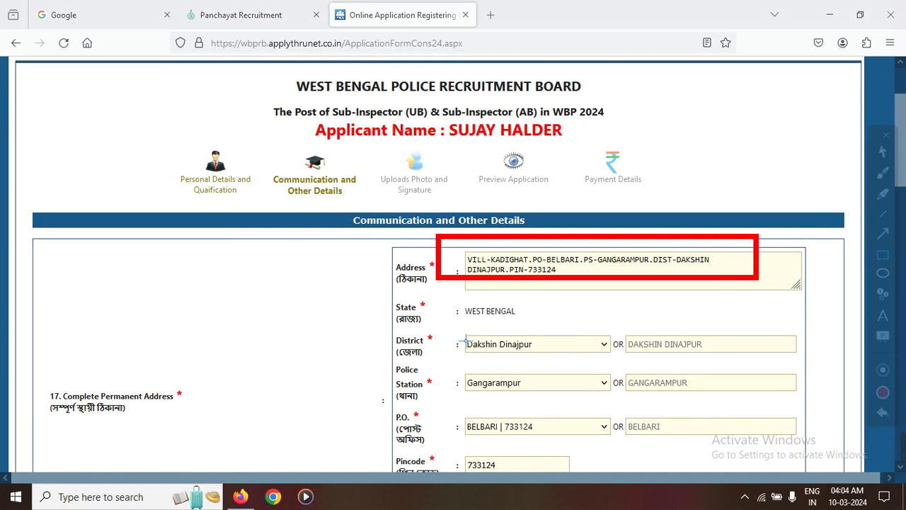
{"action": "left_click_drag", "start_coordinate": [460, 303], "coordinate": [552, 324]}
{"action": "left_click_drag", "start_coordinate": [467, 345], "coordinate": [589, 359]}
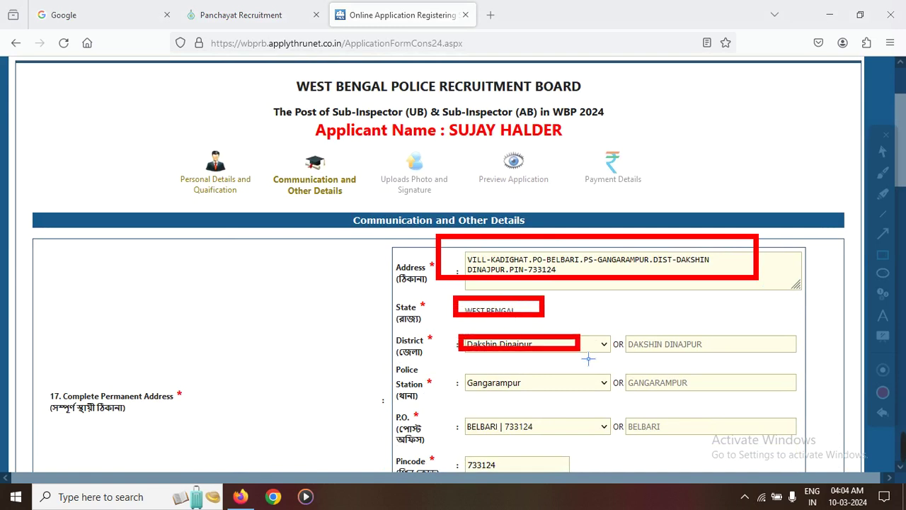
{"action": "left_click_drag", "start_coordinate": [467, 365], "coordinate": [551, 390]}
{"action": "left_click_drag", "start_coordinate": [467, 415], "coordinate": [575, 441]}
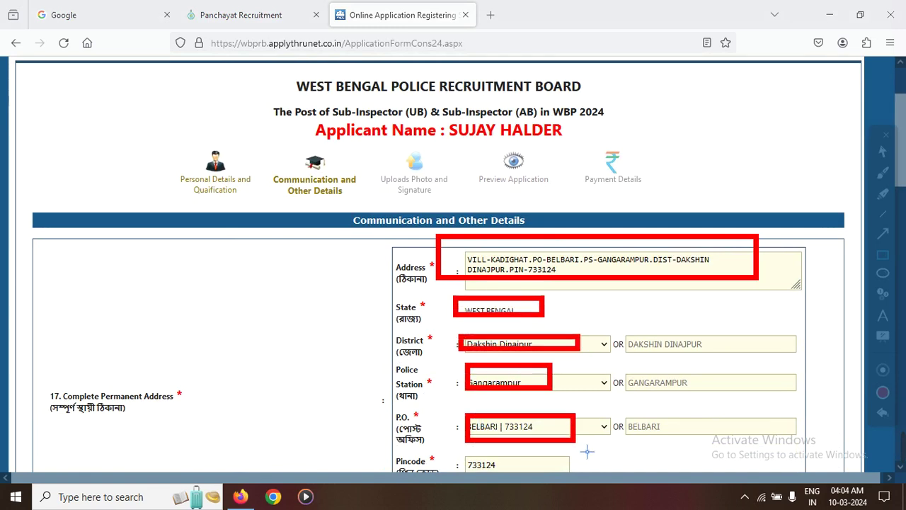
{"action": "mouse_move", "coordinate": [451, 455]}
{"action": "left_mouse_down"}
{"action": "mouse_move", "coordinate": [585, 488]}
{"action": "mouse_move", "coordinate": [585, 478]}
{"action": "left_mouse_up"}
Step: Undo all the red rectangles on the permanent address section
{"action": "mouse_move", "coordinate": [902, 462]}
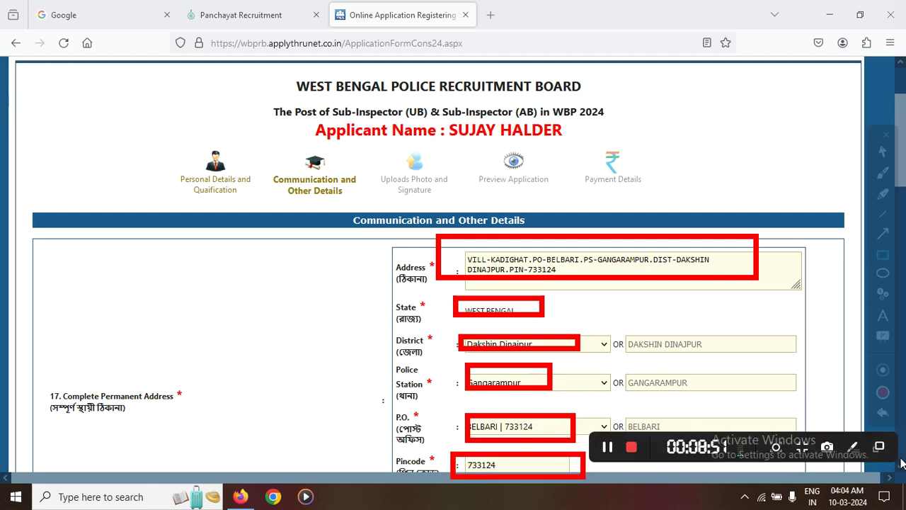
{"action": "left_click", "coordinate": [883, 413]}
{"action": "left_click", "coordinate": [883, 413]}
{"action": "left_click", "coordinate": [883, 413]}
{"action": "left_click", "coordinate": [882, 413]}
{"action": "left_click", "coordinate": [883, 413]}
{"action": "left_click", "coordinate": [883, 413]}
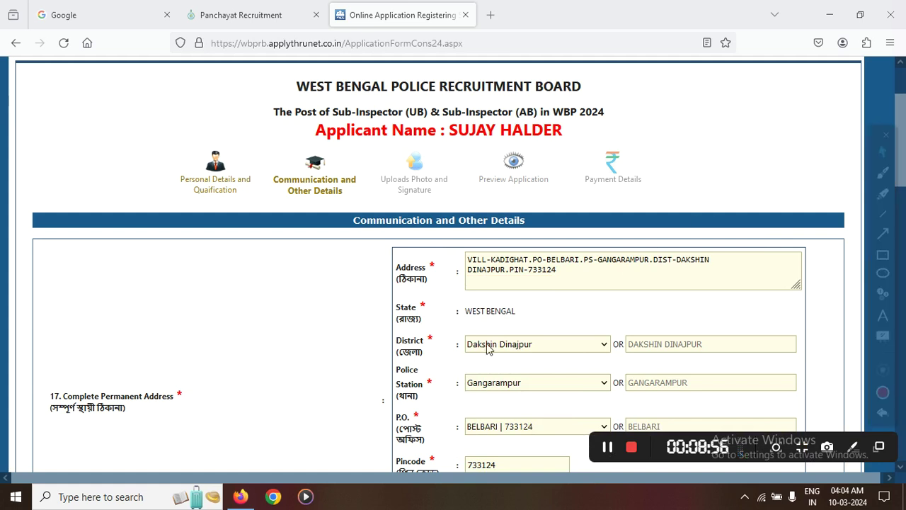
Step: Untick the option that the mailing address is the same as the permanent one, and tick it again
{"action": "scroll", "coordinate": [487, 348], "scroll_direction": "down", "scroll_amount": 6}
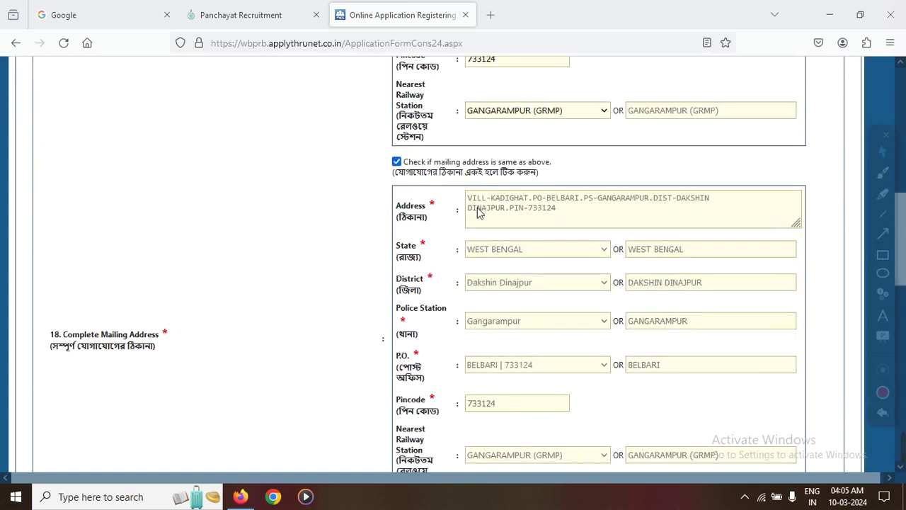
{"action": "left_click", "coordinate": [397, 163]}
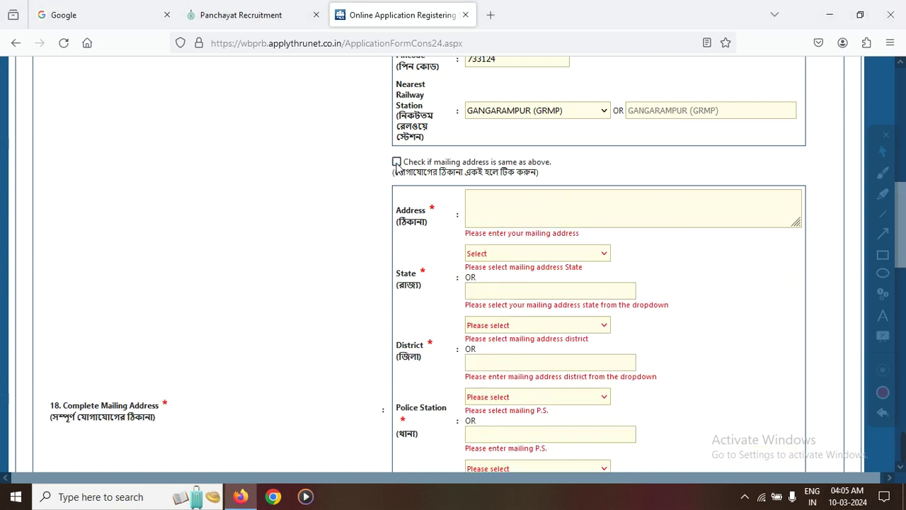
{"action": "left_click", "coordinate": [398, 163]}
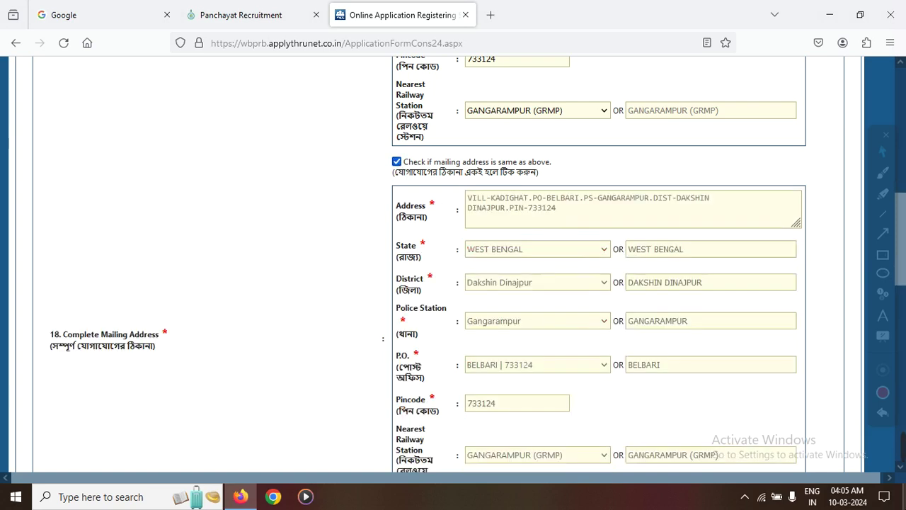
Step: Select Bengali as the language for Paper III of the Final Combined Competitive Examination
{"action": "scroll", "coordinate": [684, 415], "scroll_direction": "down", "scroll_amount": 3}
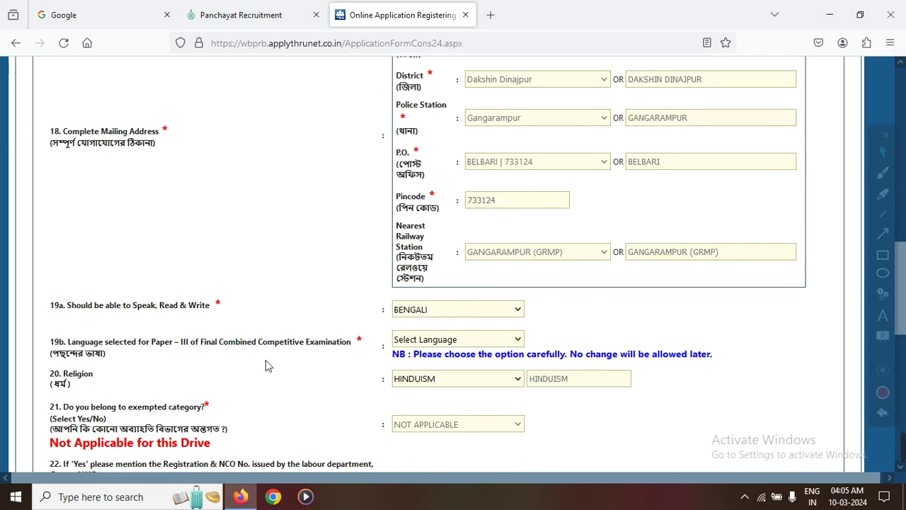
{"action": "left_click", "coordinate": [445, 341]}
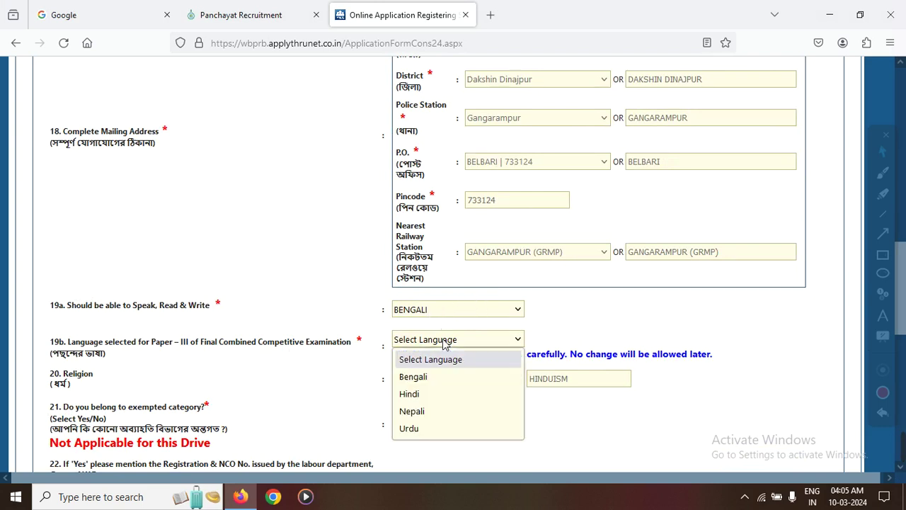
{"action": "left_click", "coordinate": [431, 382]}
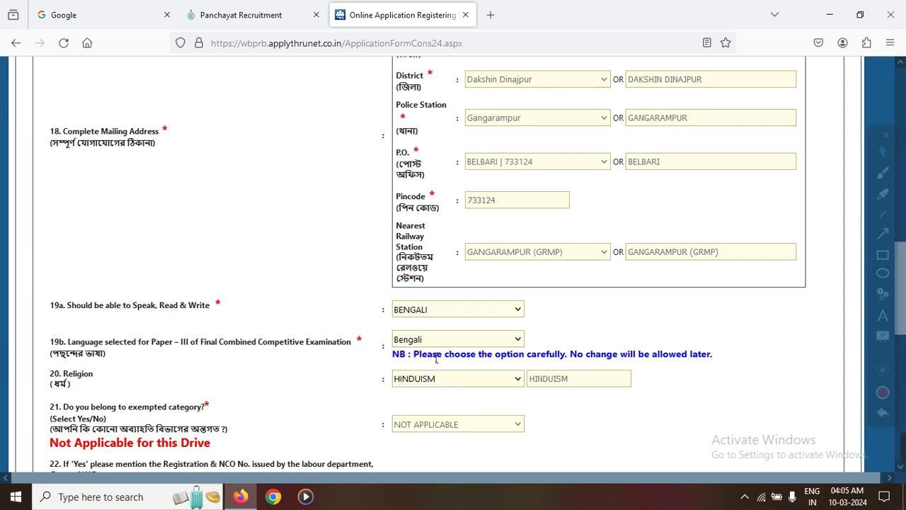
Step: Answer No to being employed in any government organisation
{"action": "scroll", "coordinate": [402, 366], "scroll_direction": "down", "scroll_amount": 3}
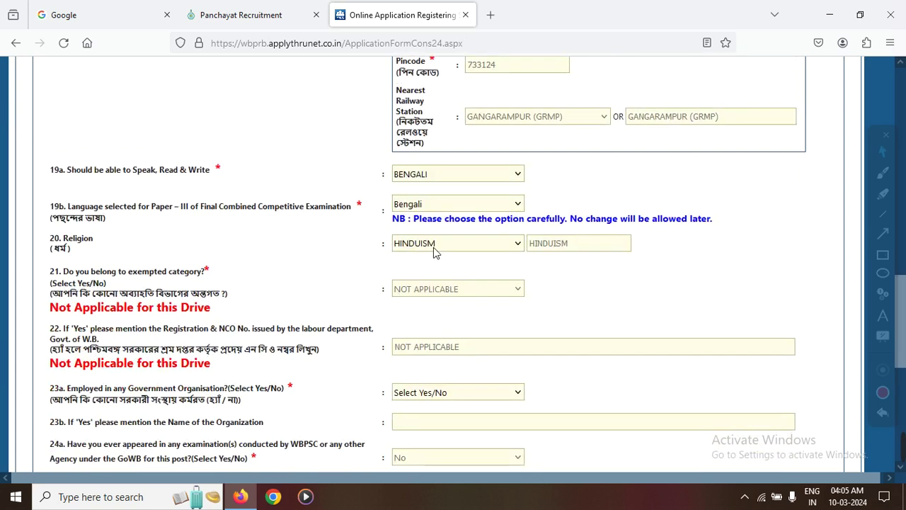
{"action": "scroll", "coordinate": [434, 296], "scroll_direction": "down", "scroll_amount": 2}
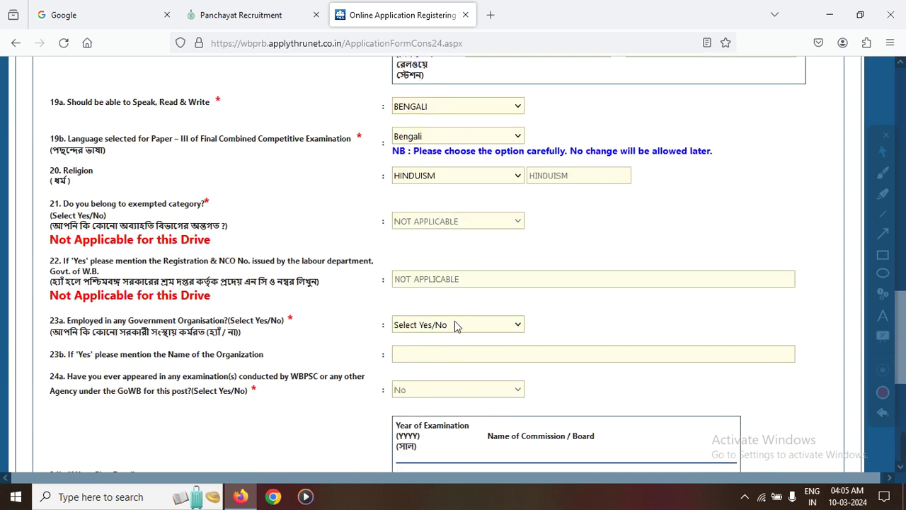
{"action": "scroll", "coordinate": [455, 323], "scroll_direction": "down", "scroll_amount": 3}
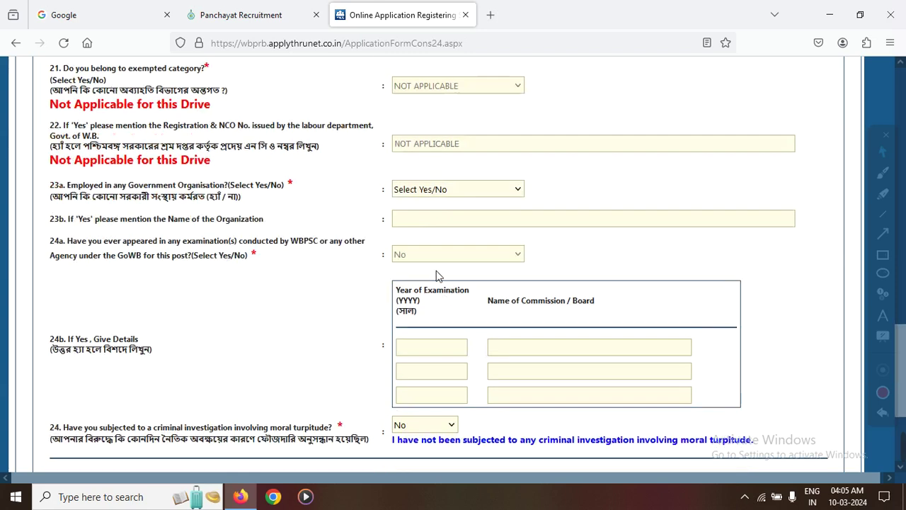
{"action": "left_click", "coordinate": [422, 193]}
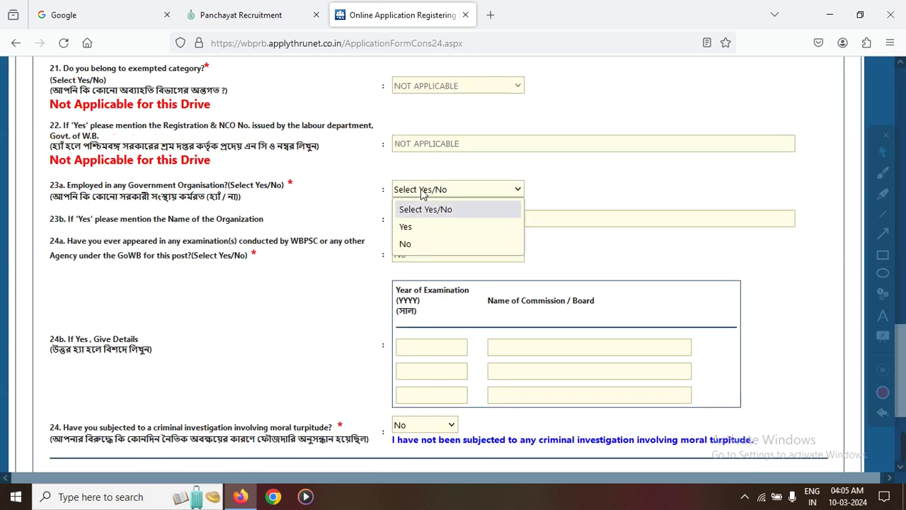
{"action": "left_click", "coordinate": [436, 245]}
Step: Submit the communication and other details and confirm the summary to continue to the photo and signature stage
{"action": "scroll", "coordinate": [437, 247], "scroll_direction": "down", "scroll_amount": 3}
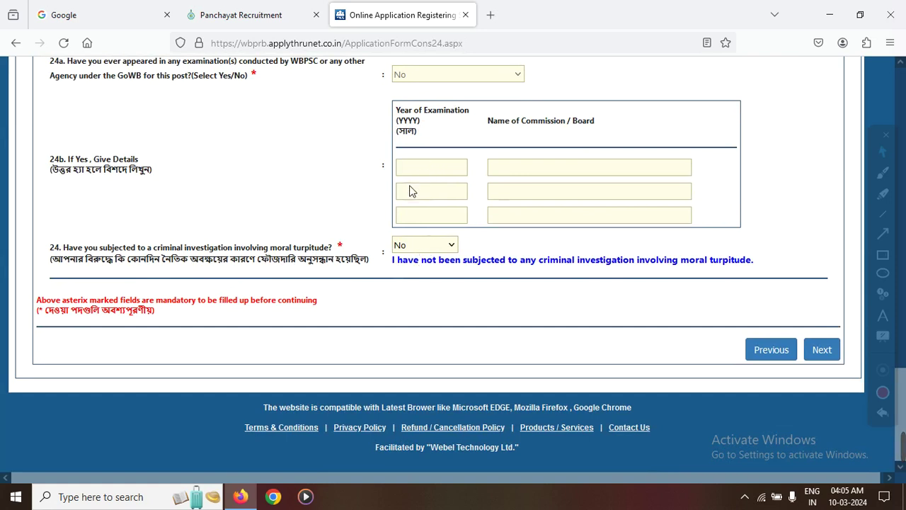
{"action": "left_click", "coordinate": [822, 352]}
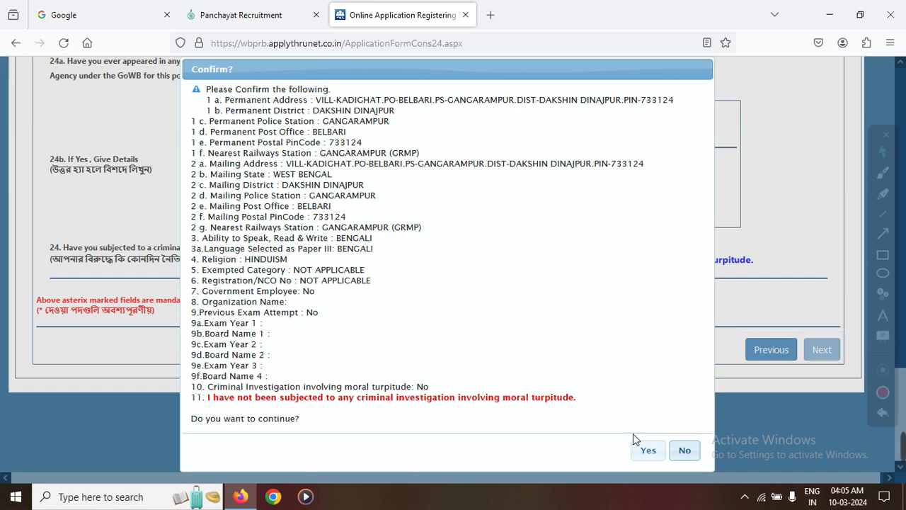
{"action": "left_click", "coordinate": [640, 452]}
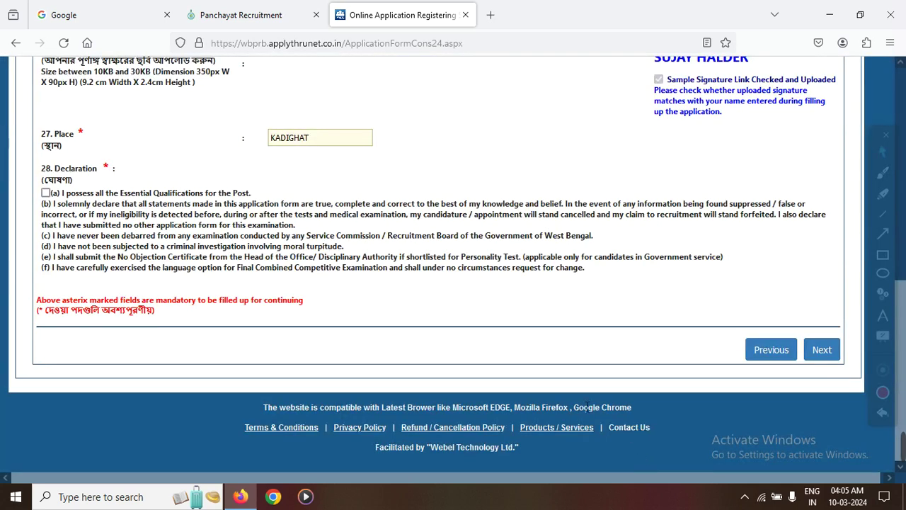
Step: Mark the uploaded photo and signature with red rectangles, and undo both marks
{"action": "scroll", "coordinate": [527, 372], "scroll_direction": "up", "scroll_amount": 4}
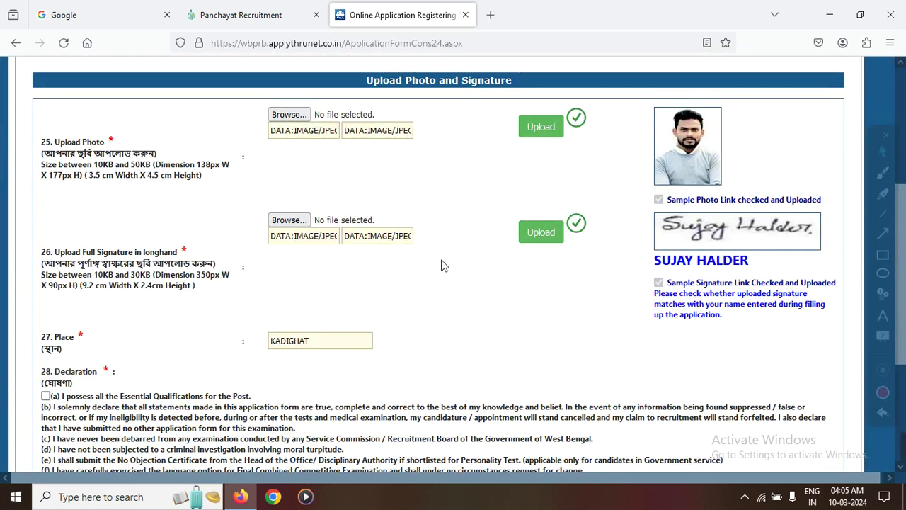
{"action": "left_click", "coordinate": [883, 254]}
{"action": "mouse_move", "coordinate": [626, 89]}
{"action": "left_mouse_down"}
{"action": "mouse_move", "coordinate": [657, 91]}
{"action": "mouse_move", "coordinate": [745, 168]}
{"action": "left_mouse_up"}
{"action": "mouse_move", "coordinate": [652, 202]}
{"action": "left_mouse_down"}
{"action": "mouse_move", "coordinate": [835, 260]}
{"action": "mouse_move", "coordinate": [822, 255]}
{"action": "left_mouse_up"}
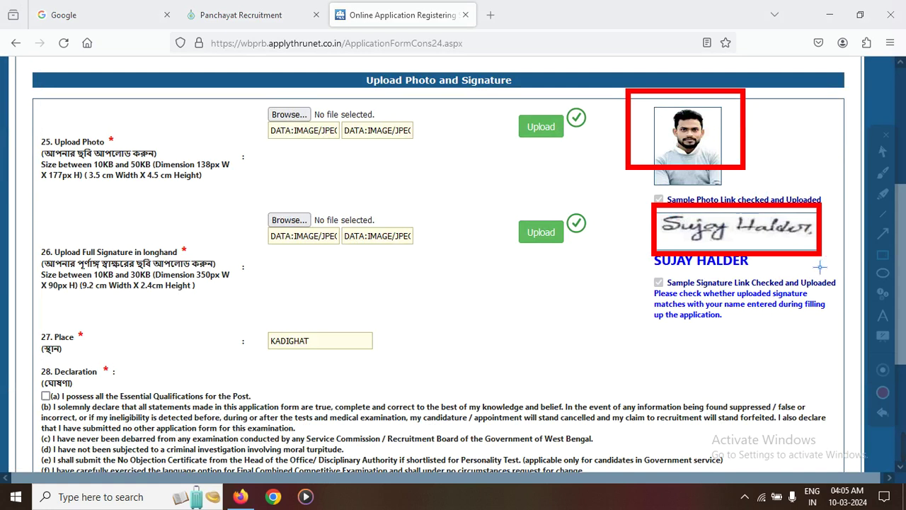
{"action": "left_click", "coordinate": [883, 412]}
{"action": "left_click", "coordinate": [883, 412]}
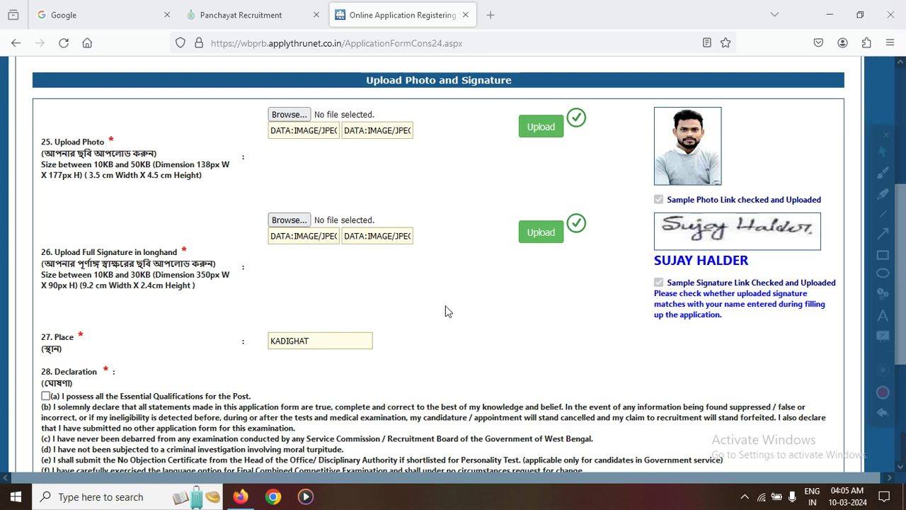
Step: Accept the declaration of possessing all the essential qualifications for the post
{"action": "scroll", "coordinate": [446, 311], "scroll_direction": "down", "scroll_amount": 2}
{"action": "left_click", "coordinate": [45, 329]}
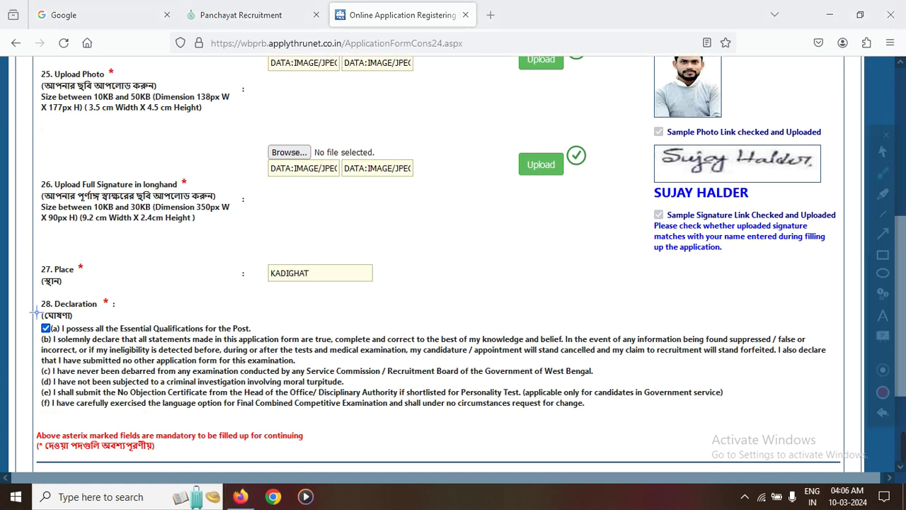
Step: Mark the accepted declaration with freehand red strokes, undo them, and leave drawing mode
{"action": "mouse_move", "coordinate": [53, 295]}
{"action": "left_mouse_down"}
{"action": "mouse_move", "coordinate": [13, 364]}
{"action": "mouse_move", "coordinate": [35, 311]}
{"action": "left_mouse_up"}
{"action": "mouse_move", "coordinate": [37, 344]}
{"action": "left_mouse_down"}
{"action": "mouse_move", "coordinate": [61, 367]}
{"action": "mouse_move", "coordinate": [134, 326]}
{"action": "left_mouse_up"}
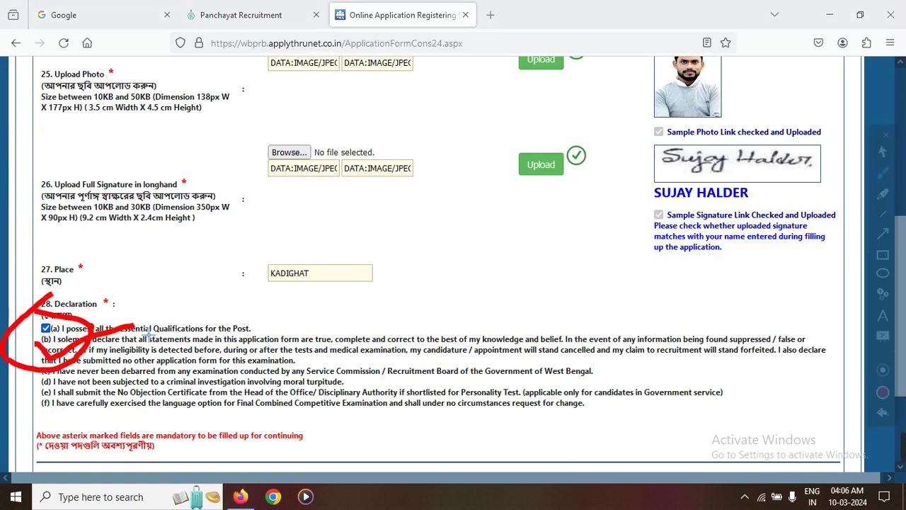
{"action": "left_click", "coordinate": [883, 414]}
{"action": "left_click", "coordinate": [883, 414]}
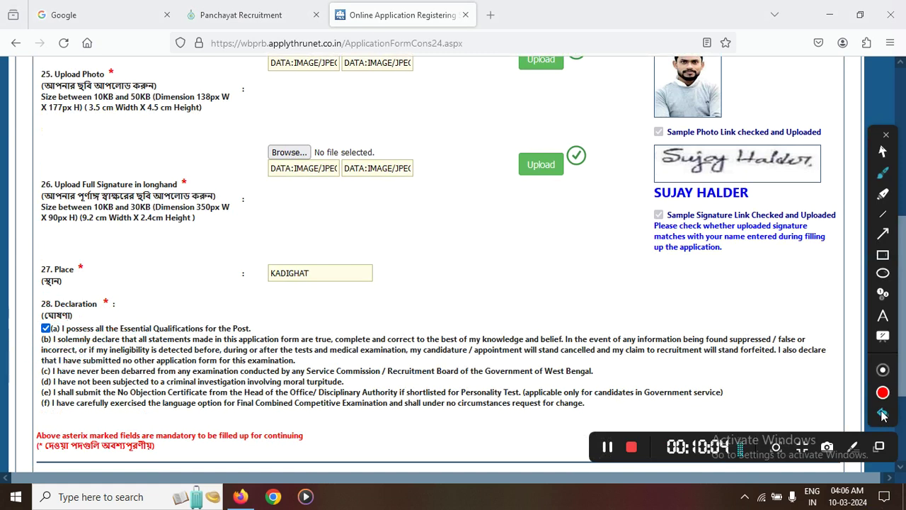
{"action": "left_click", "coordinate": [883, 151]}
Step: Submit the photo, signature, place and declaration details and confirm them to continue to the application preview
{"action": "scroll", "coordinate": [409, 278], "scroll_direction": "down", "scroll_amount": 3}
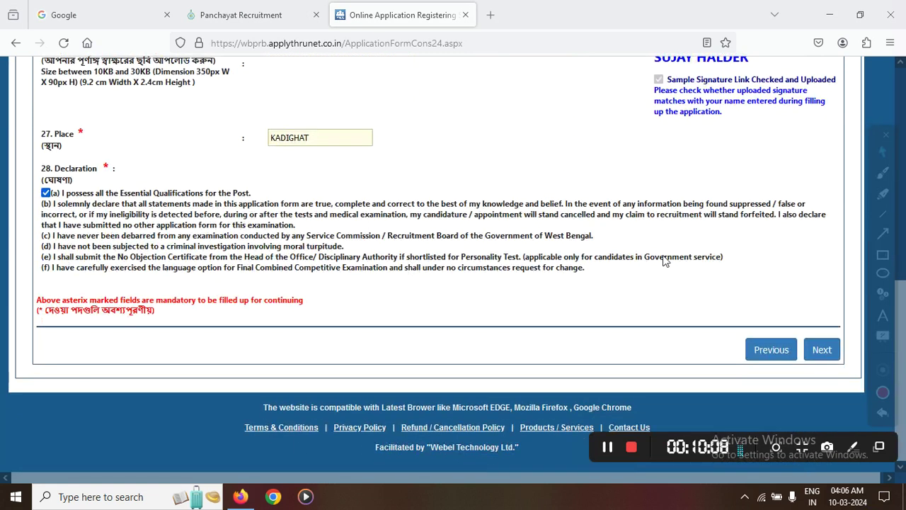
{"action": "left_click", "coordinate": [824, 351]}
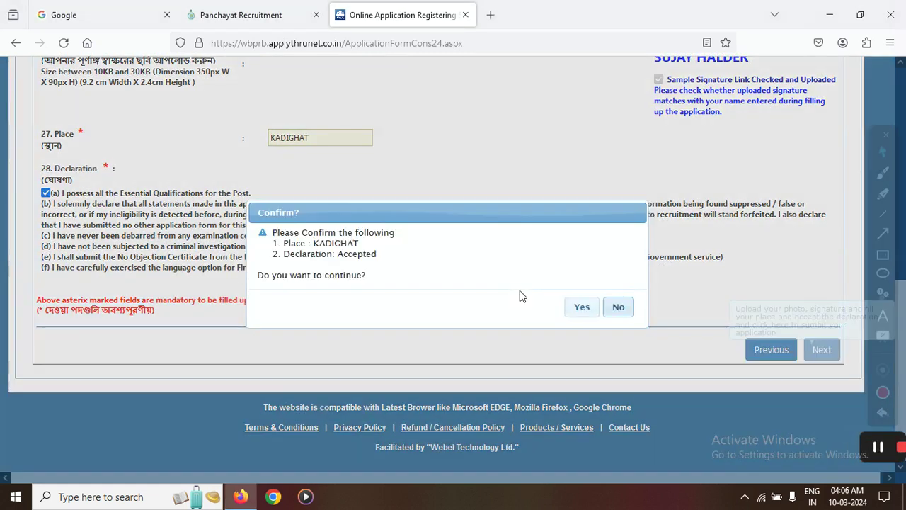
{"action": "left_click", "coordinate": [582, 309]}
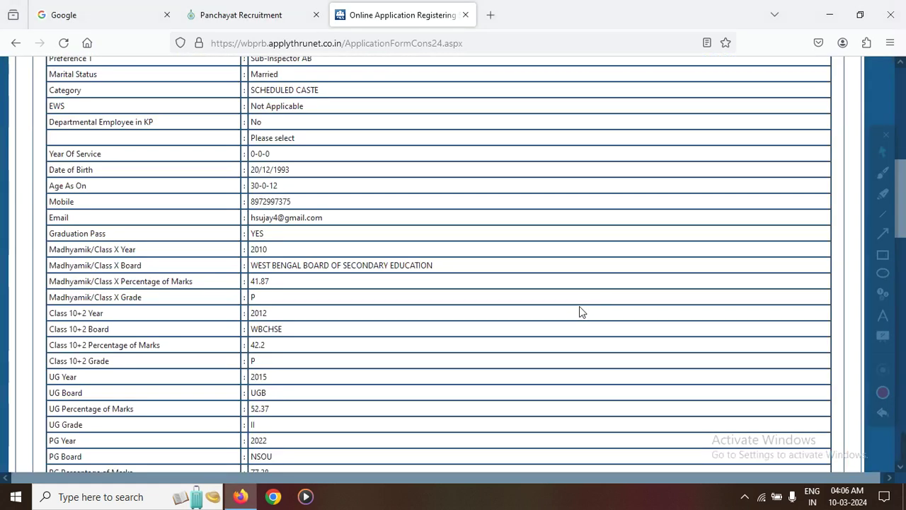
Step: Review the application preview, from personal and qualification details through addresses, photo and signature to the final checklist
{"action": "scroll", "coordinate": [530, 333], "scroll_direction": "up", "scroll_amount": 5}
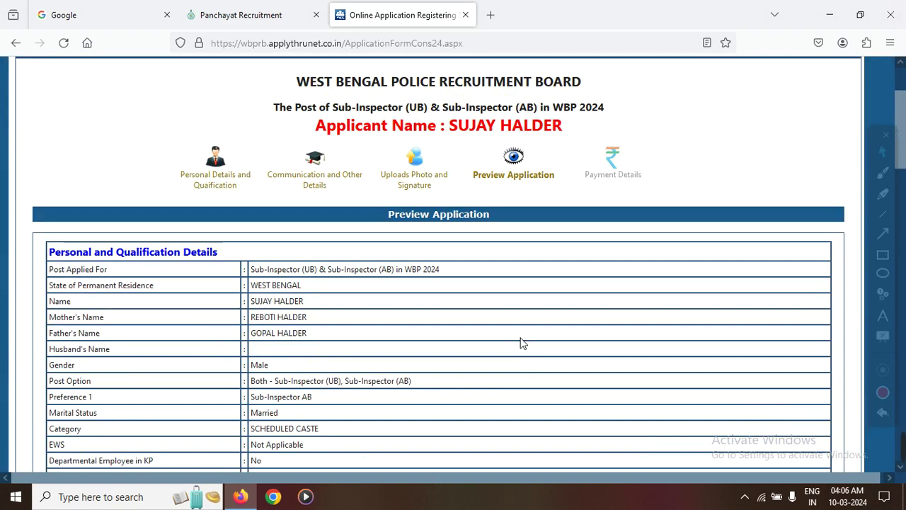
{"action": "scroll", "coordinate": [521, 344], "scroll_direction": "down", "scroll_amount": 2}
{"action": "scroll", "coordinate": [455, 286], "scroll_direction": "down", "scroll_amount": 15}
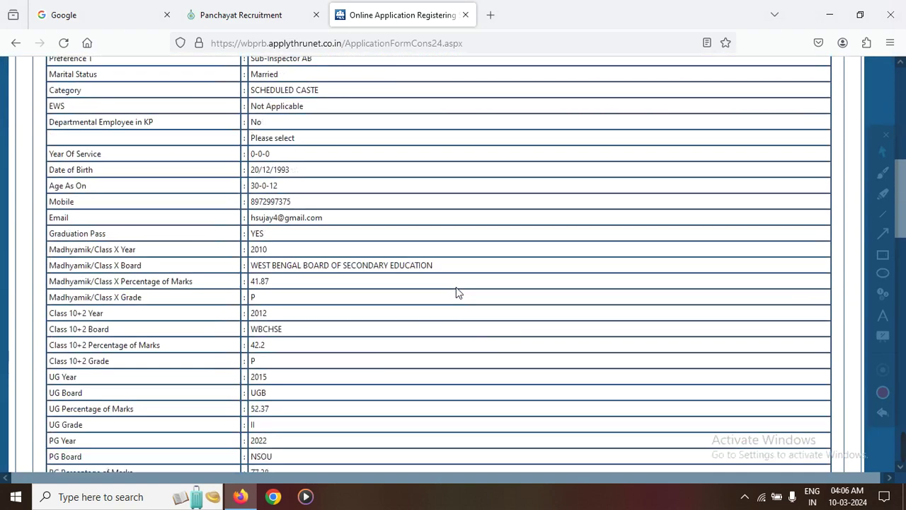
{"action": "scroll", "coordinate": [456, 291], "scroll_direction": "down", "scroll_amount": 3}
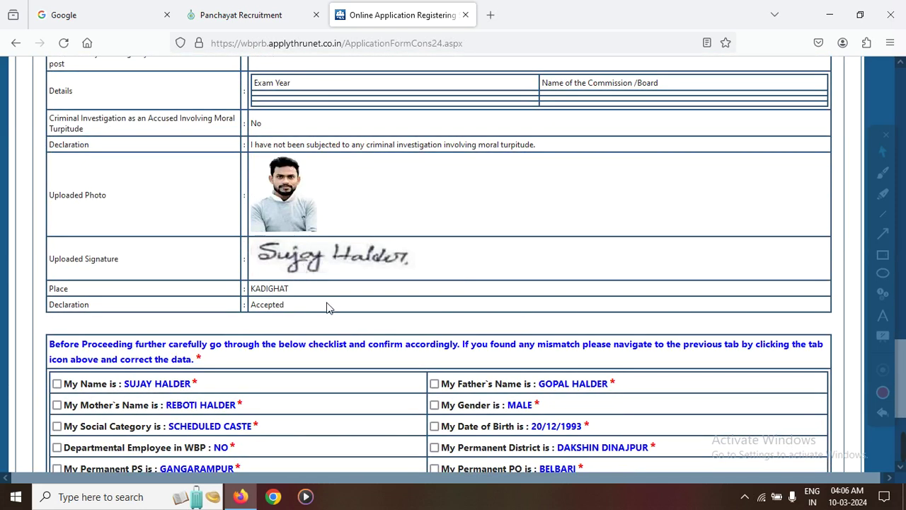
{"action": "scroll", "coordinate": [328, 307], "scroll_direction": "up", "scroll_amount": 2}
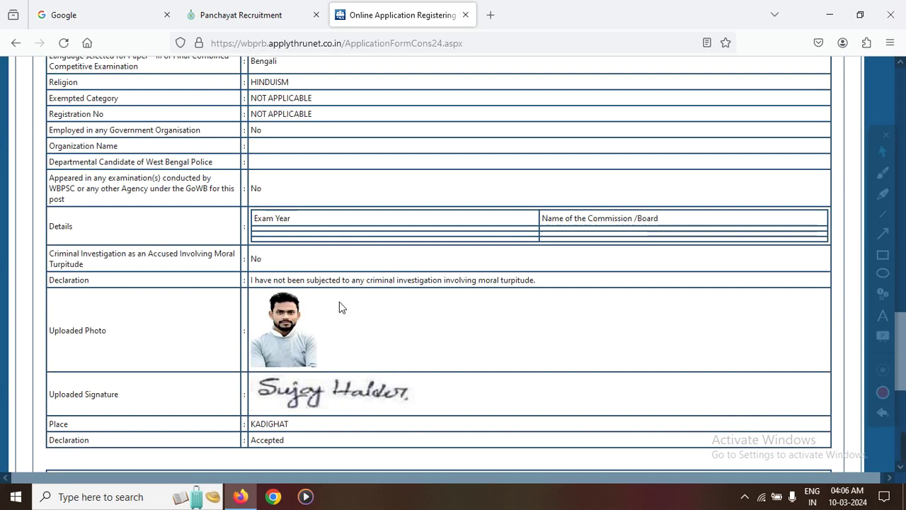
{"action": "scroll", "coordinate": [340, 307], "scroll_direction": "up", "scroll_amount": 3}
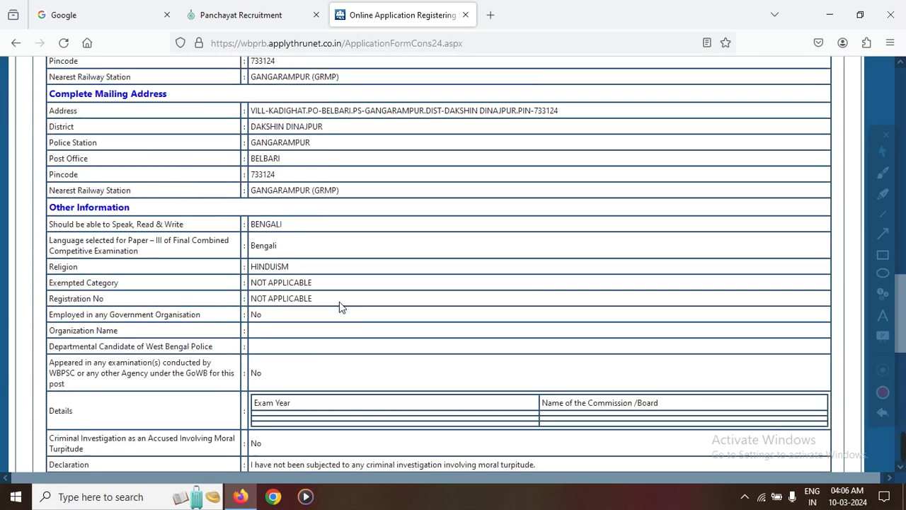
{"action": "scroll", "coordinate": [340, 306], "scroll_direction": "up", "scroll_amount": 3}
{"action": "scroll", "coordinate": [340, 306], "scroll_direction": "down", "scroll_amount": 10}
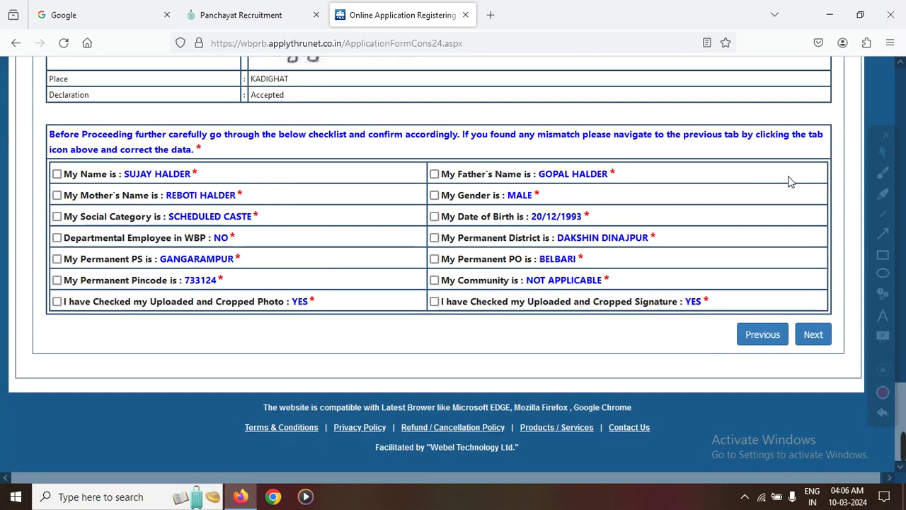
Step: Draw red rectangles around the confirmation checklist and its two columns of checkboxes, and undo them all
{"action": "left_click", "coordinate": [883, 255]}
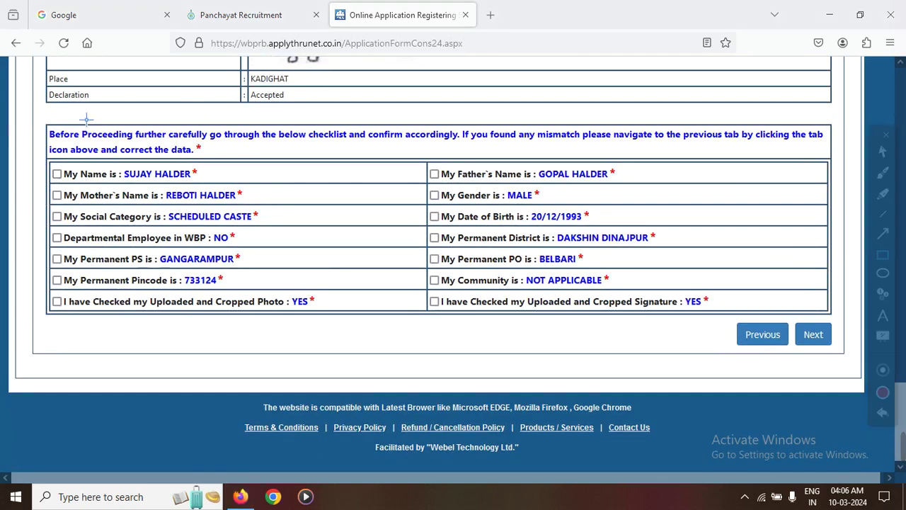
{"action": "mouse_move", "coordinate": [39, 119]}
{"action": "left_mouse_down"}
{"action": "mouse_move", "coordinate": [572, 285]}
{"action": "mouse_move", "coordinate": [635, 330]}
{"action": "mouse_move", "coordinate": [665, 325]}
{"action": "left_mouse_up"}
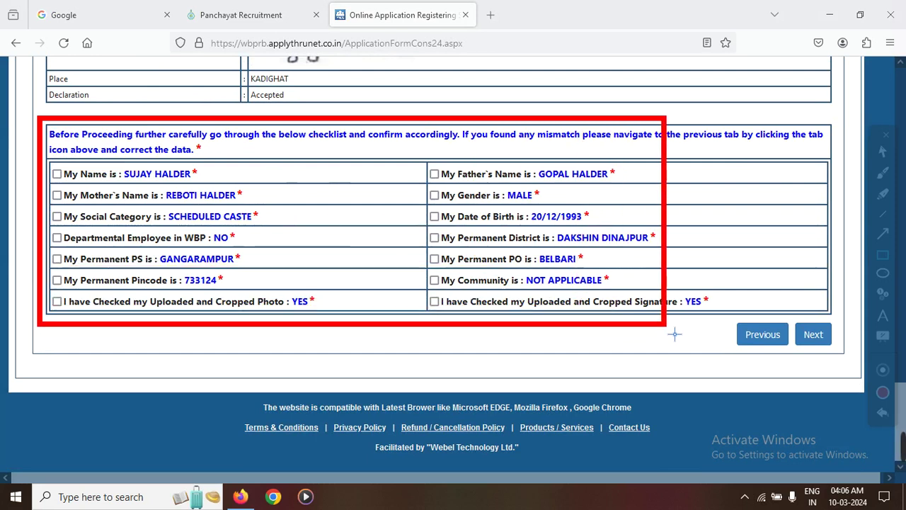
{"action": "left_click_drag", "start_coordinate": [54, 163], "coordinate": [72, 314]}
{"action": "left_click_drag", "start_coordinate": [418, 162], "coordinate": [454, 315]}
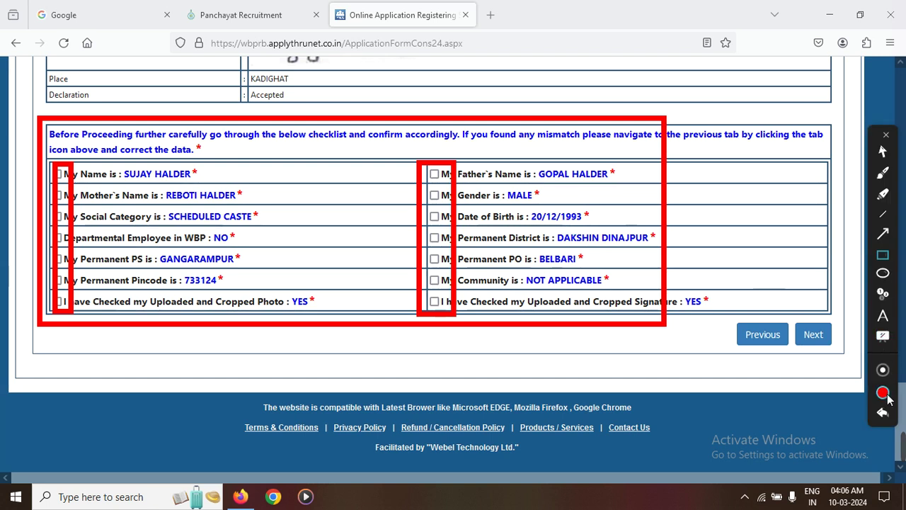
{"action": "left_click", "coordinate": [883, 415]}
{"action": "left_click", "coordinate": [882, 414]}
{"action": "left_click", "coordinate": [882, 415]}
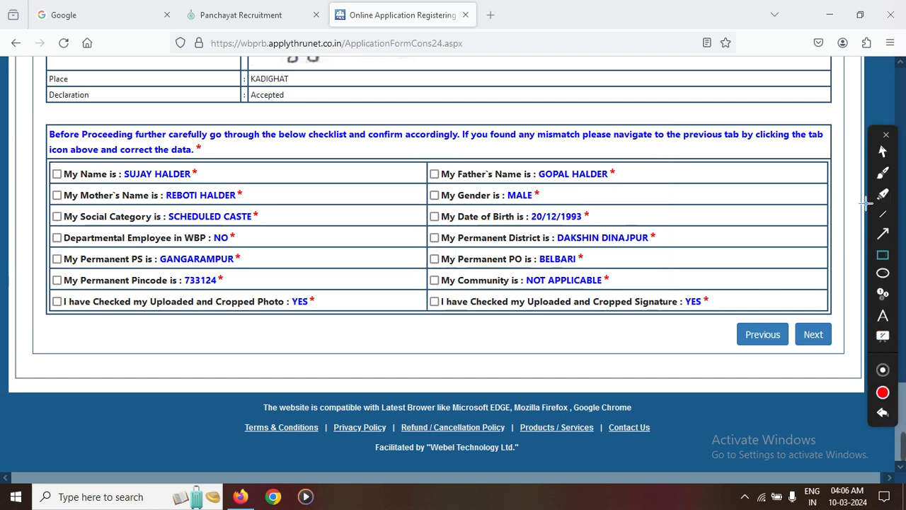
Step: Tick every item in the confirmation checklist, including the photo and signature checks, and confirm to continue to the payment details
{"action": "left_click", "coordinate": [58, 174]}
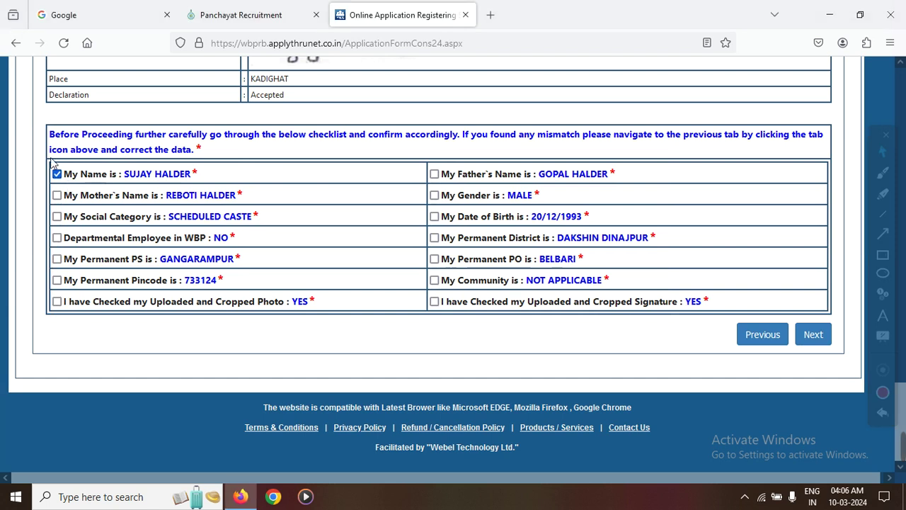
{"action": "left_click", "coordinate": [56, 195]}
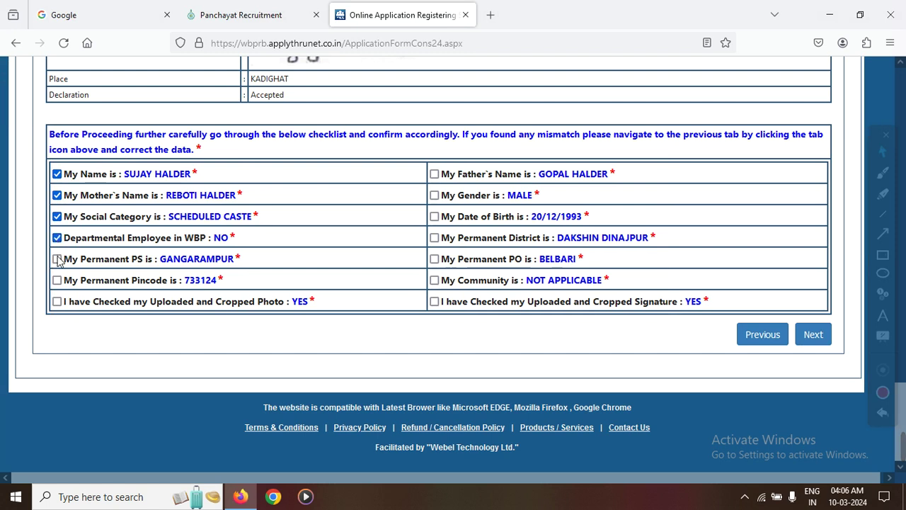
{"action": "left_click", "coordinate": [57, 280]}
{"action": "left_click", "coordinate": [58, 301]}
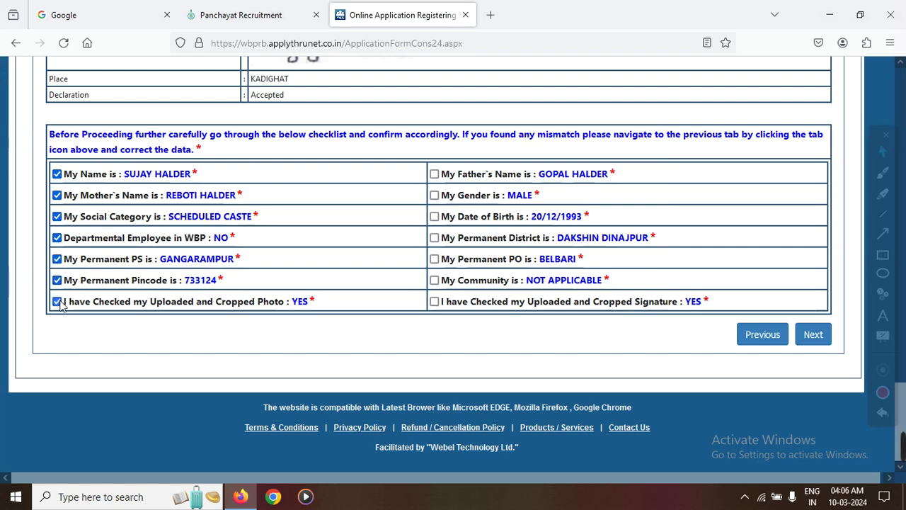
{"action": "left_click", "coordinate": [434, 173]}
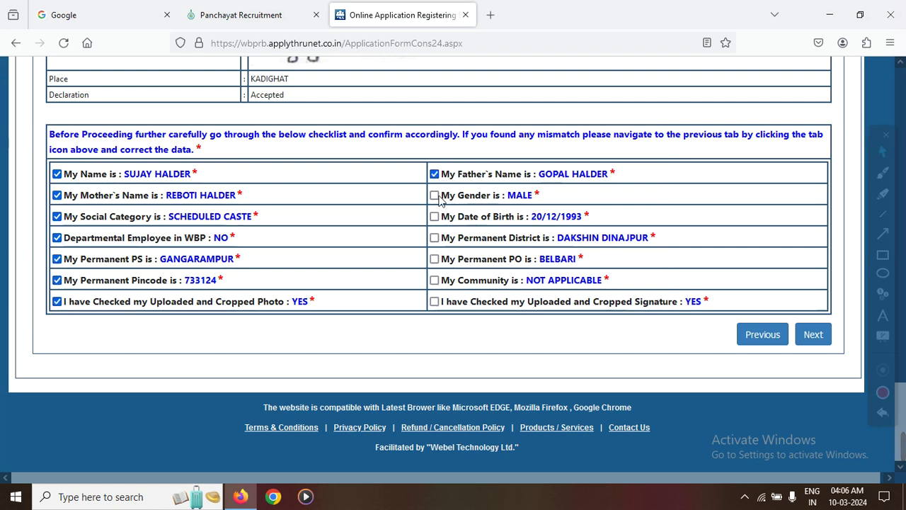
{"action": "left_click", "coordinate": [435, 216]}
{"action": "left_click", "coordinate": [434, 238]}
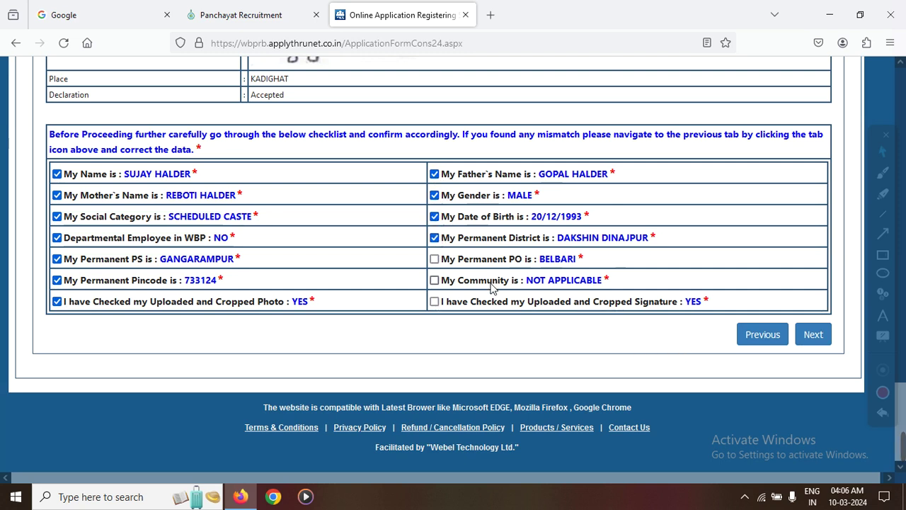
{"action": "left_click", "coordinate": [435, 280]}
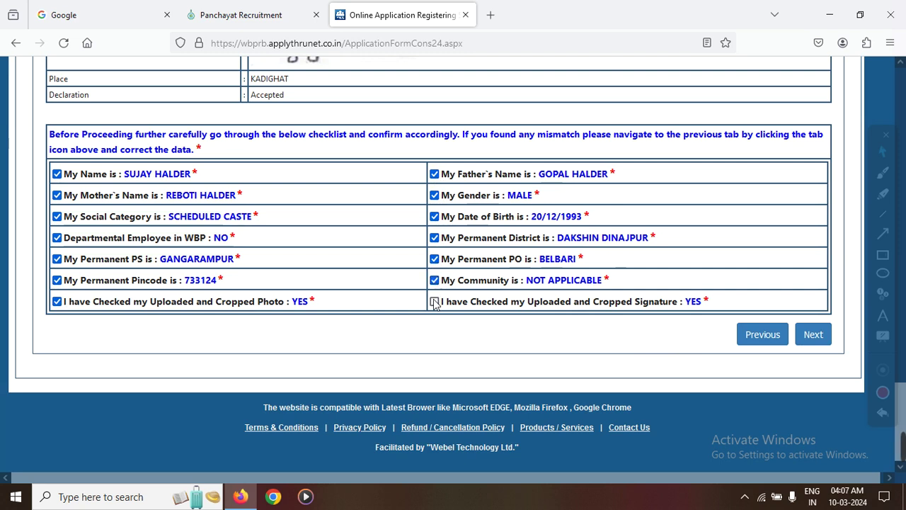
{"action": "left_click", "coordinate": [813, 334]}
{"action": "left_click", "coordinate": [584, 293]}
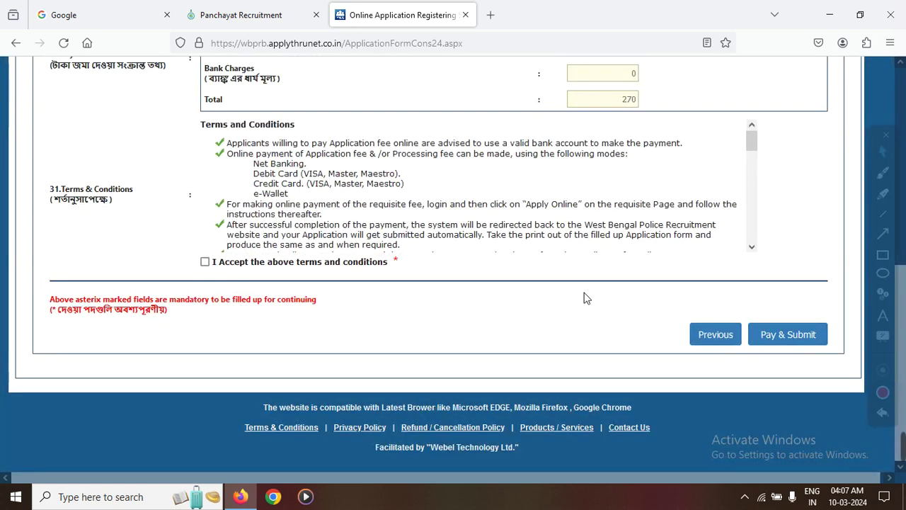
Step: Examine the payment mode options, the fee breakdown and the terms and conditions
{"action": "scroll", "coordinate": [586, 298], "scroll_direction": "up", "scroll_amount": 4}
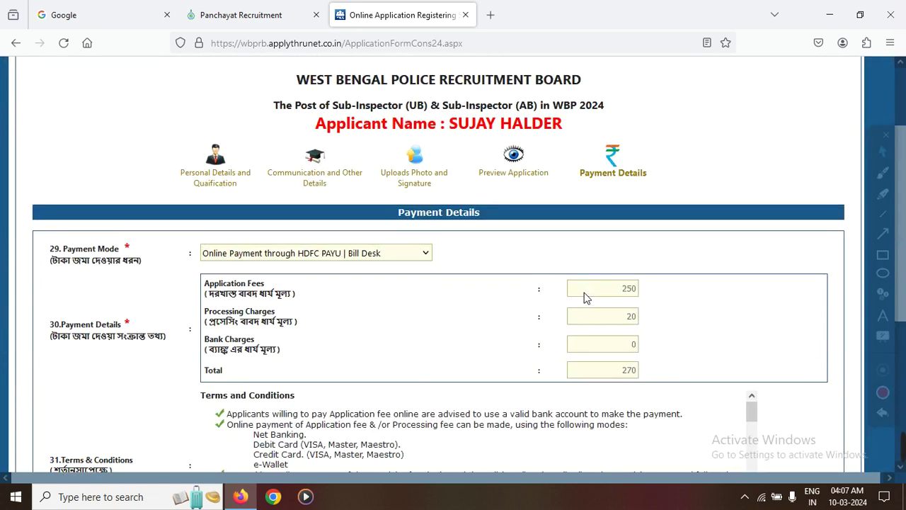
{"action": "left_click", "coordinate": [363, 258]}
{"action": "left_click", "coordinate": [362, 259]}
{"action": "scroll", "coordinate": [500, 323], "scroll_direction": "down", "scroll_amount": 2}
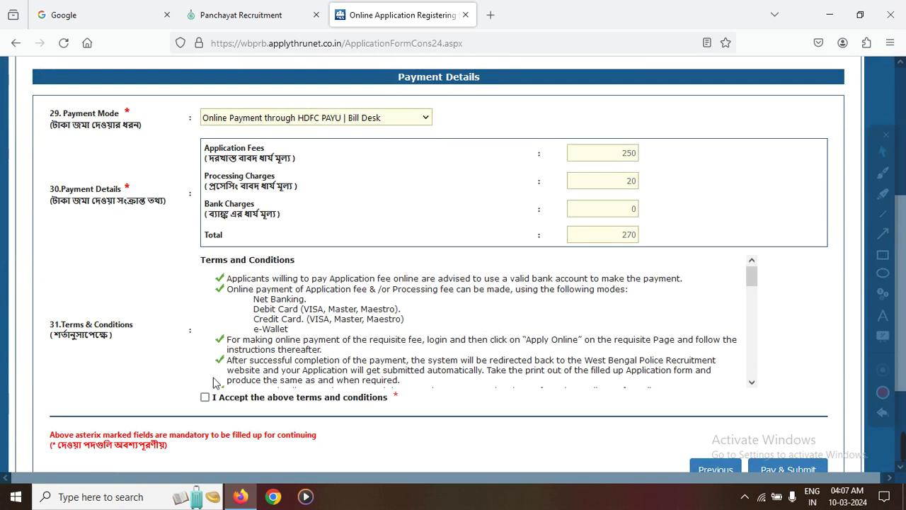
Step: Accept the payment terms and conditions, and review the fee breakdown and the listed terms
{"action": "left_click", "coordinate": [205, 398]}
{"action": "scroll", "coordinate": [453, 400], "scroll_direction": "down", "scroll_amount": 2}
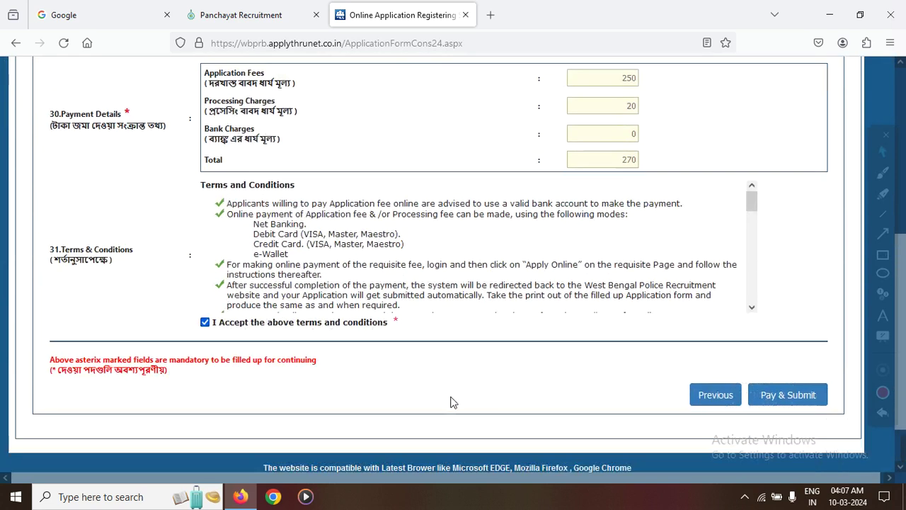
{"action": "scroll", "coordinate": [453, 400], "scroll_direction": "up", "scroll_amount": 3}
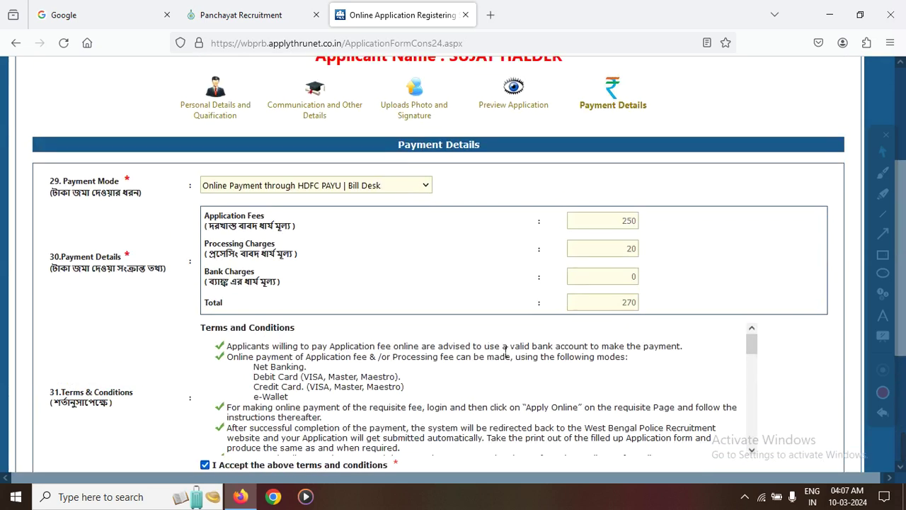
{"action": "scroll", "coordinate": [505, 348], "scroll_direction": "down", "scroll_amount": 3}
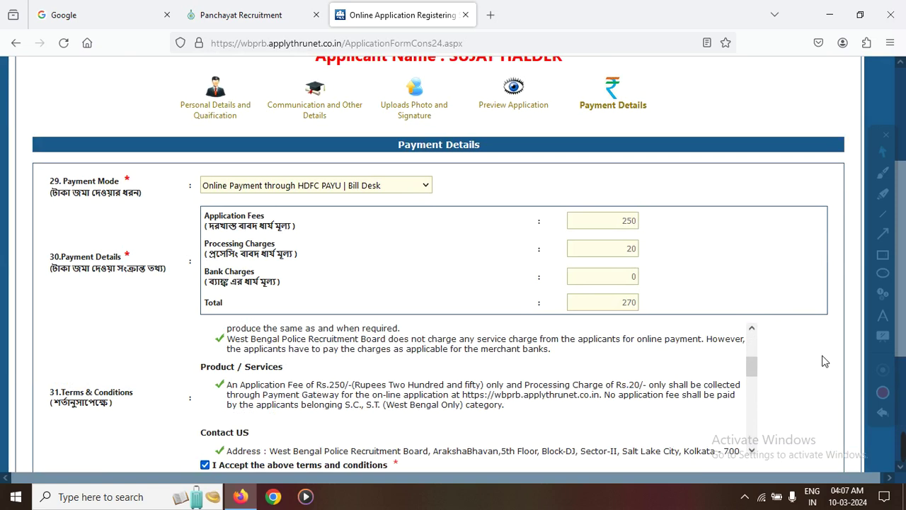
{"action": "scroll", "coordinate": [824, 361], "scroll_direction": "down", "scroll_amount": 3}
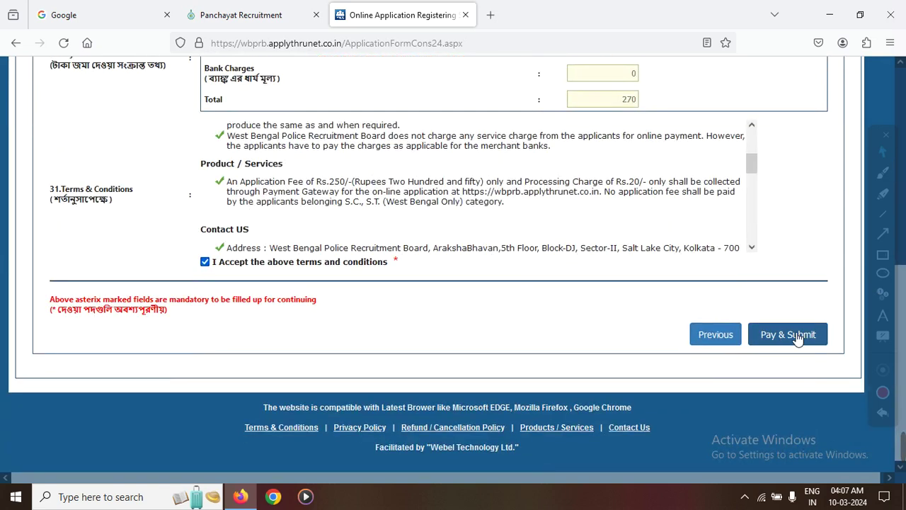
Step: Draw a rectangle around the Pay & Submit button, undo it, and return to the normal pointer
{"action": "left_click", "coordinate": [883, 254]}
{"action": "left_click_drag", "start_coordinate": [738, 310], "coordinate": [847, 359]}
{"action": "left_click", "coordinate": [882, 415]}
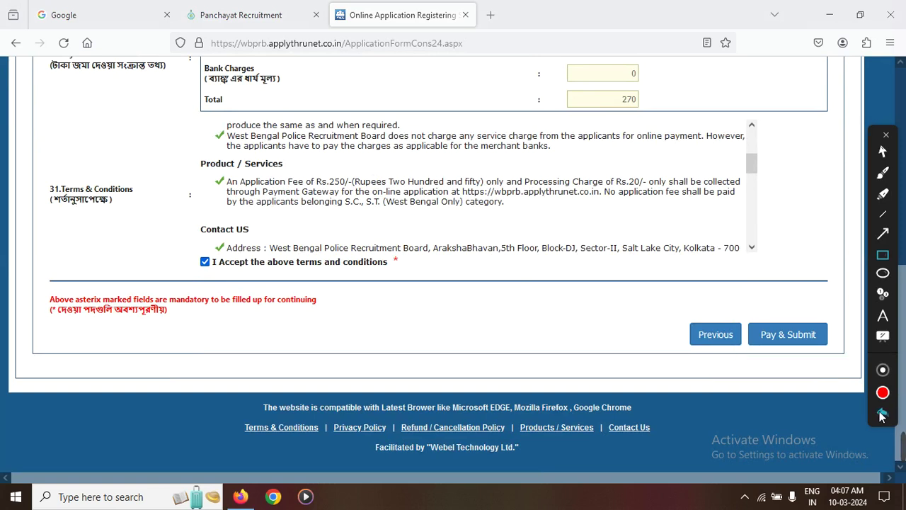
{"action": "left_click", "coordinate": [884, 151]}
Step: Try to pay and submit the application through HDFC PAYU | Bill Desk, confirming the redirect to the payment gateway
{"action": "left_click", "coordinate": [786, 336]}
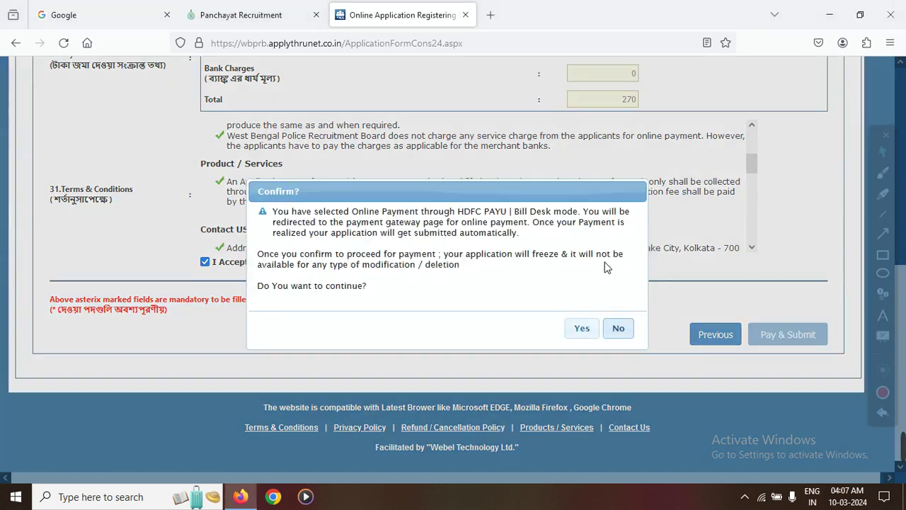
{"action": "left_click", "coordinate": [581, 328]}
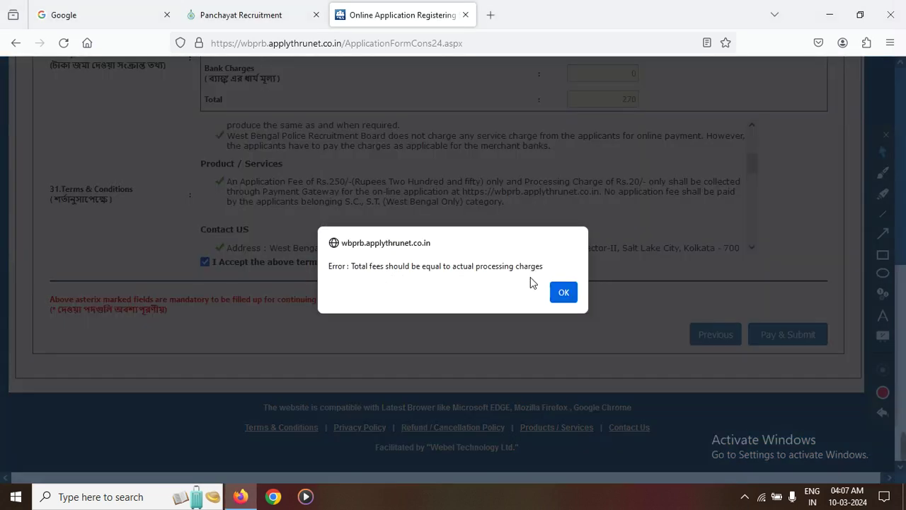
{"action": "left_click", "coordinate": [564, 293]}
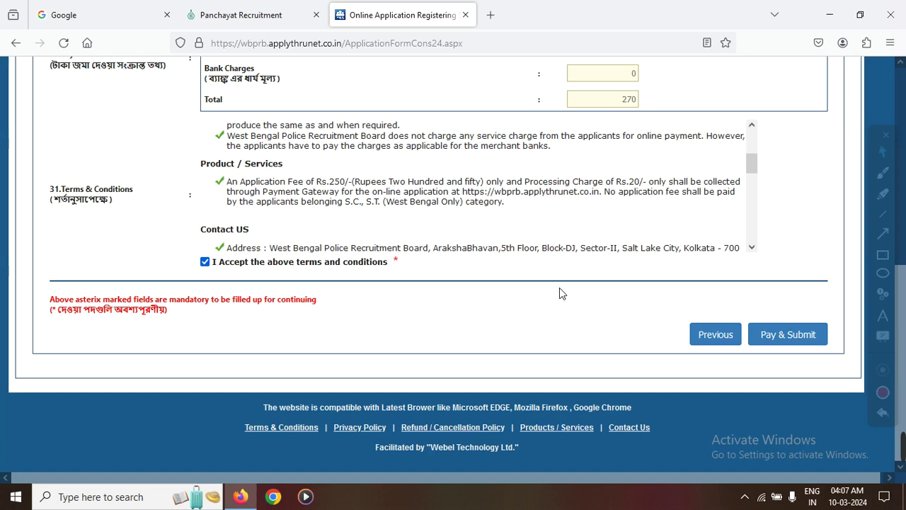
{"action": "scroll", "coordinate": [560, 289], "scroll_direction": "up", "scroll_amount": 4}
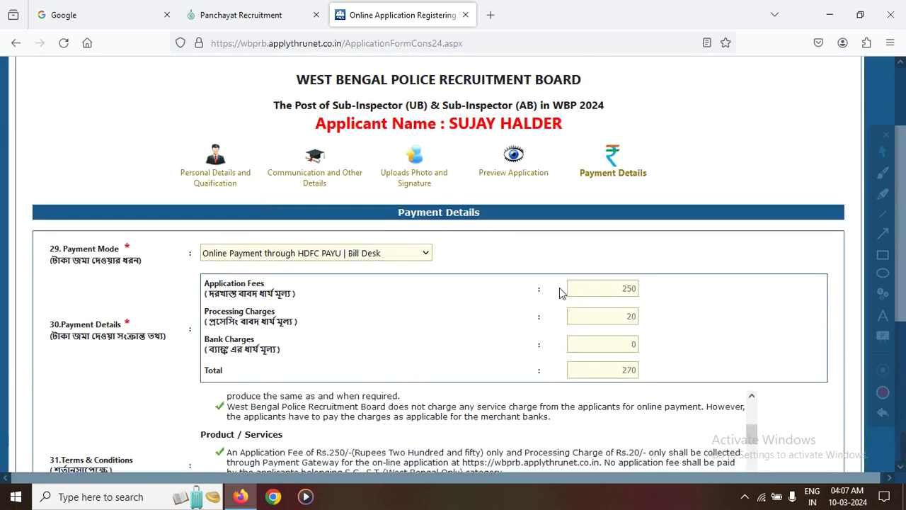
{"action": "scroll", "coordinate": [562, 292], "scroll_direction": "down", "scroll_amount": 5}
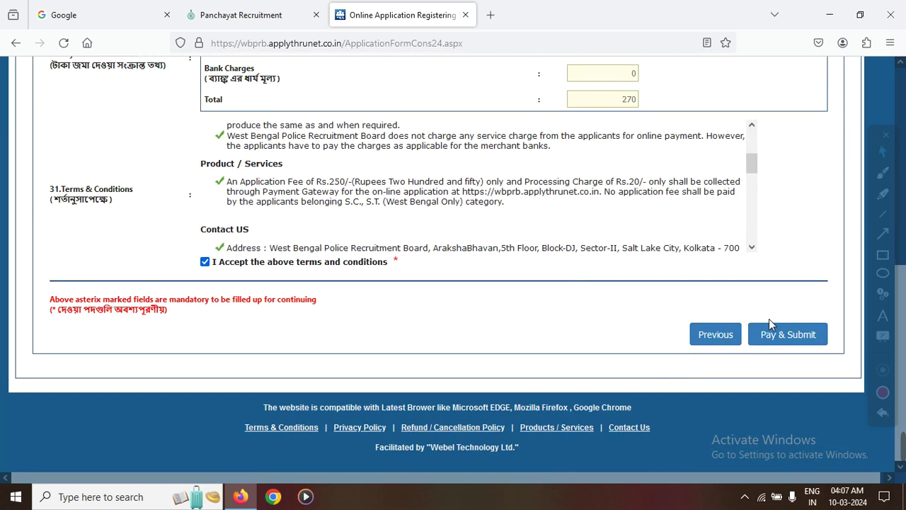
{"action": "scroll", "coordinate": [786, 312], "scroll_direction": "up", "scroll_amount": 6}
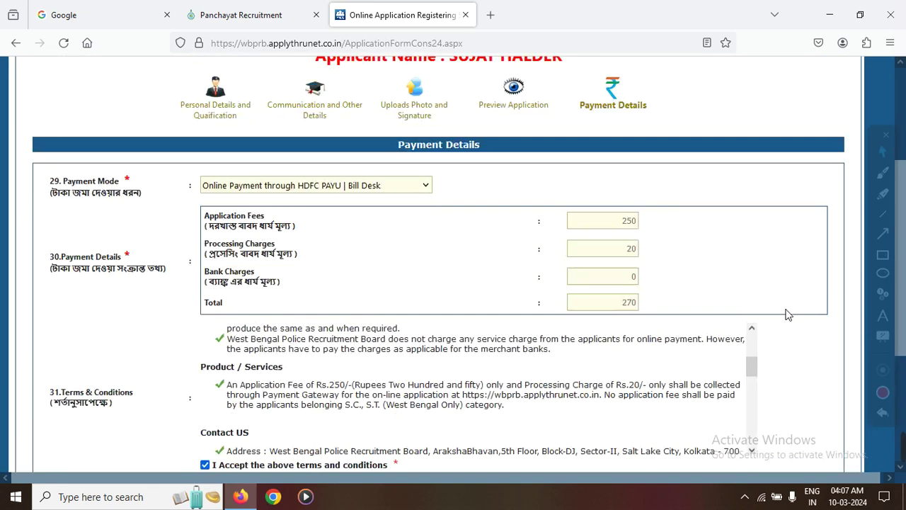
{"action": "left_click", "coordinate": [745, 497]}
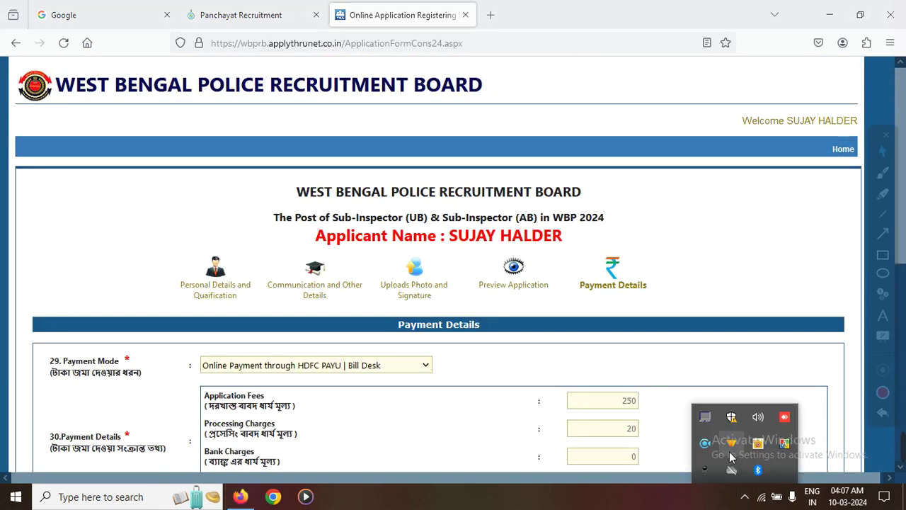